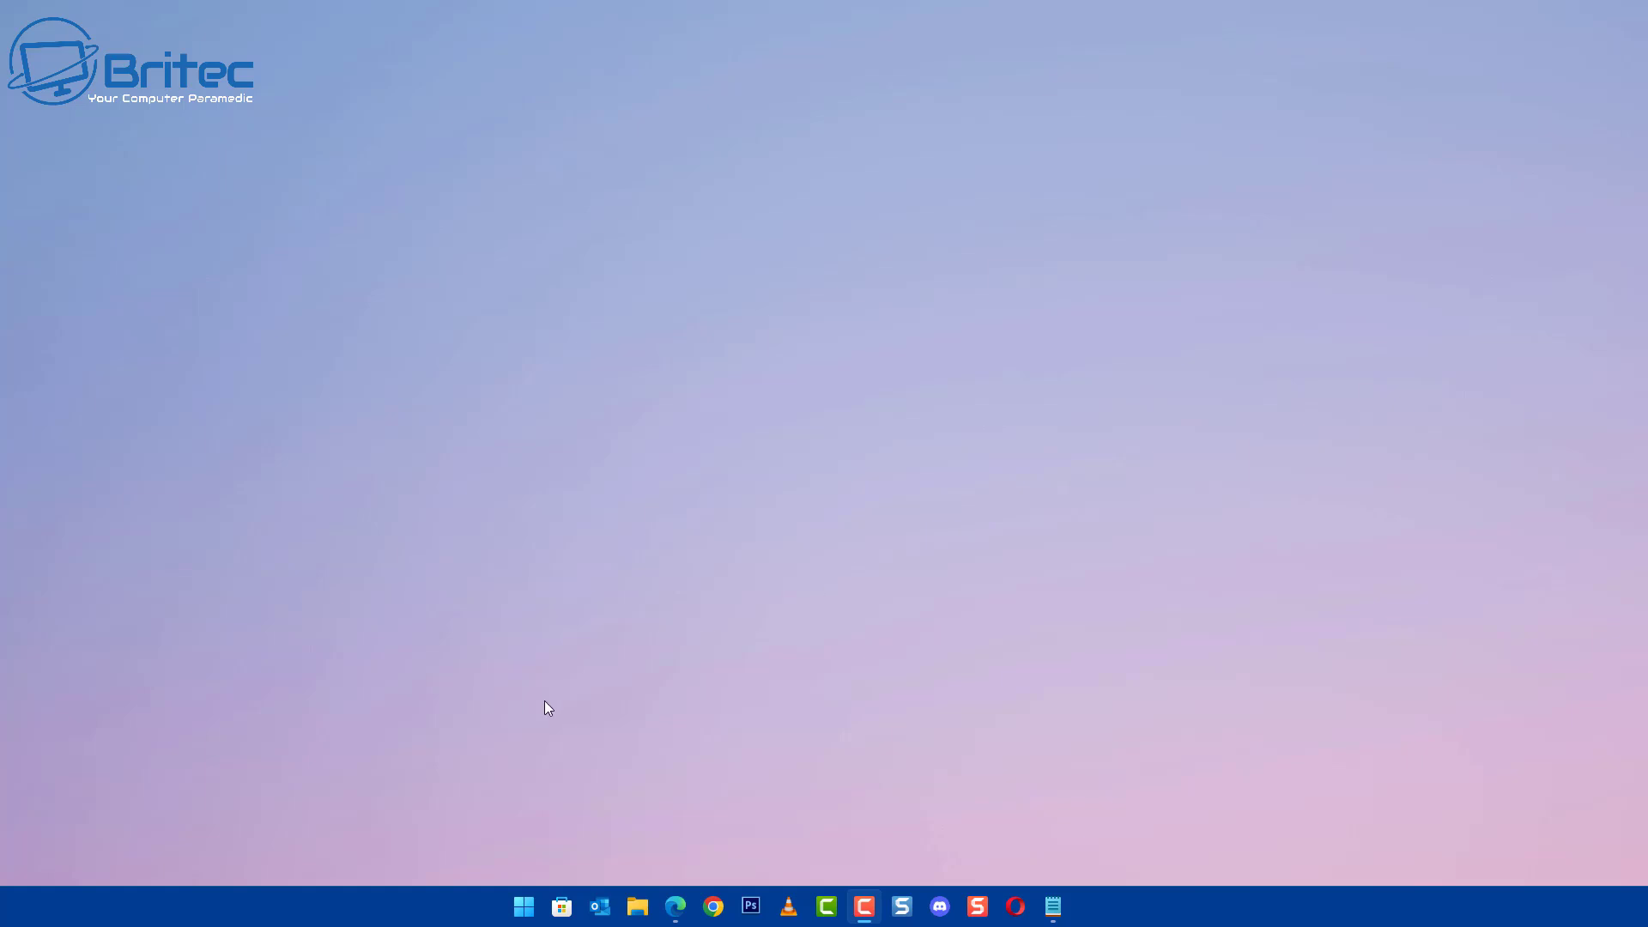
- Open the Windows 11 Start menu to launch Microsoft Edge
click(521, 907)
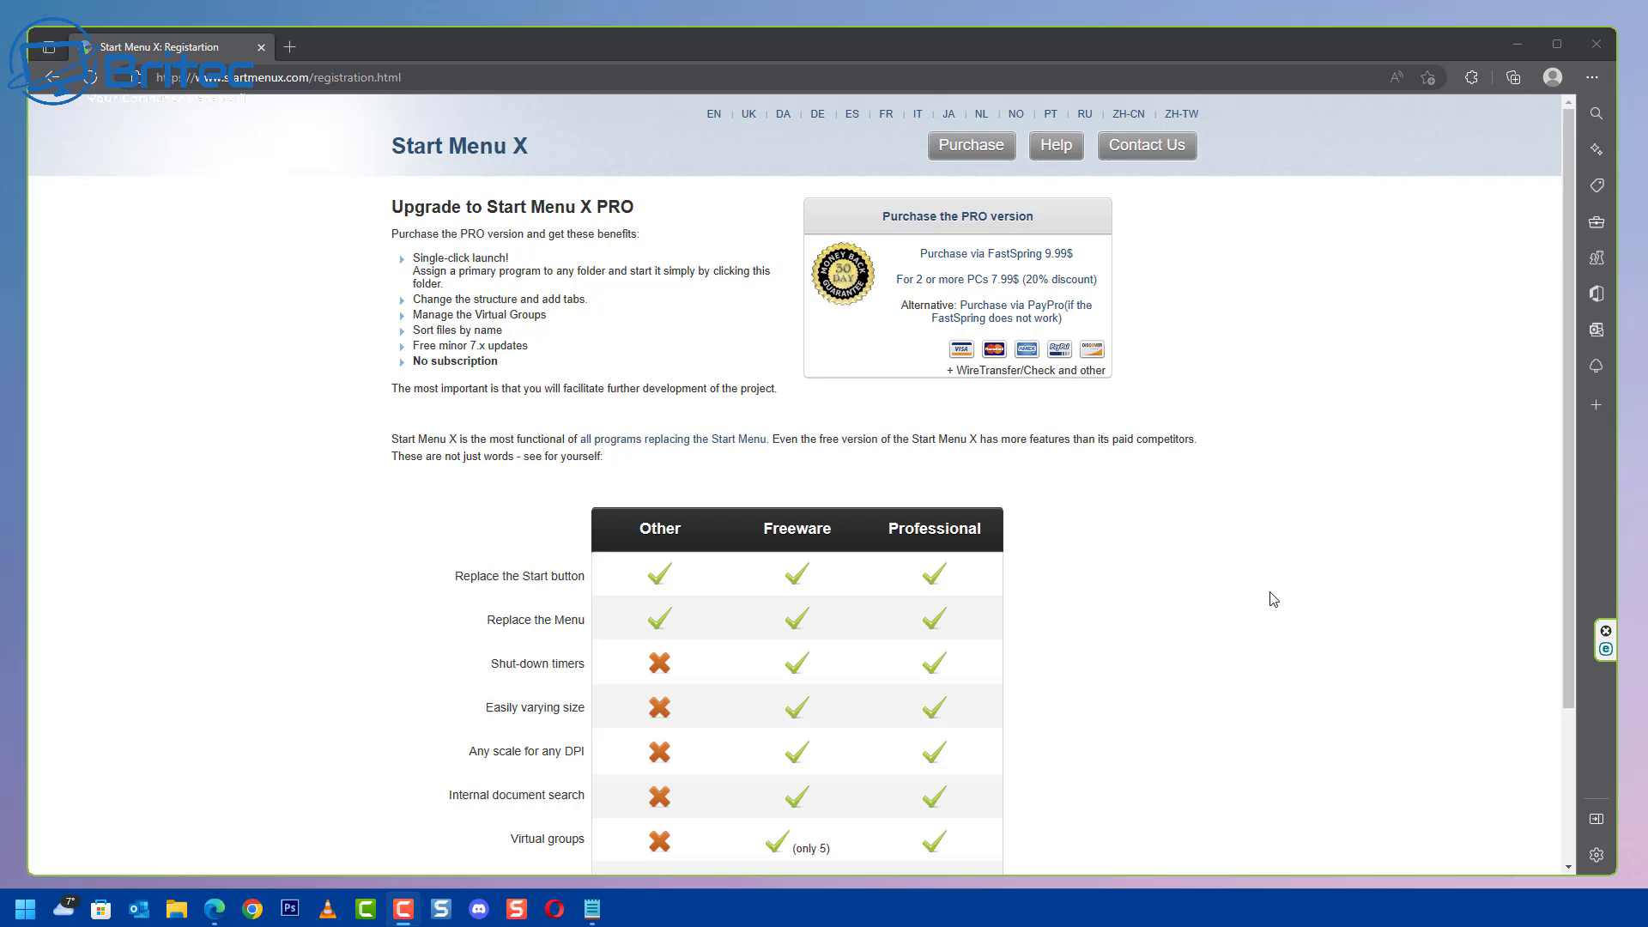
- Check the free vs PRO comparison and Purchase page, then download StartMenuX_Setup_7_34_PRO.exe
scroll(1261, 601, down, 3)
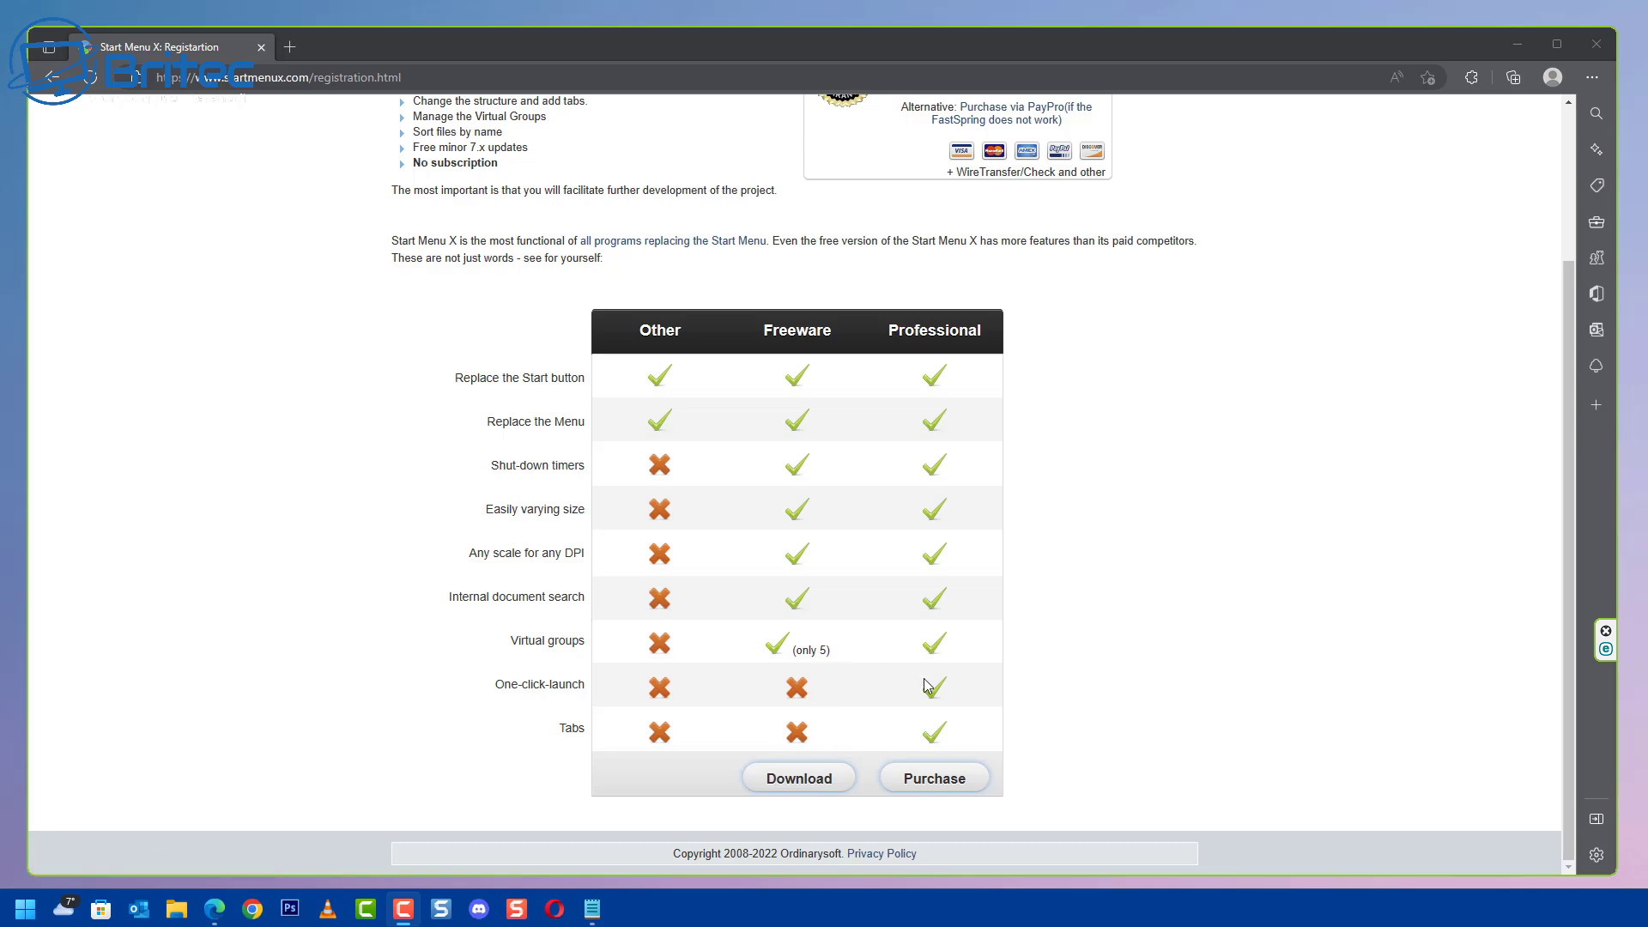
click(941, 781)
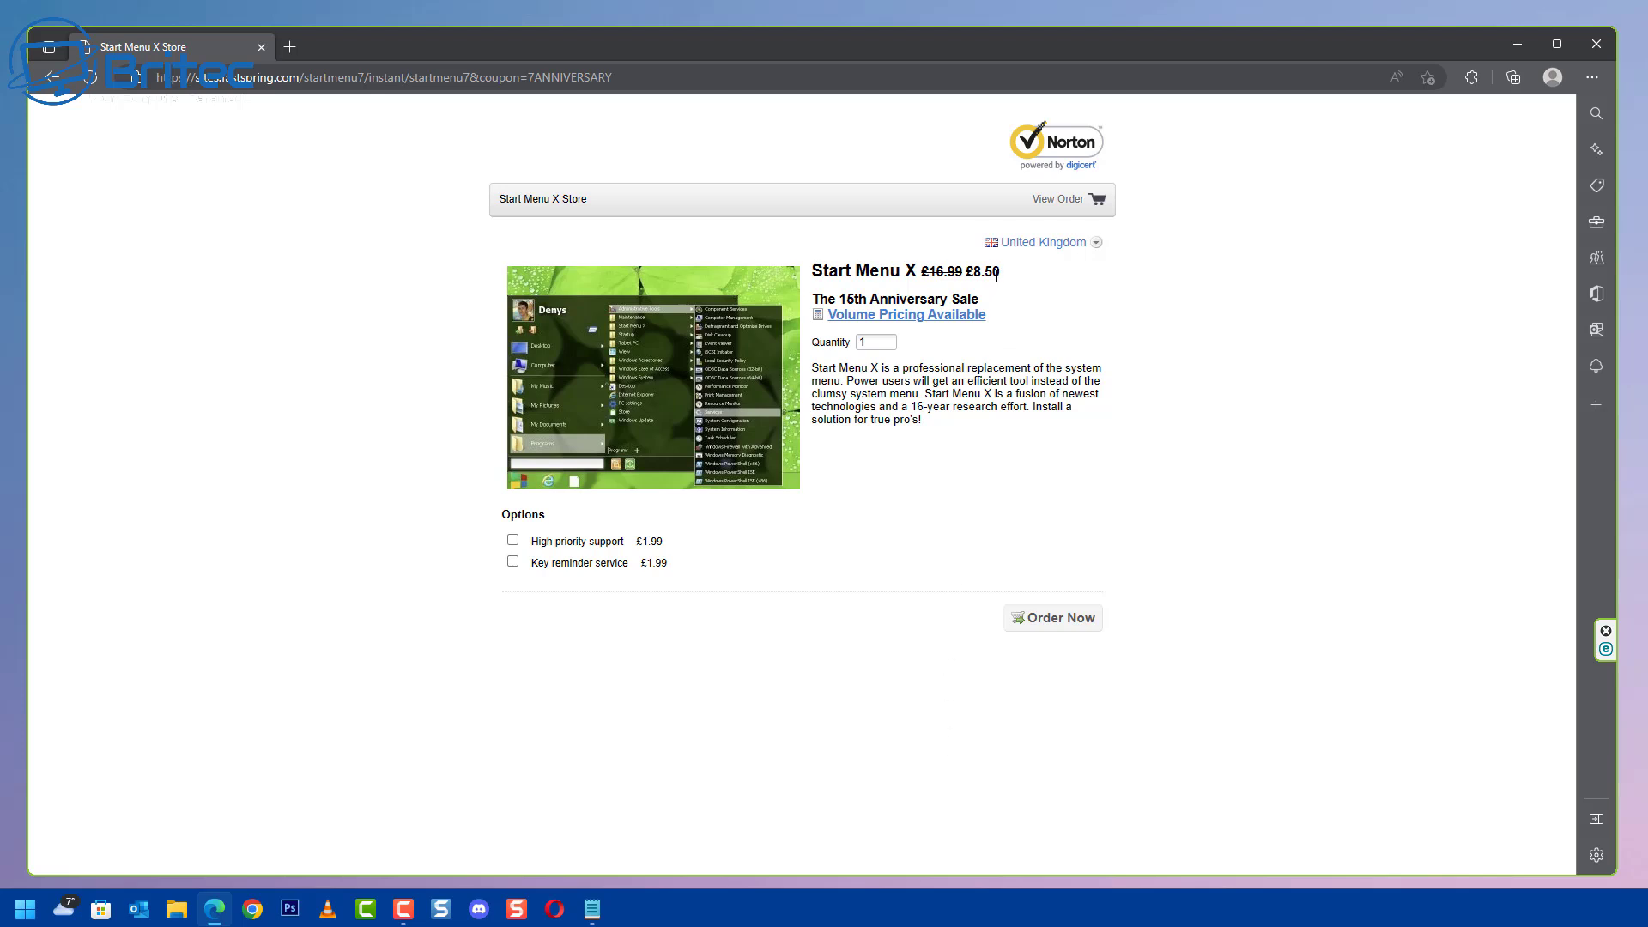
click(49, 77)
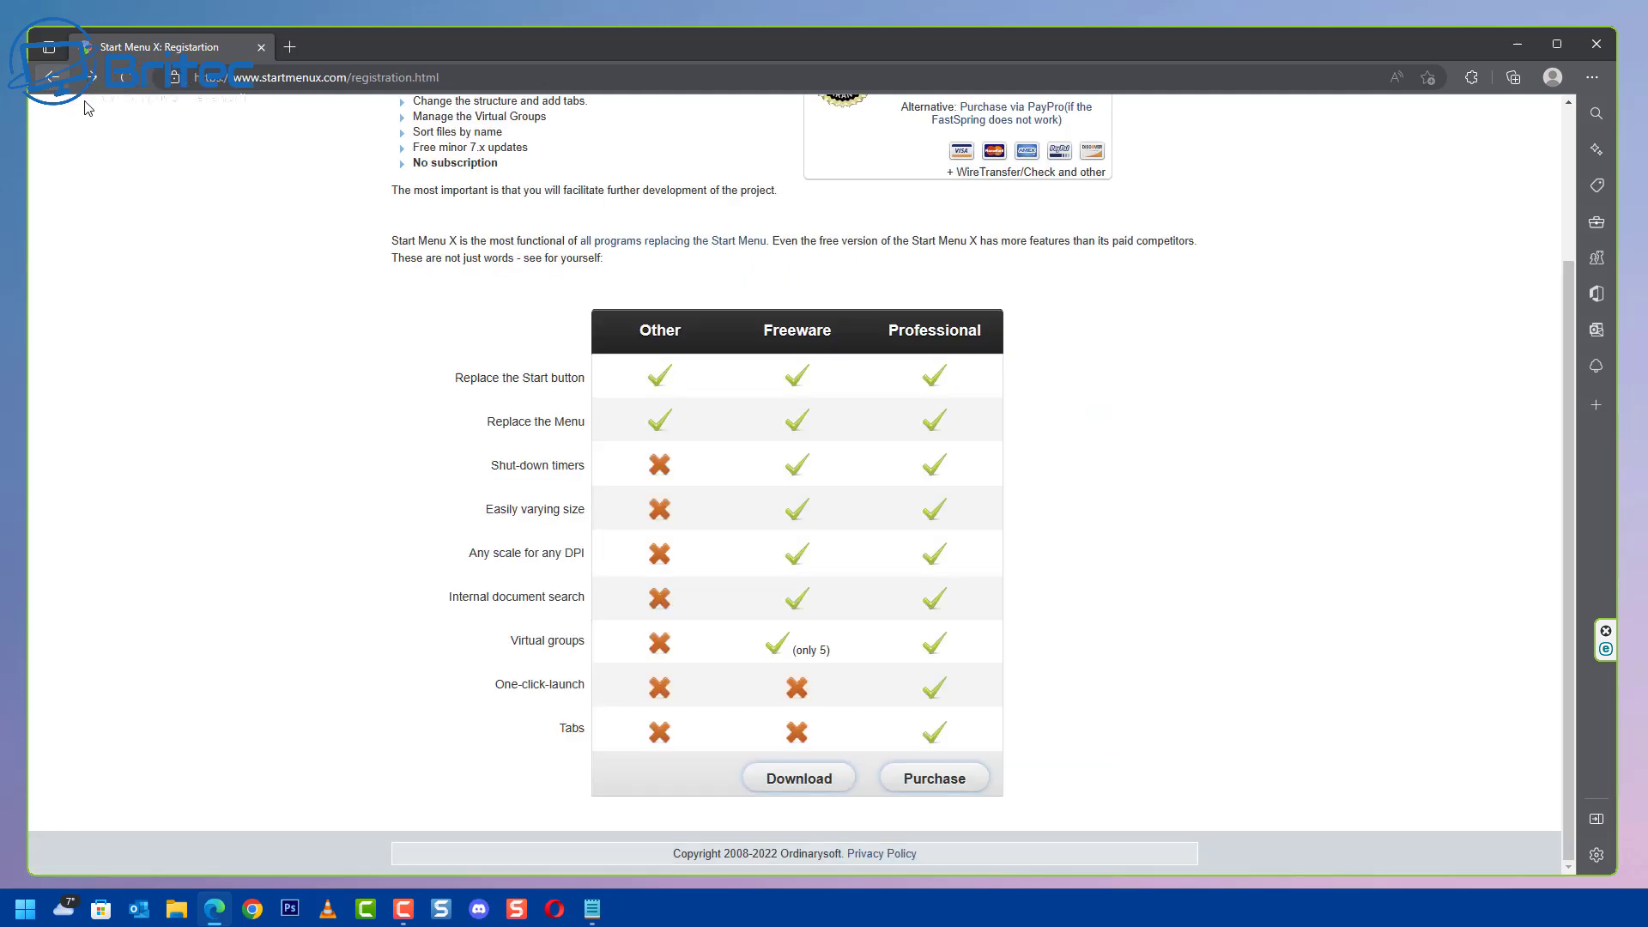
click(789, 781)
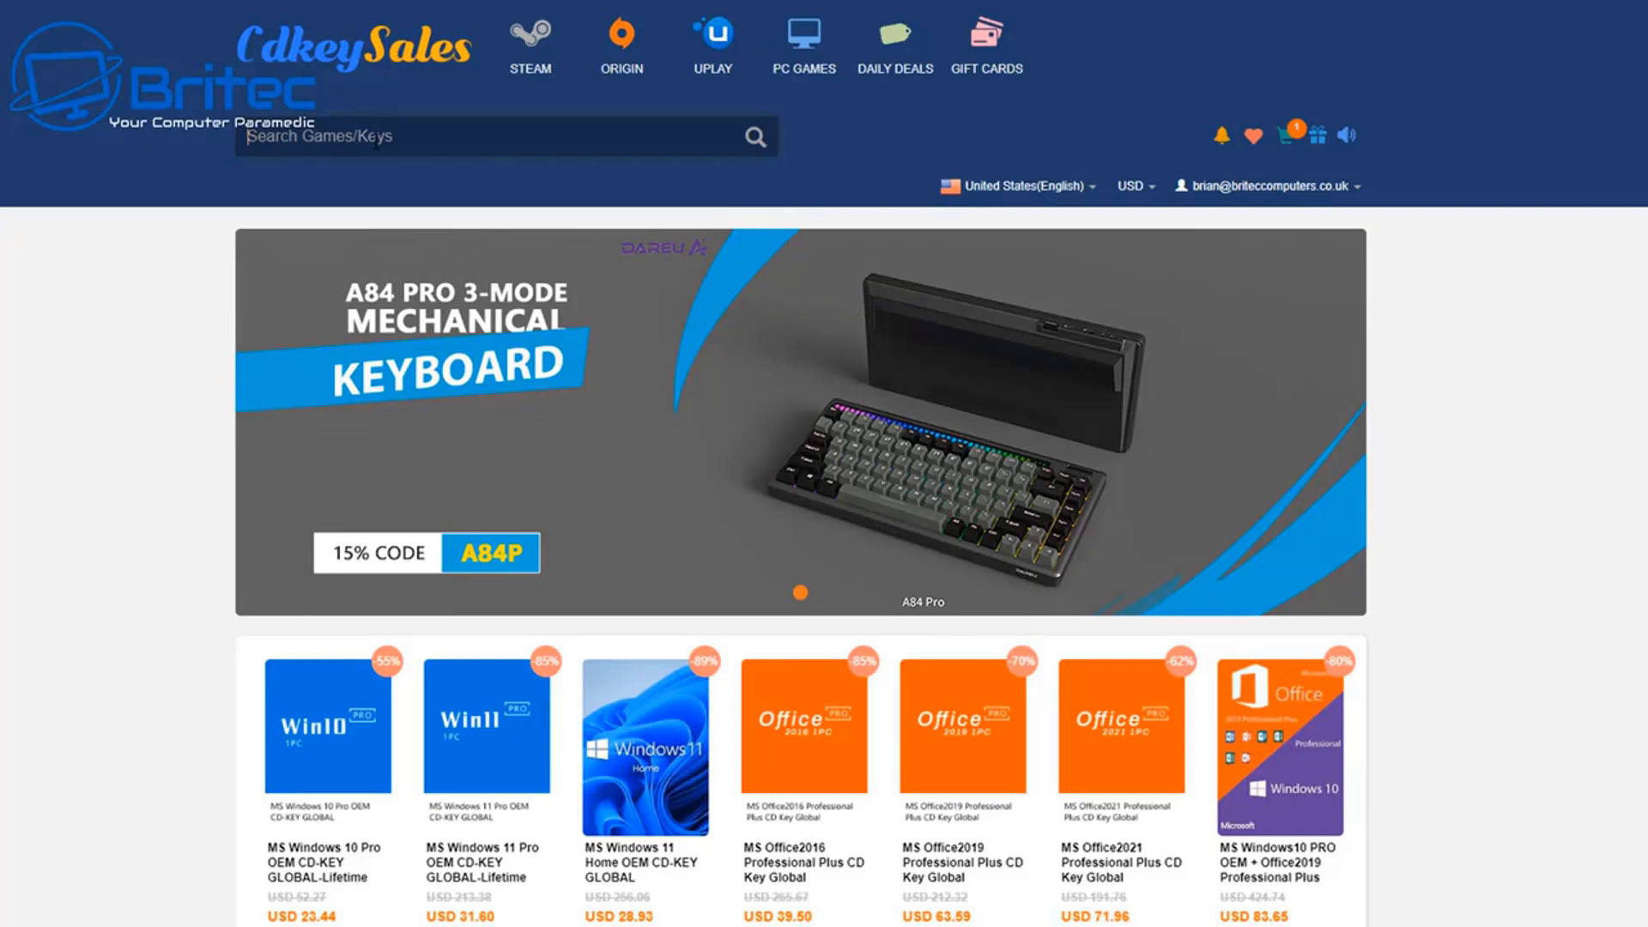
- Search 'windows 10' and order the Windows 10 Pro OEM key with promo code BR09 applied
text(windows)
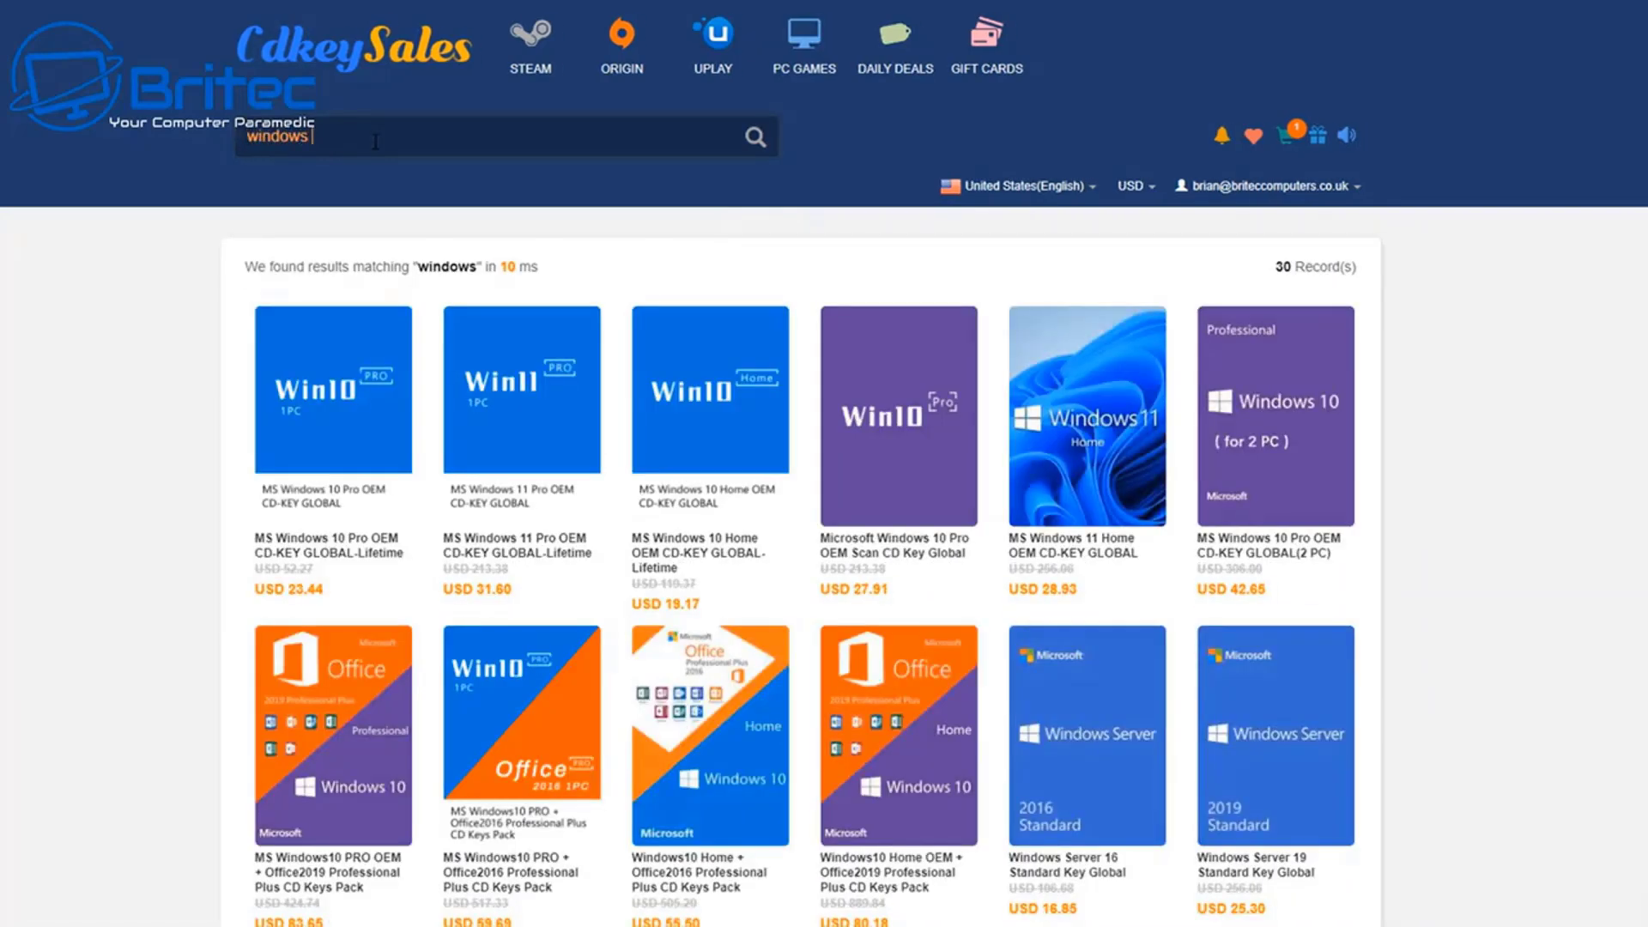
text( 10)
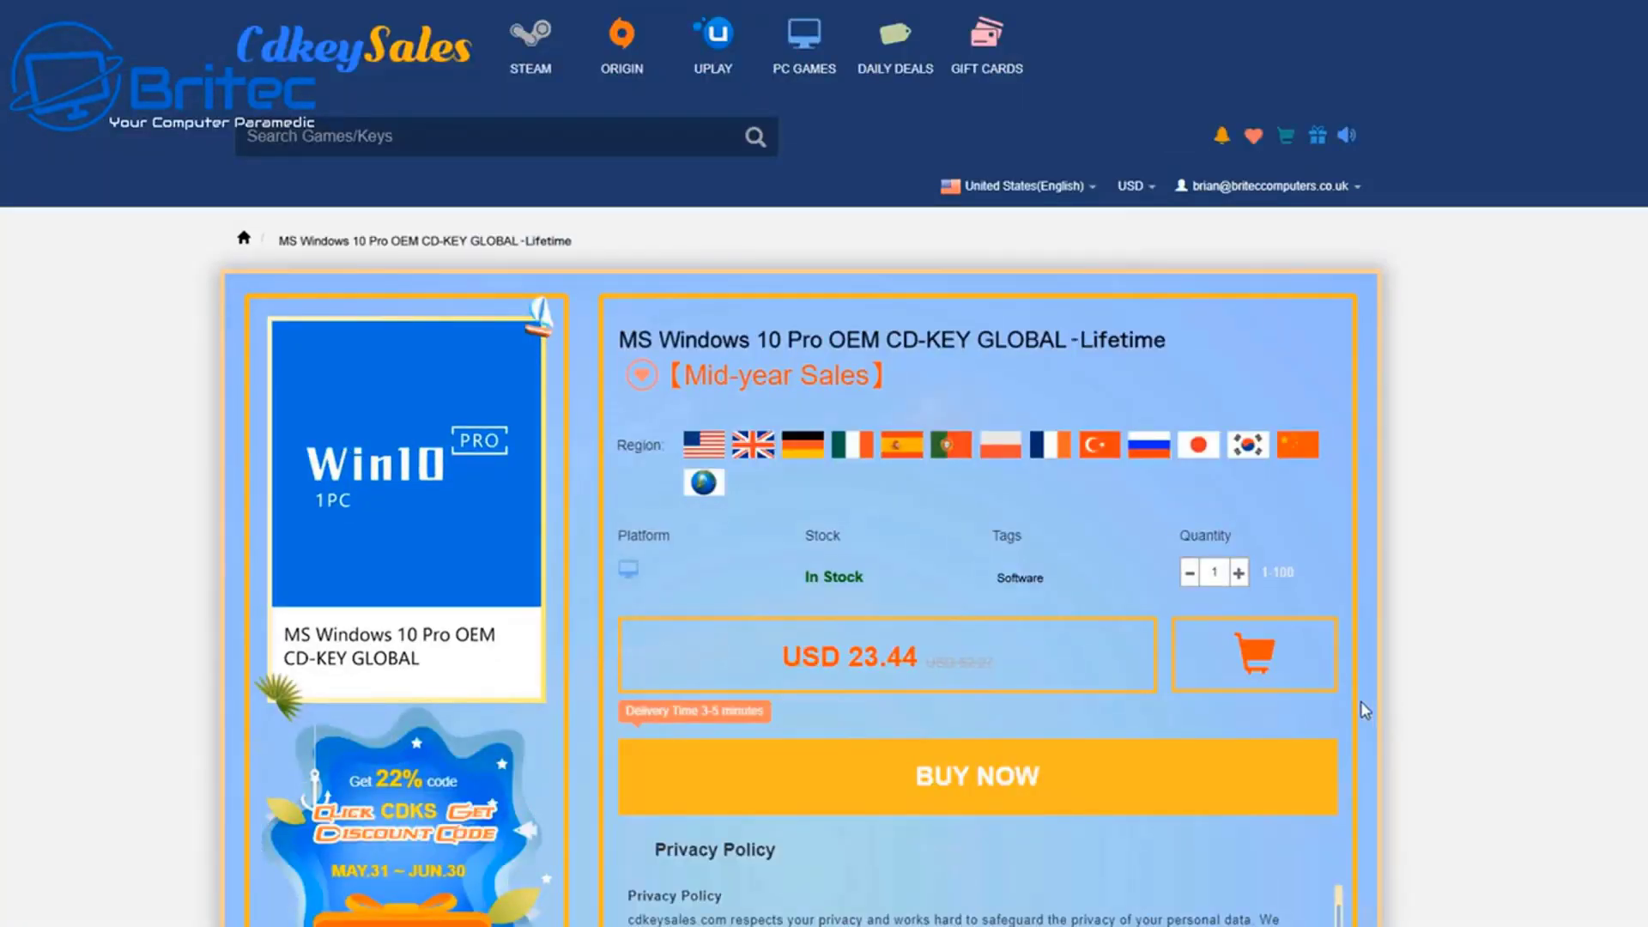
scroll(1364, 711, down, 1)
click(985, 681)
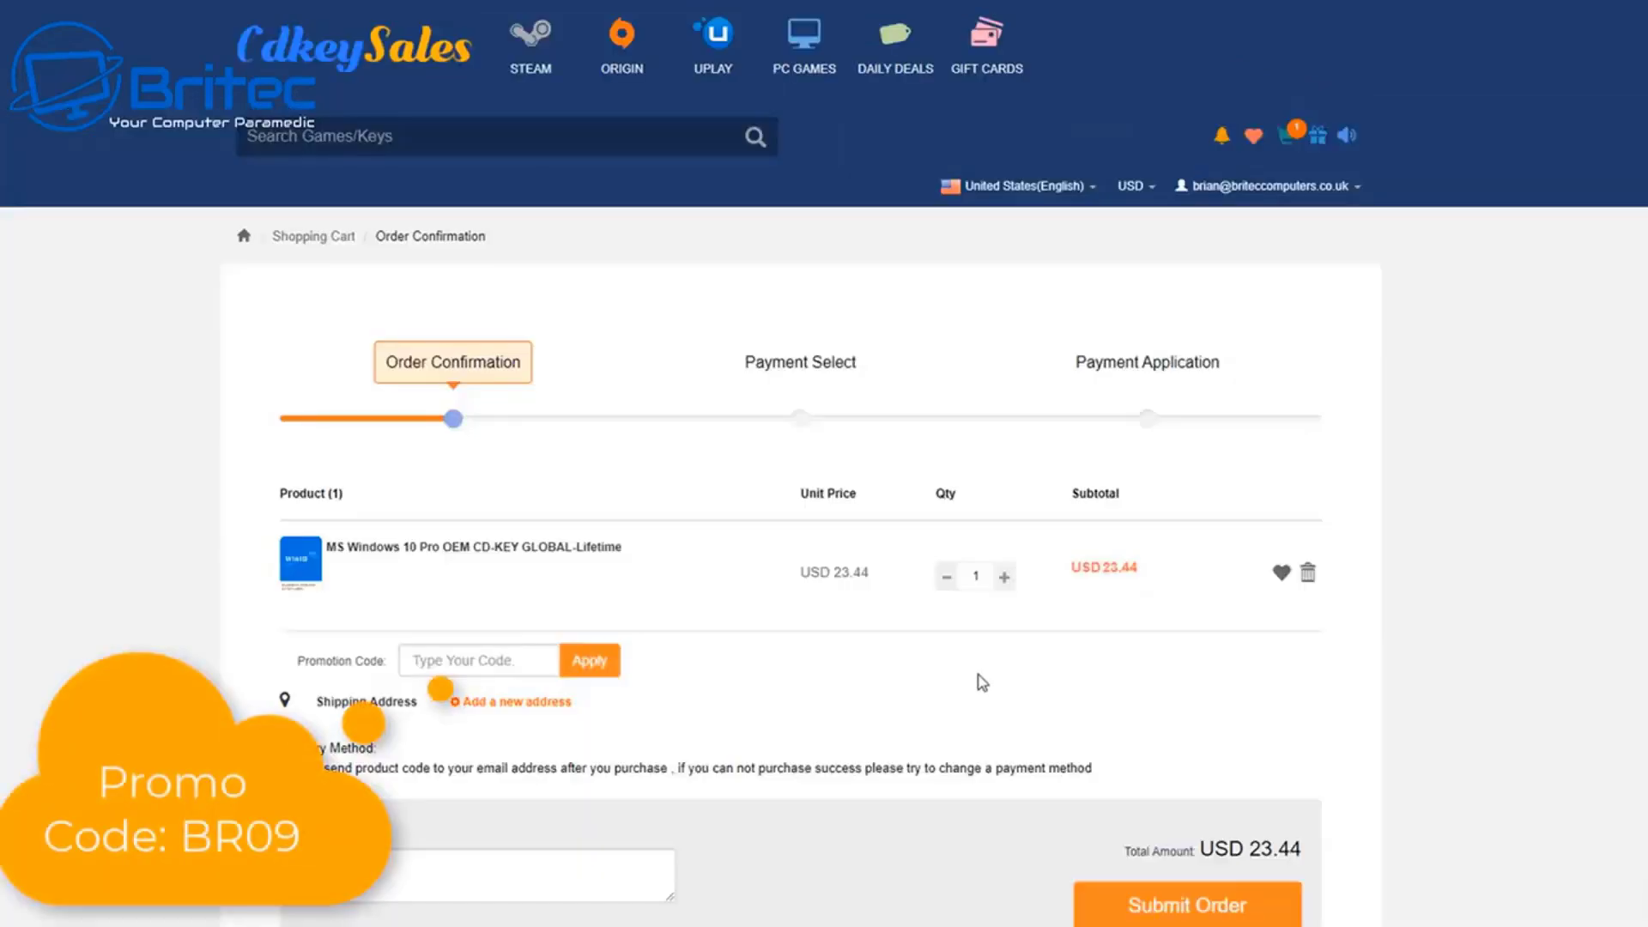
click(426, 661)
text(B)
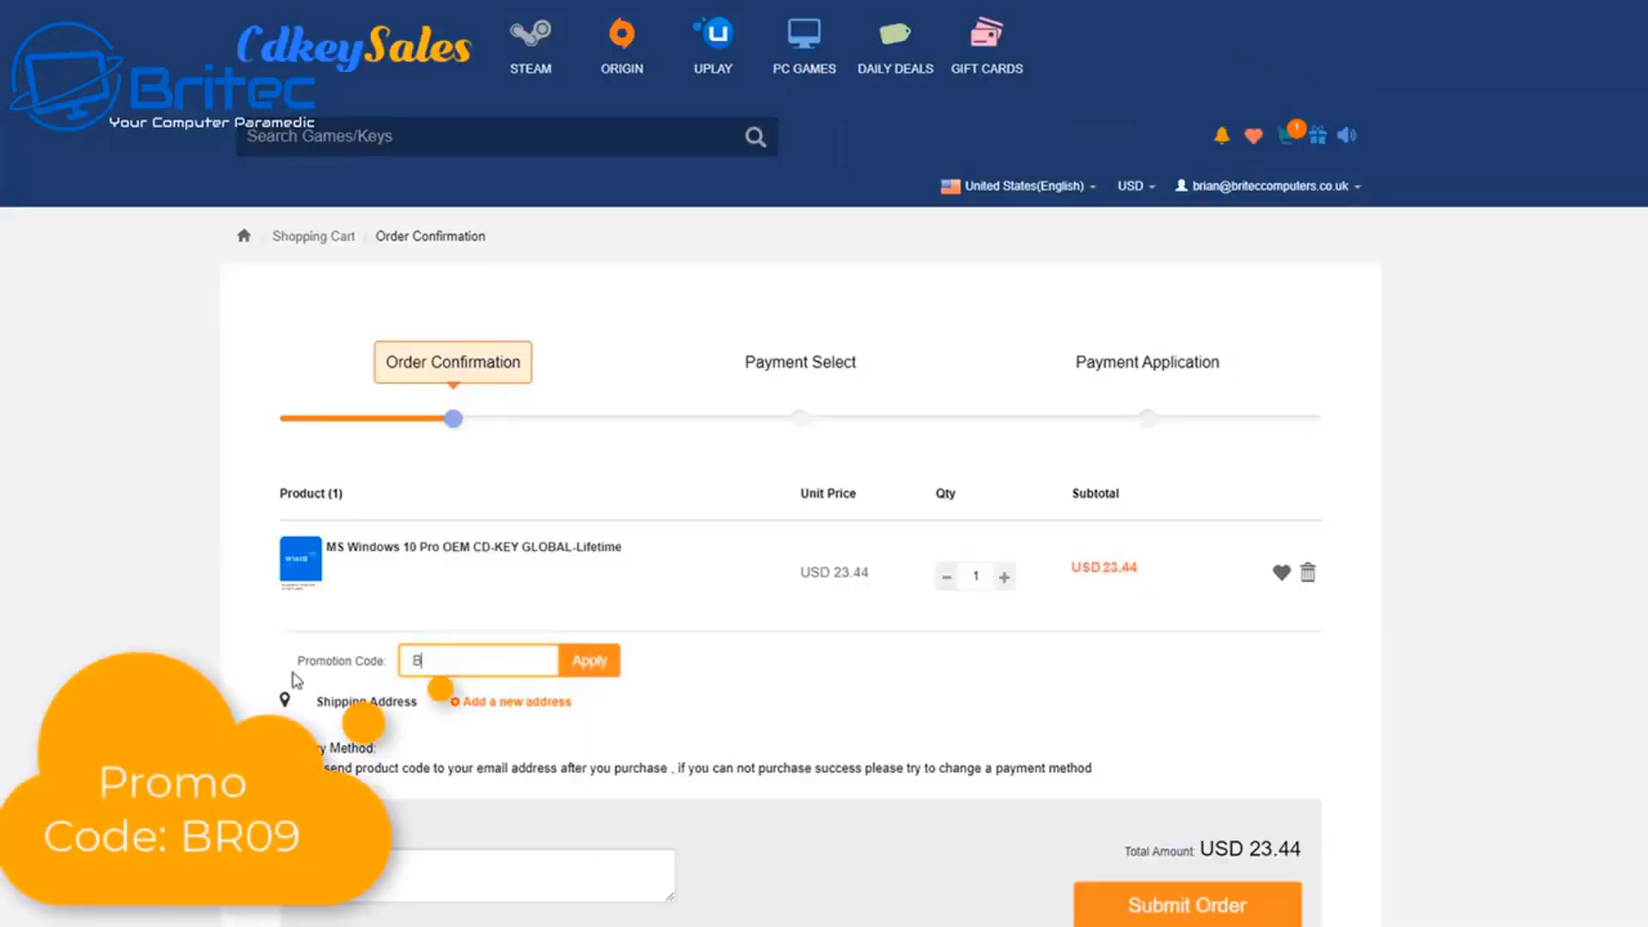
text(R09)
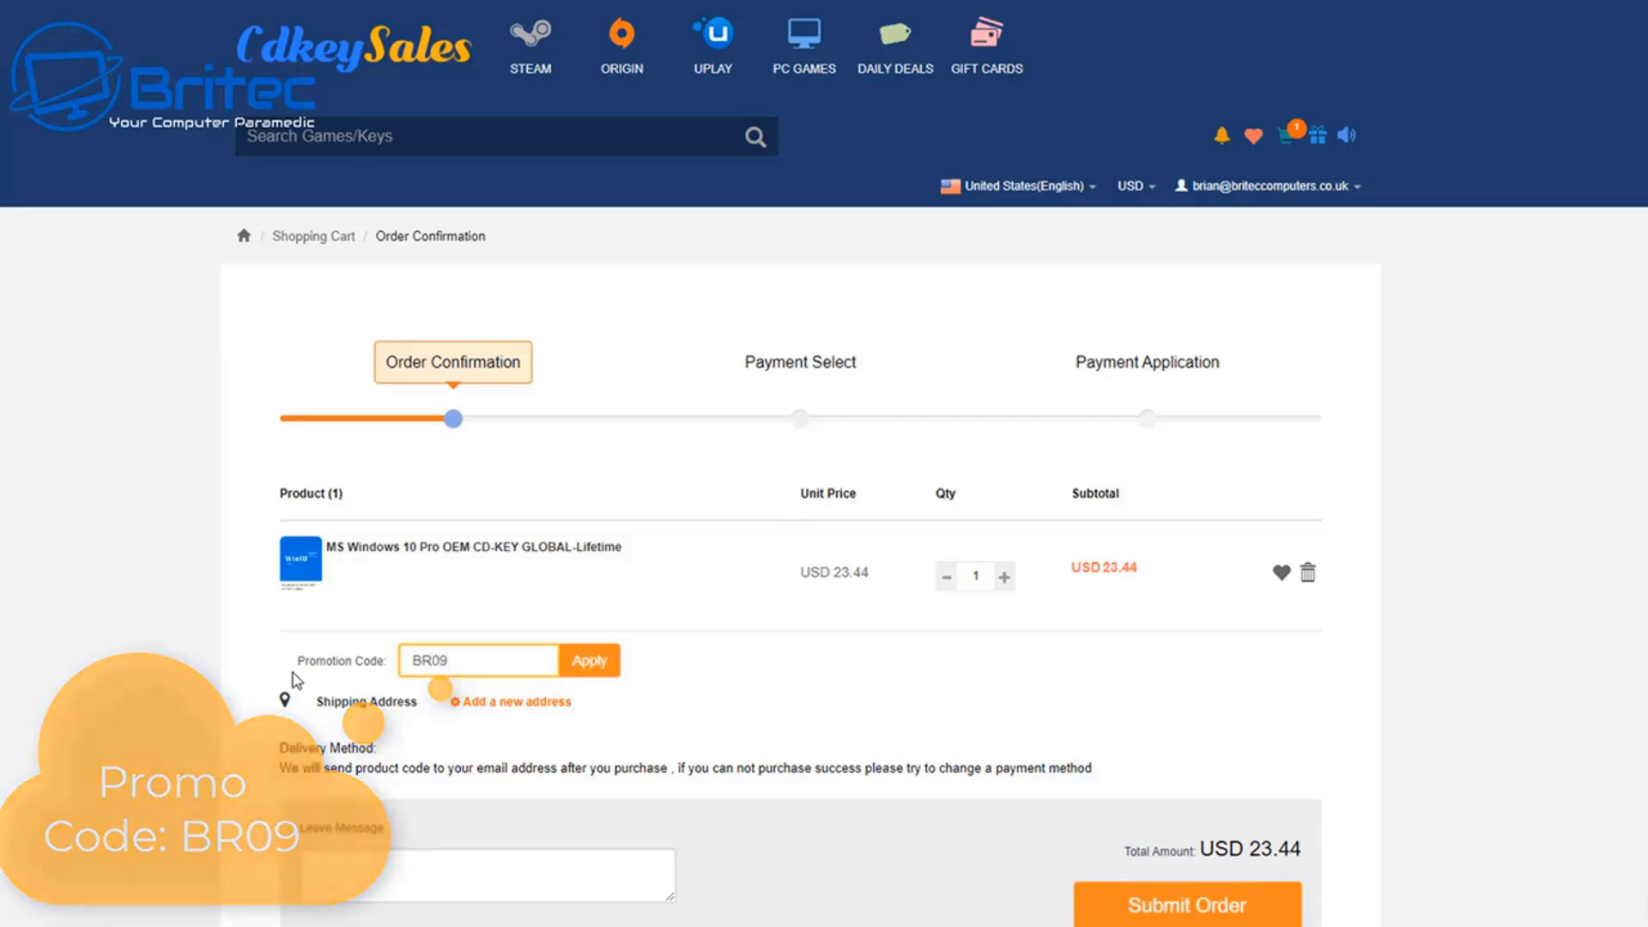
click(596, 667)
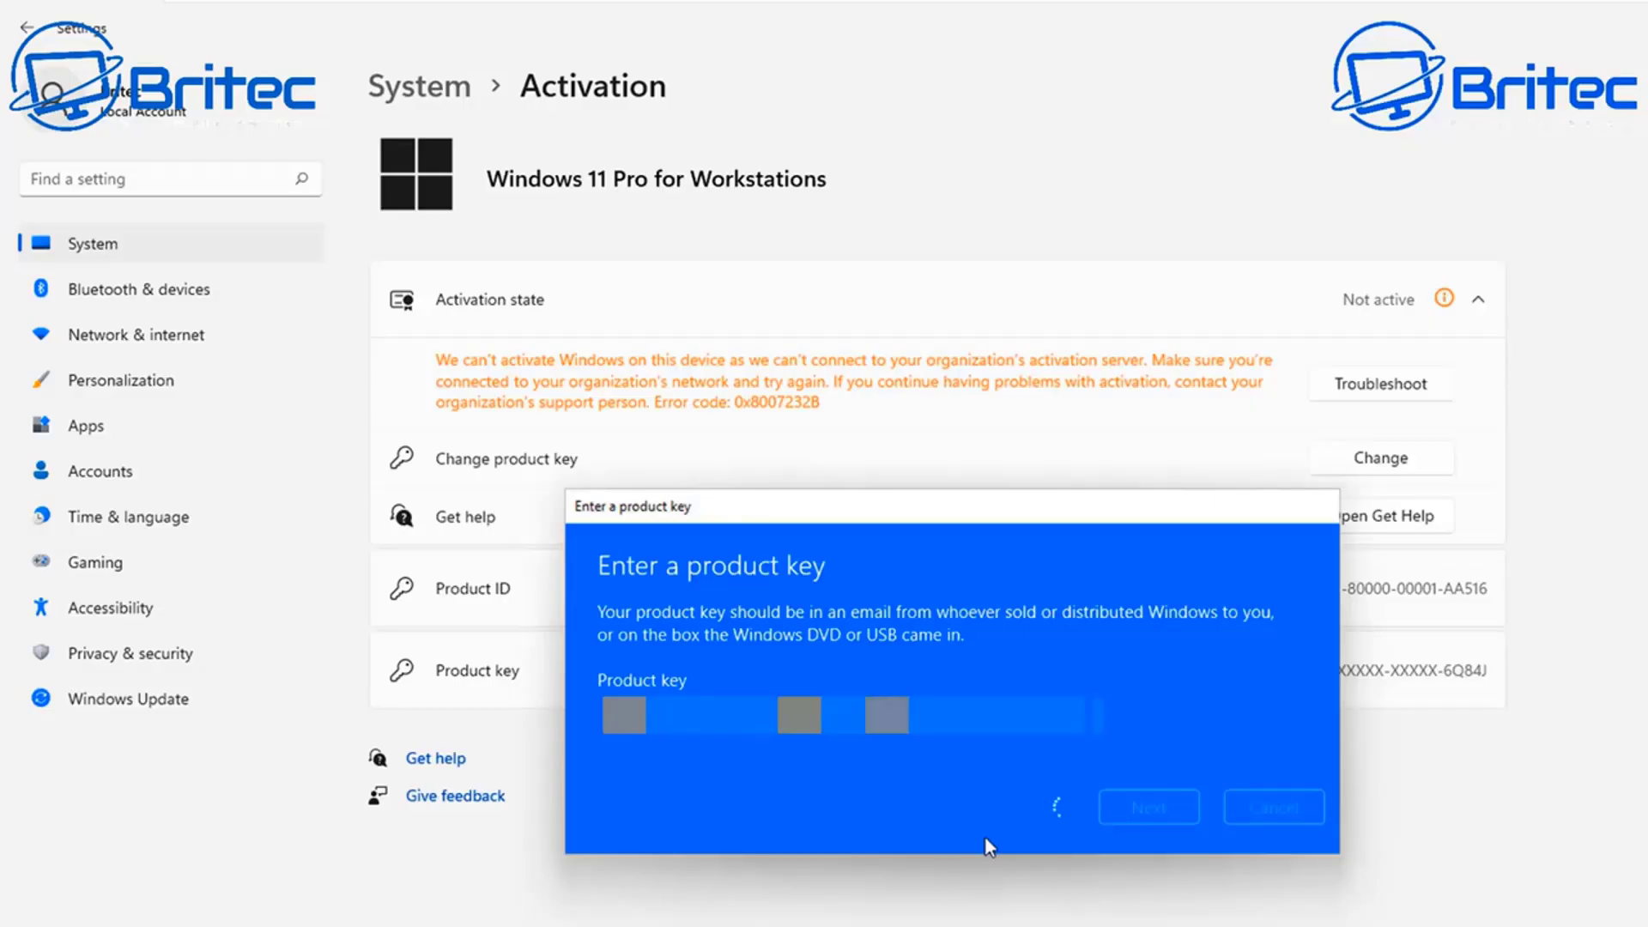
key(Return)
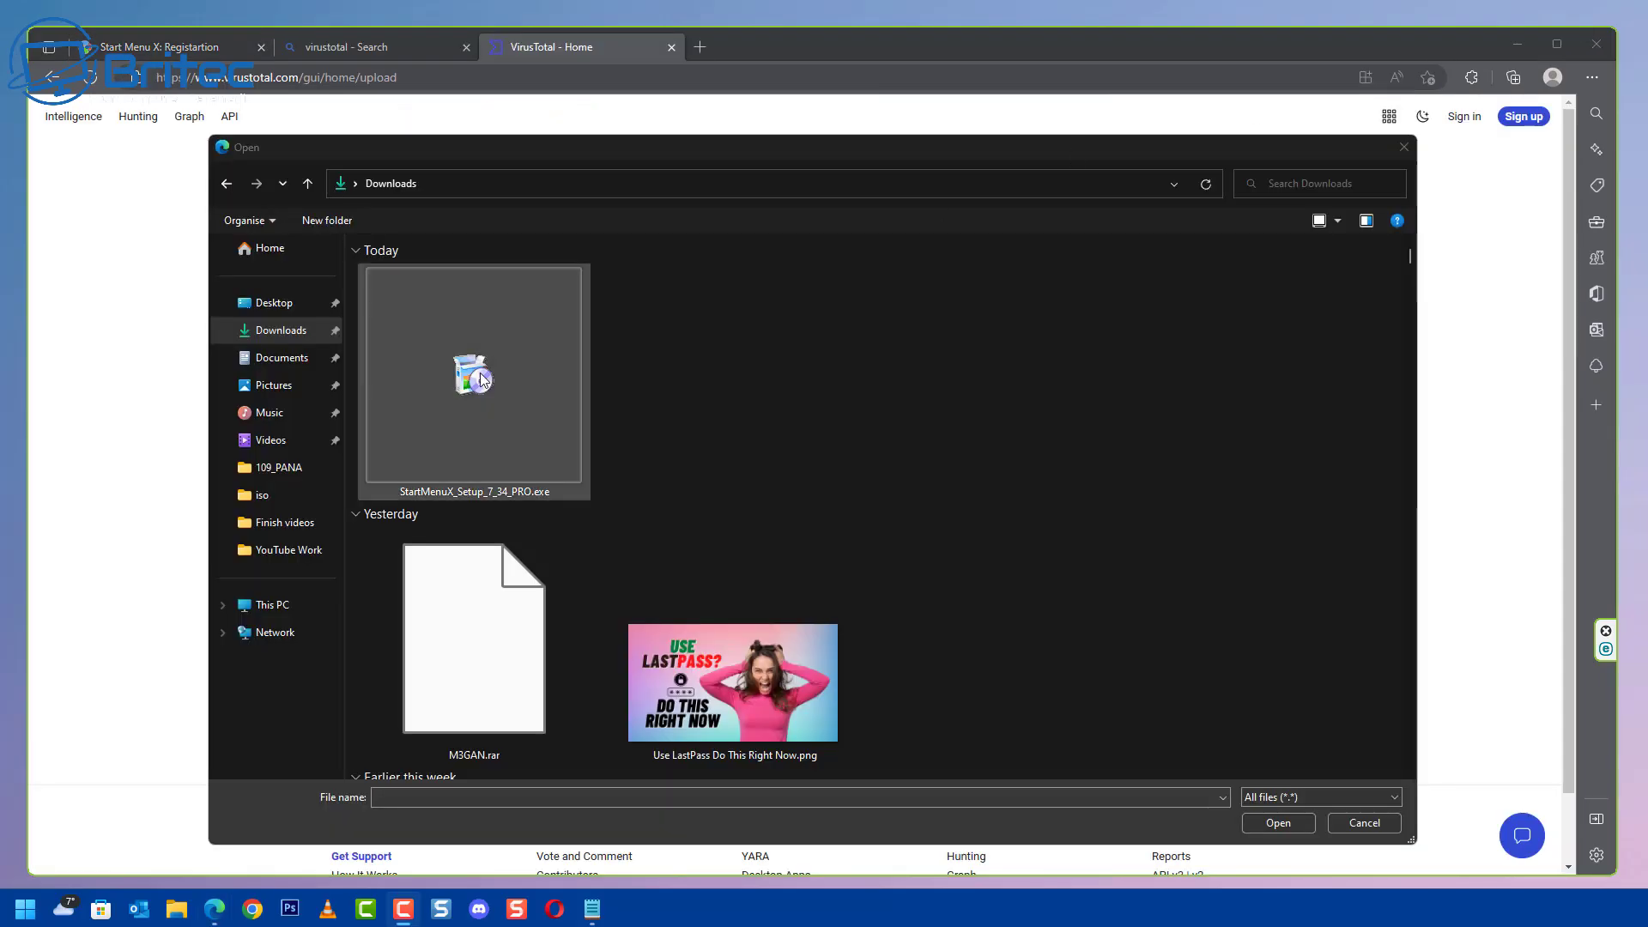
- Upload StartMenuX_Setup_7_34_PRO.exe to VirusTotal and scroll the 0/69 vendor results
click(470, 395)
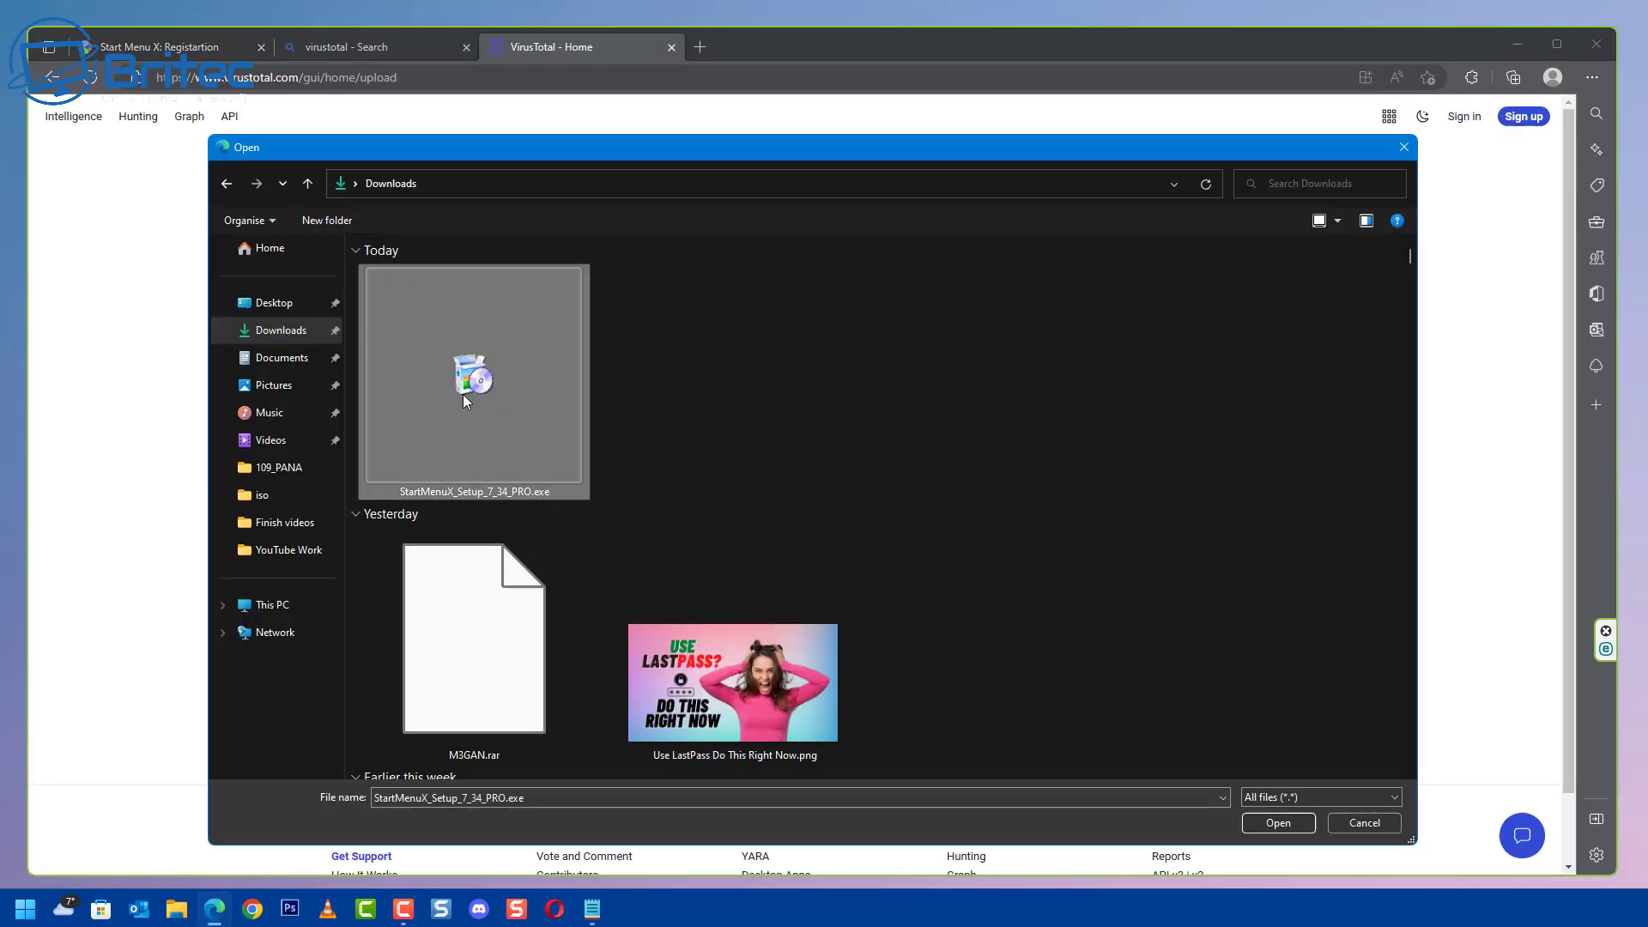
click(1267, 824)
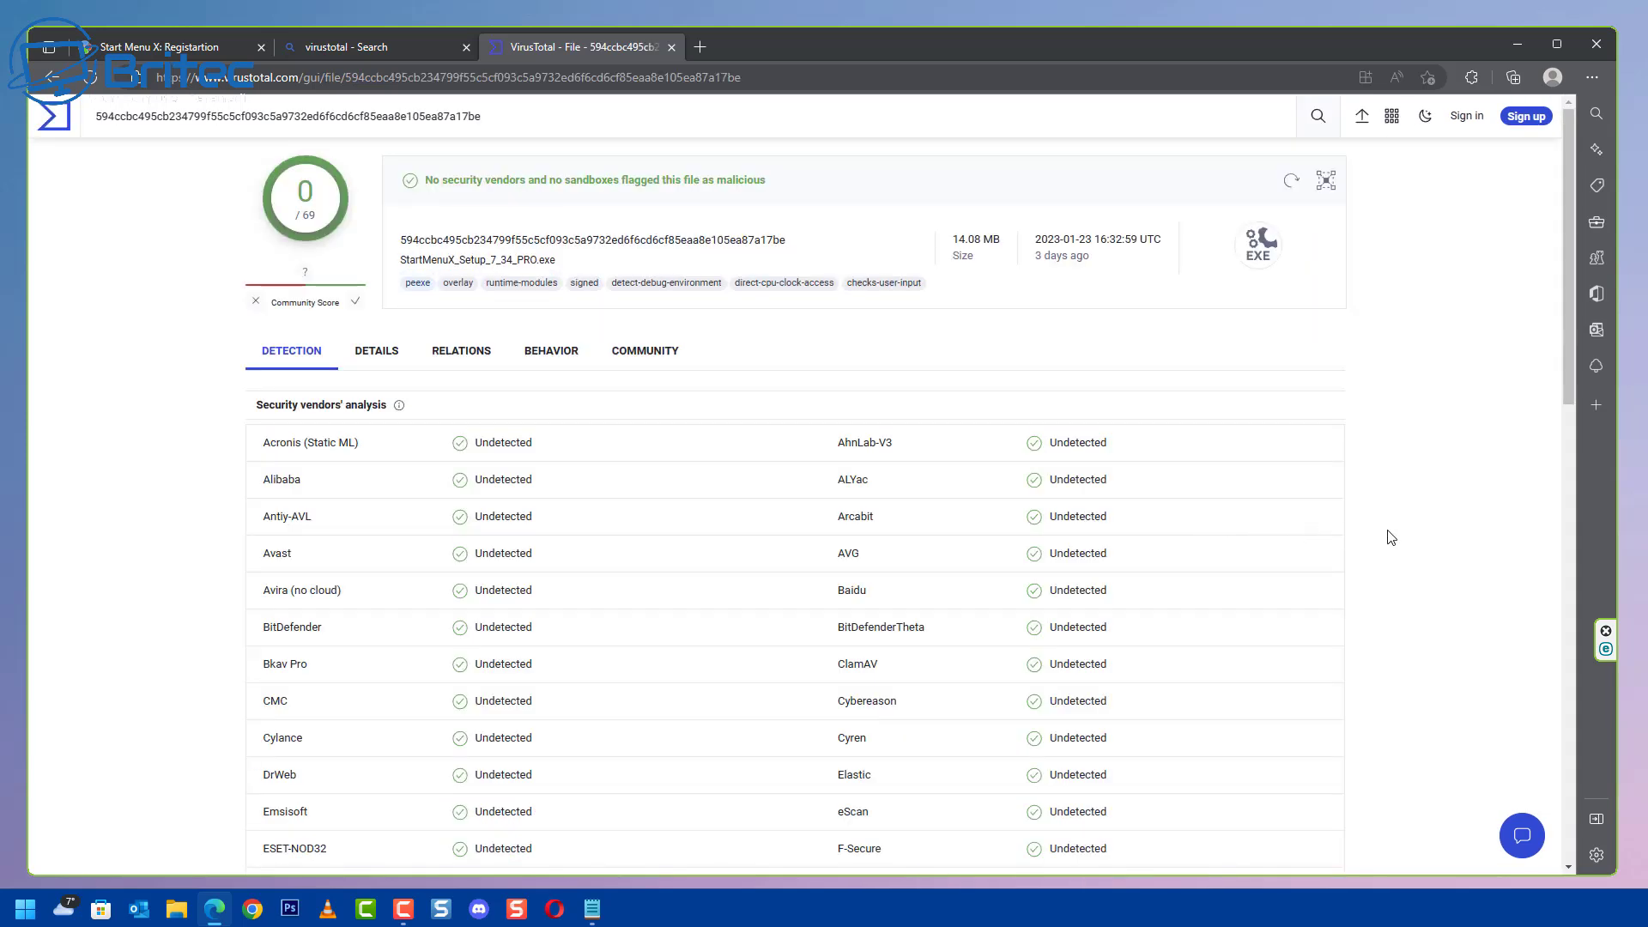
scroll(1390, 537, down, 10)
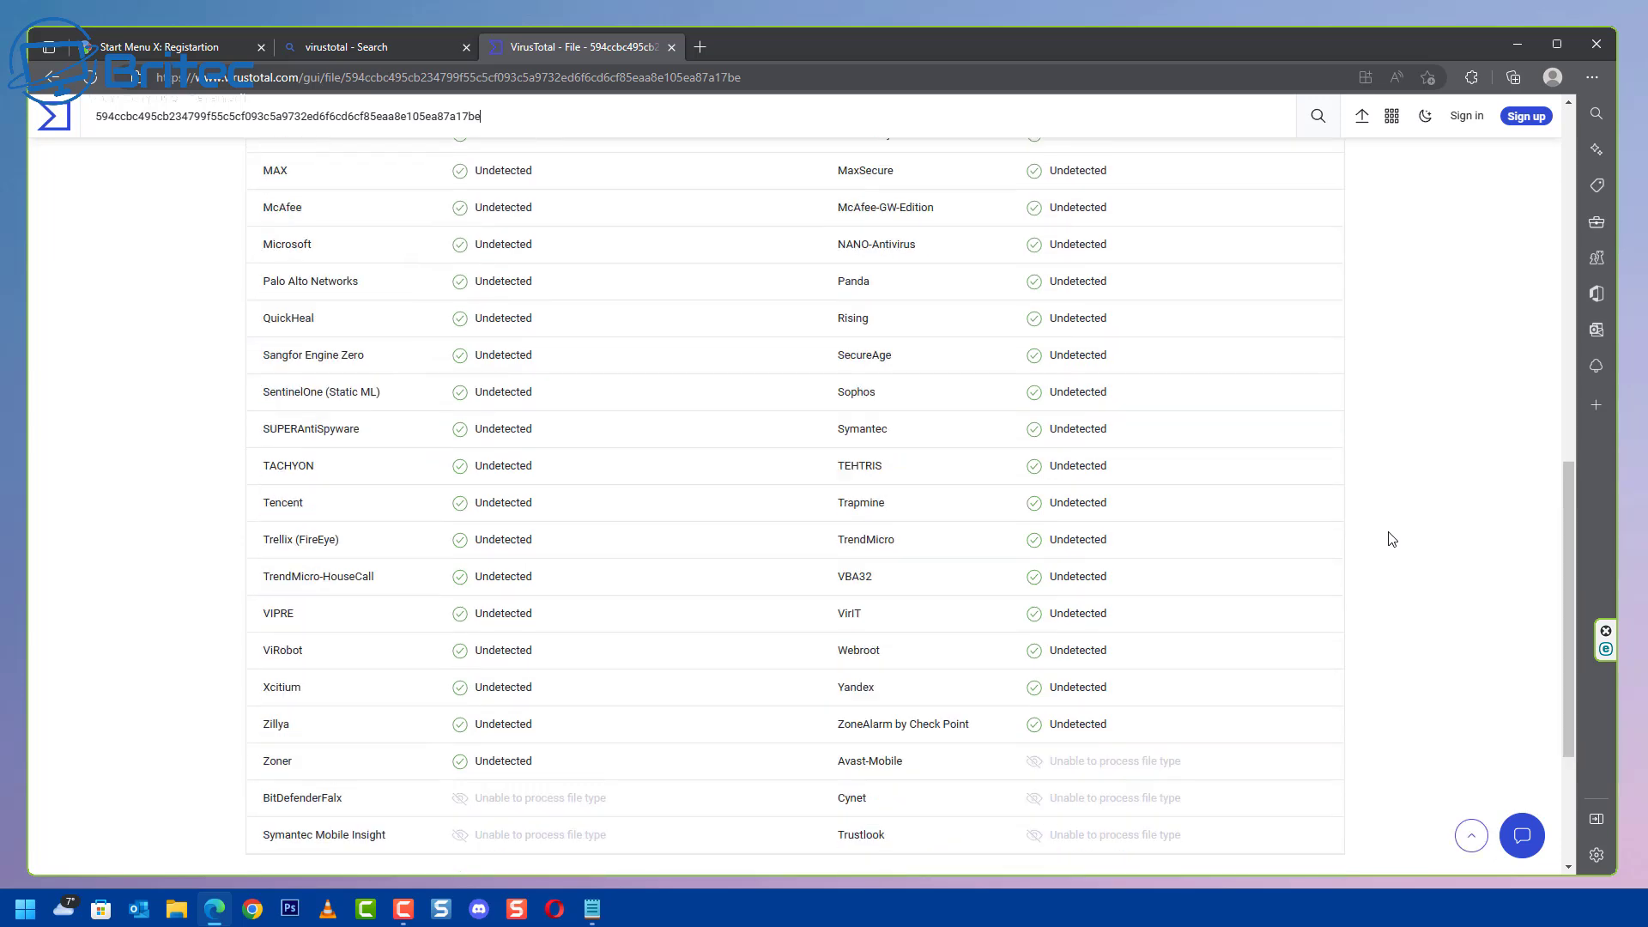
scroll(1392, 538, down, 3)
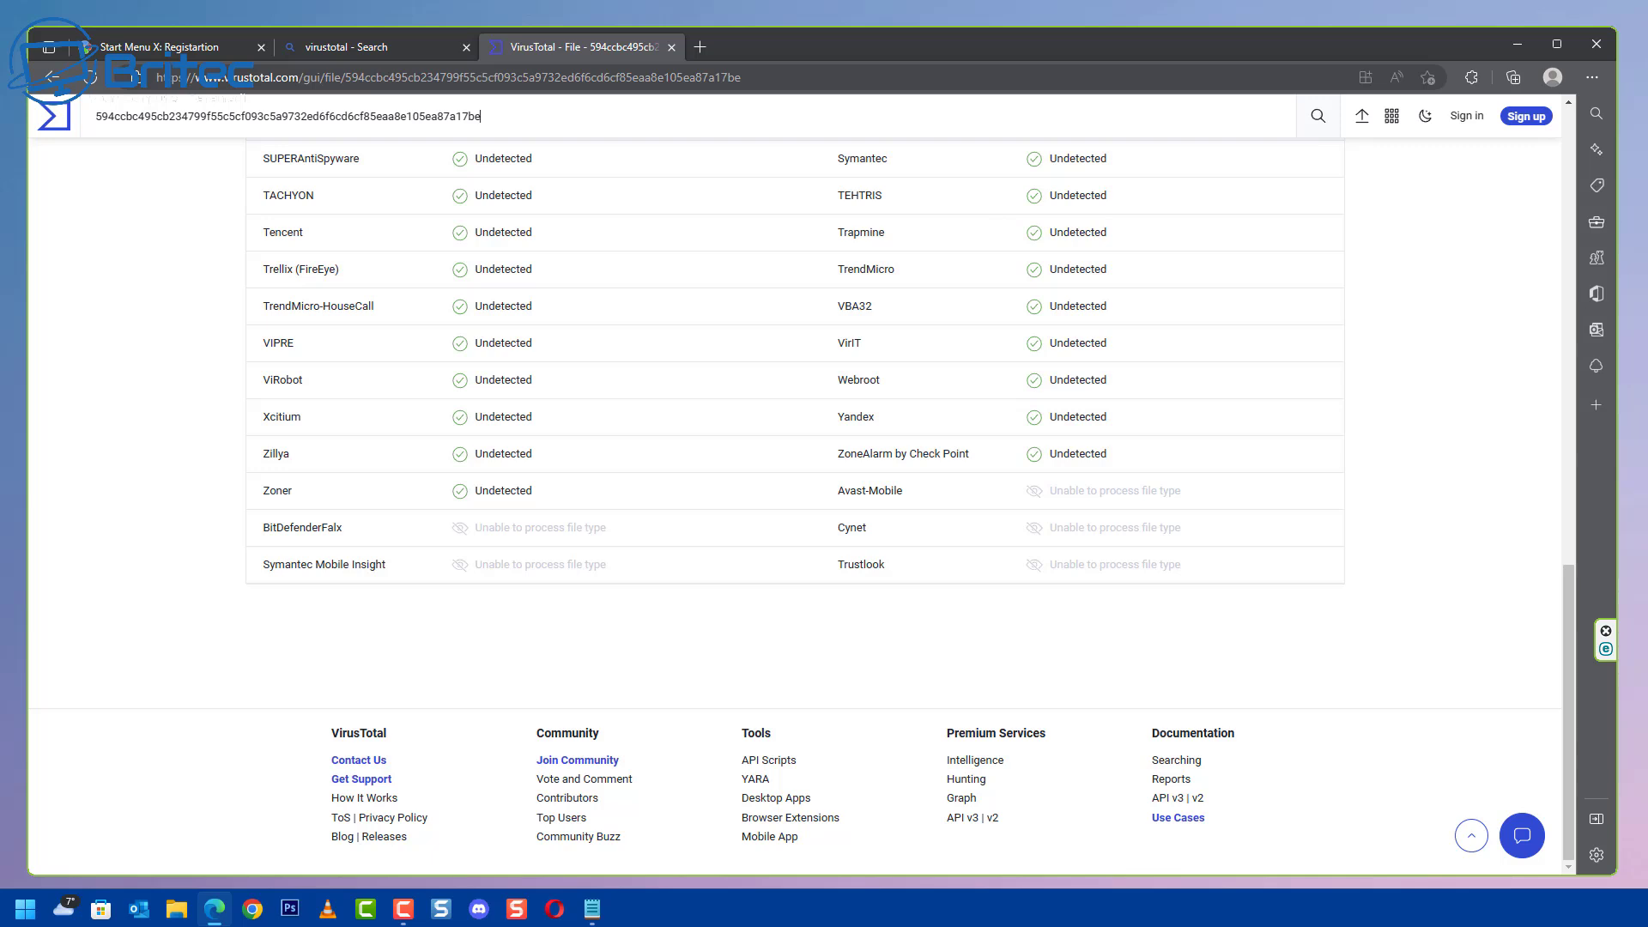
key(F10)
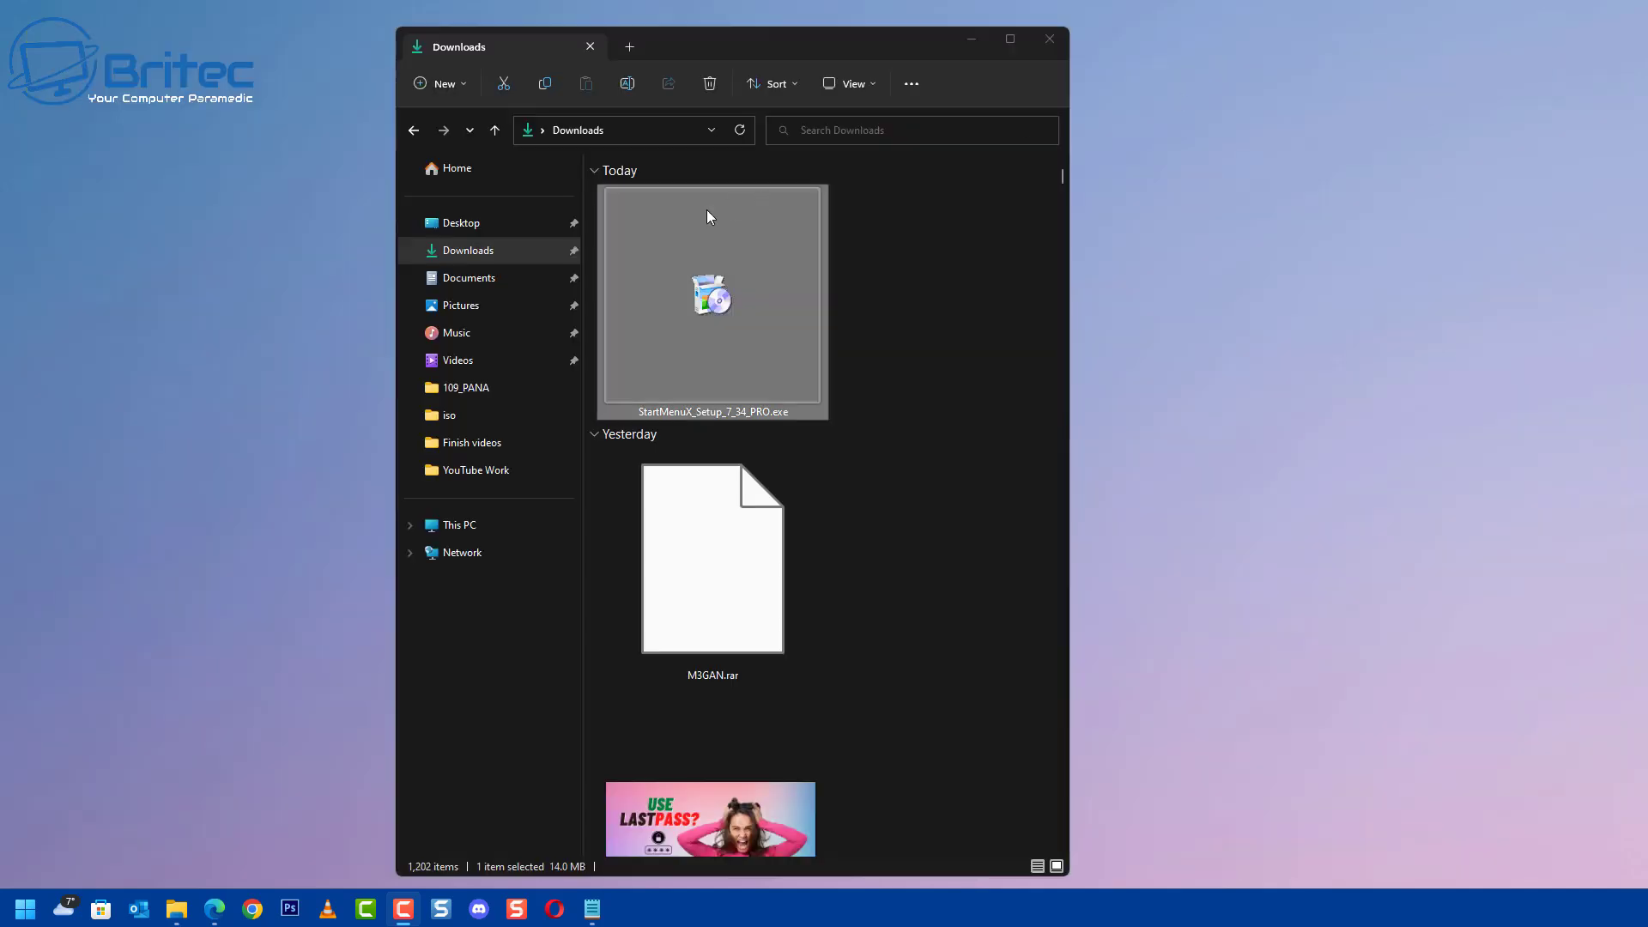
- Run the installer from Downloads, center the setup window, and accept the license agreement
double_click(695, 313)
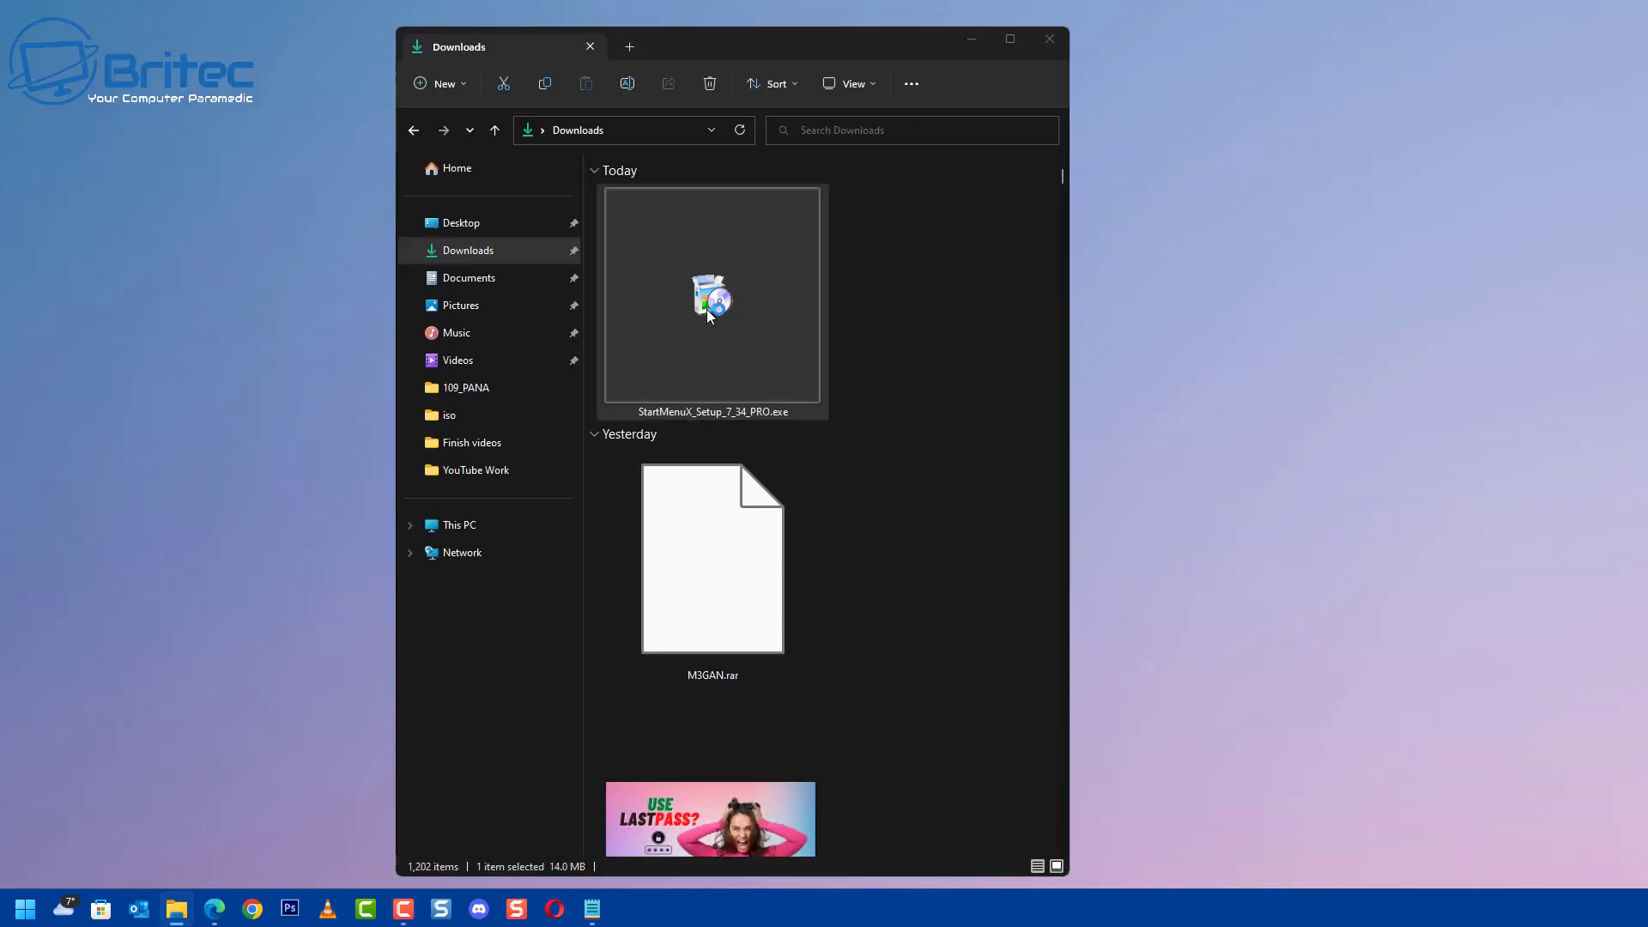
click(971, 38)
drag(1460, 131, 695, 226)
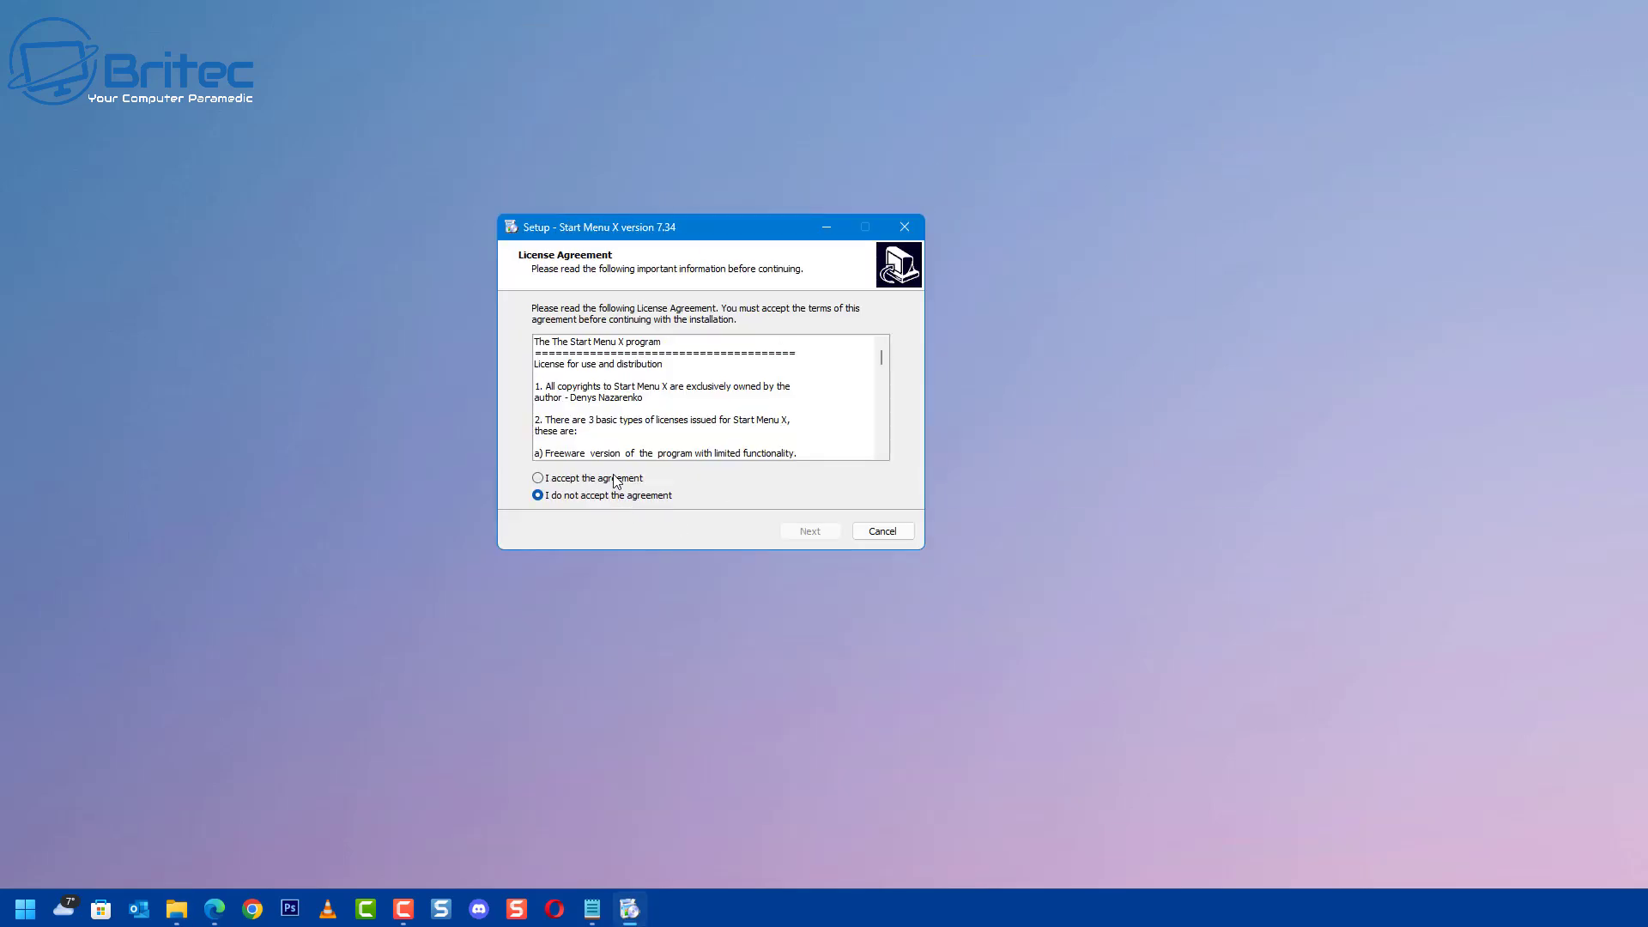
click(558, 478)
scroll(882, 353, down, 10)
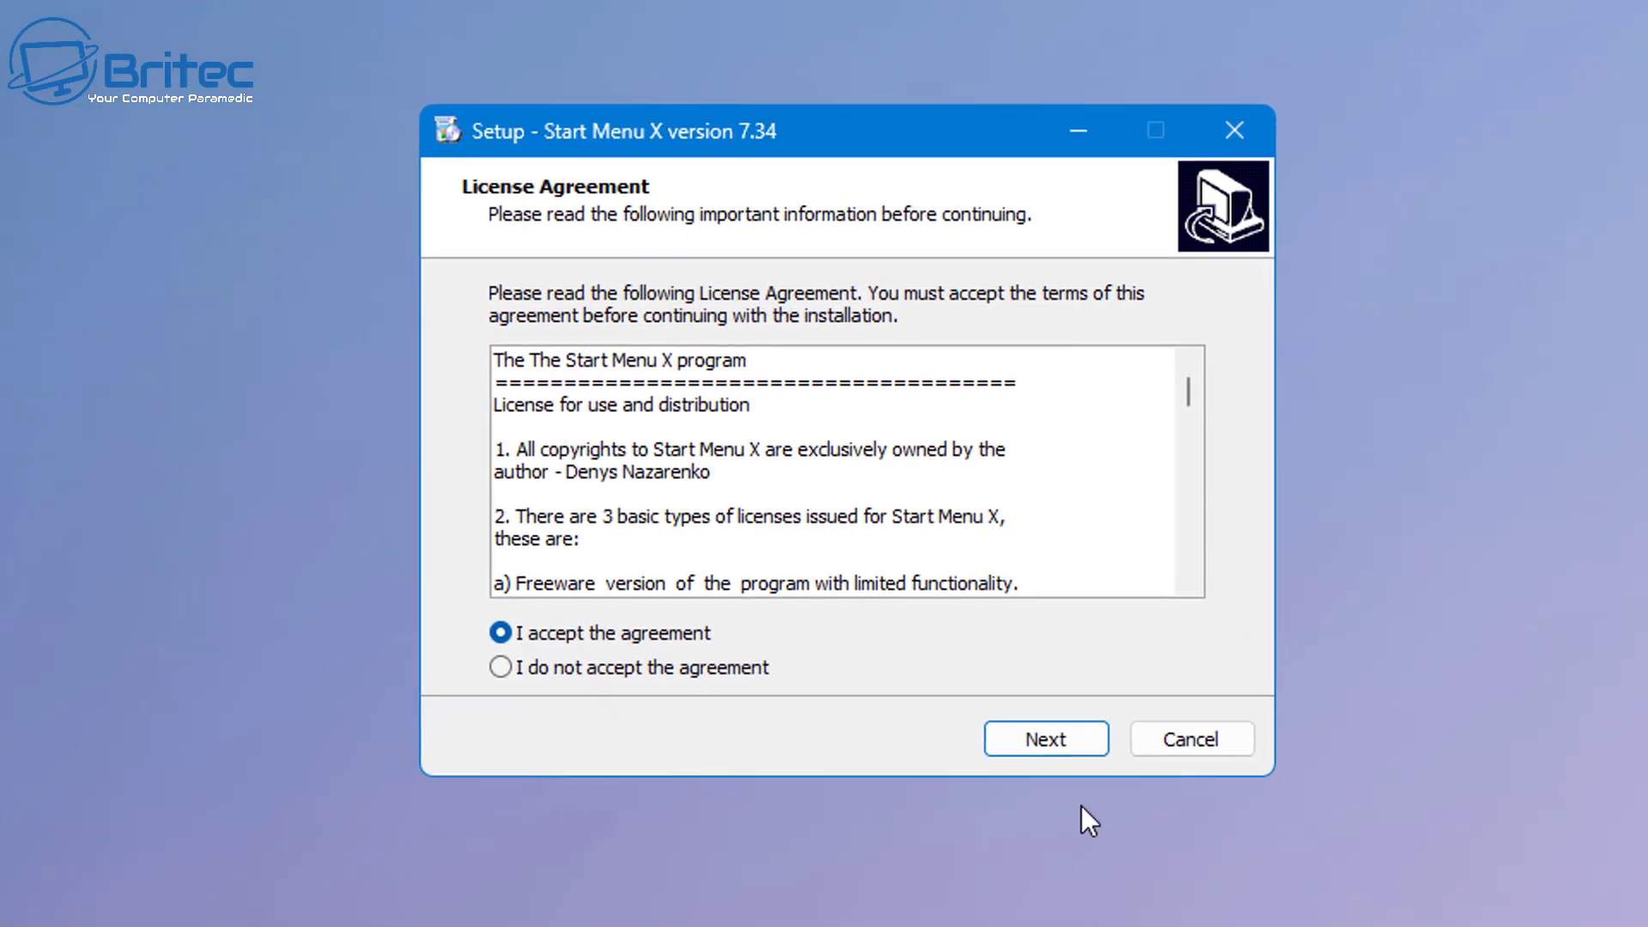
click(1064, 752)
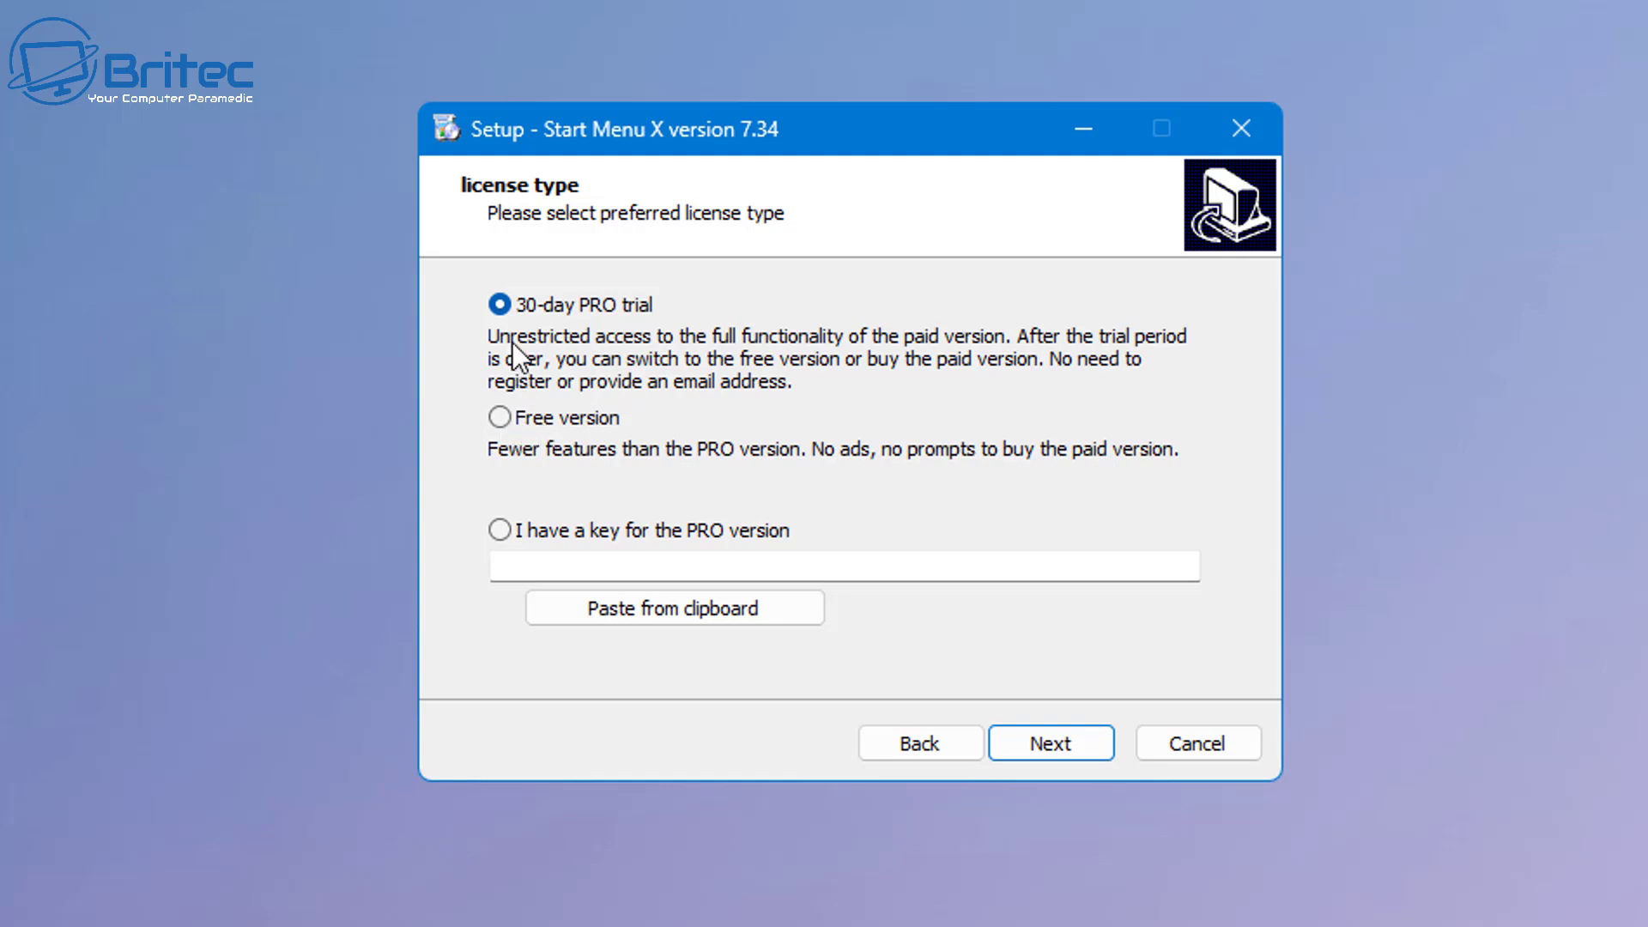
- Choose the free version instead of the 30-day PRO trial
click(505, 421)
click(500, 308)
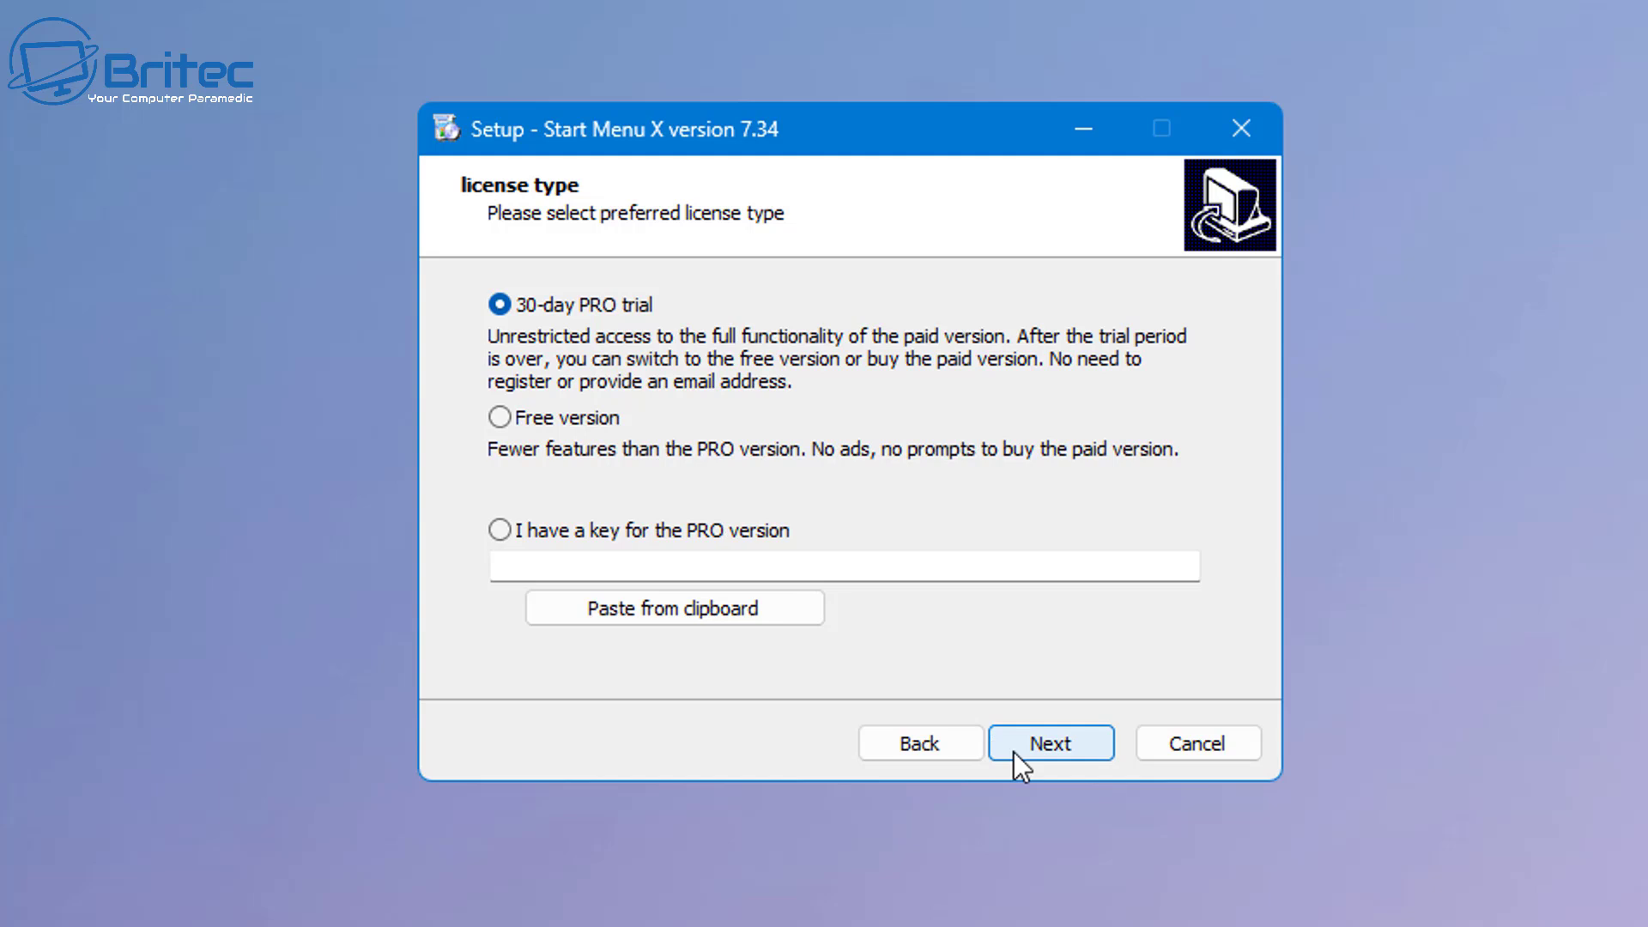
click(574, 419)
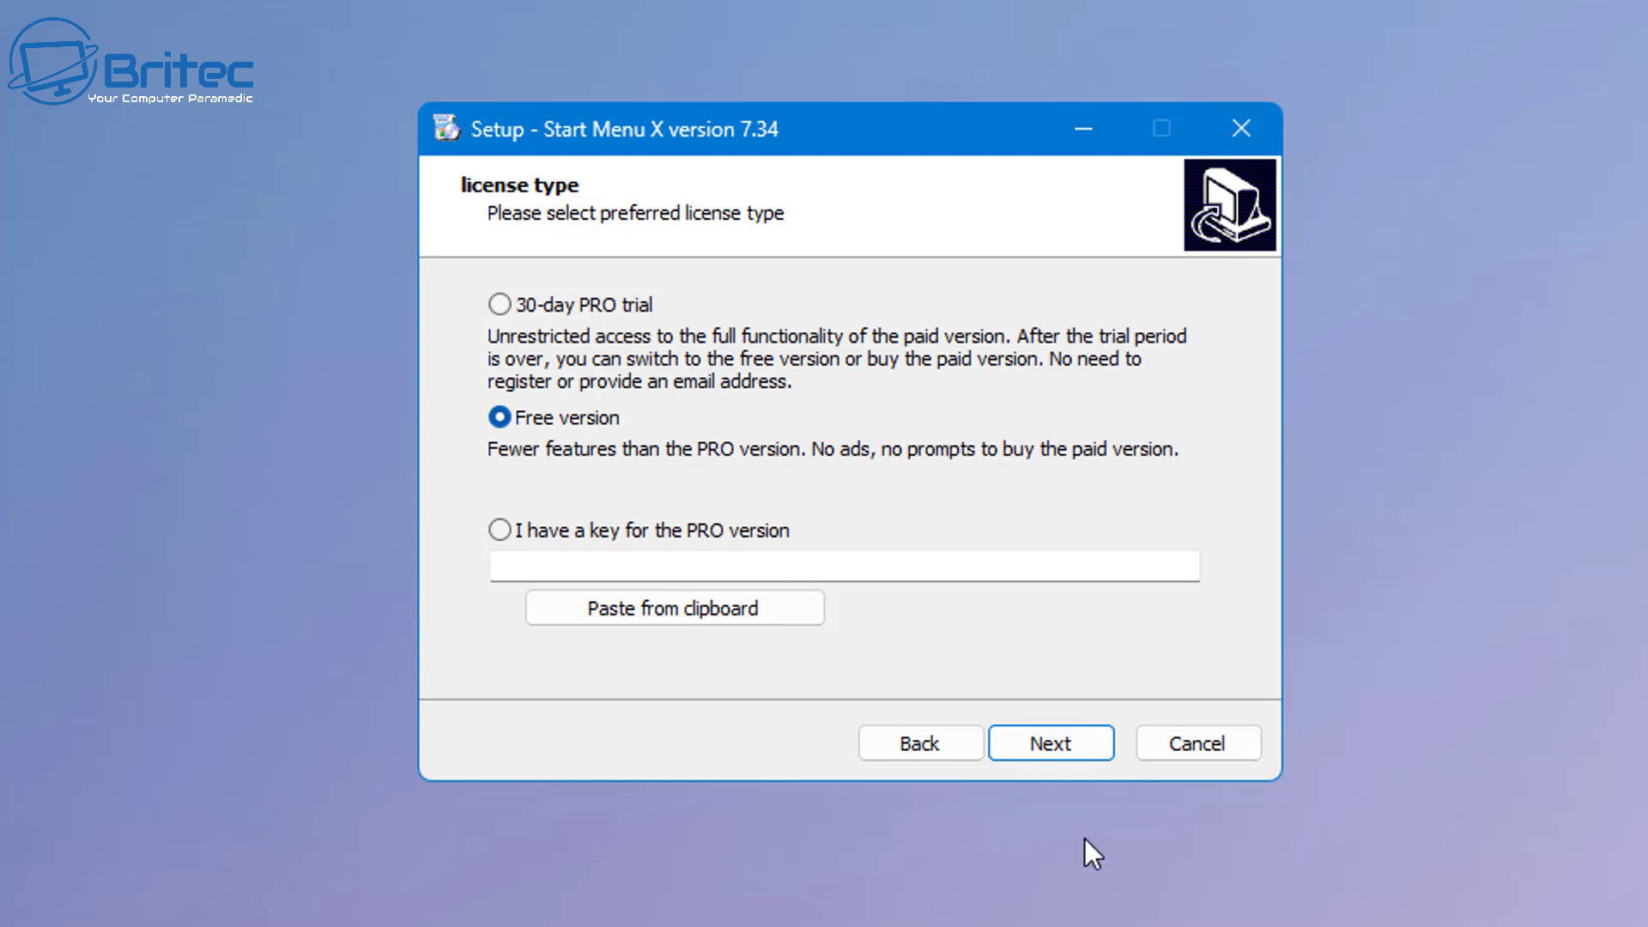
click(1064, 753)
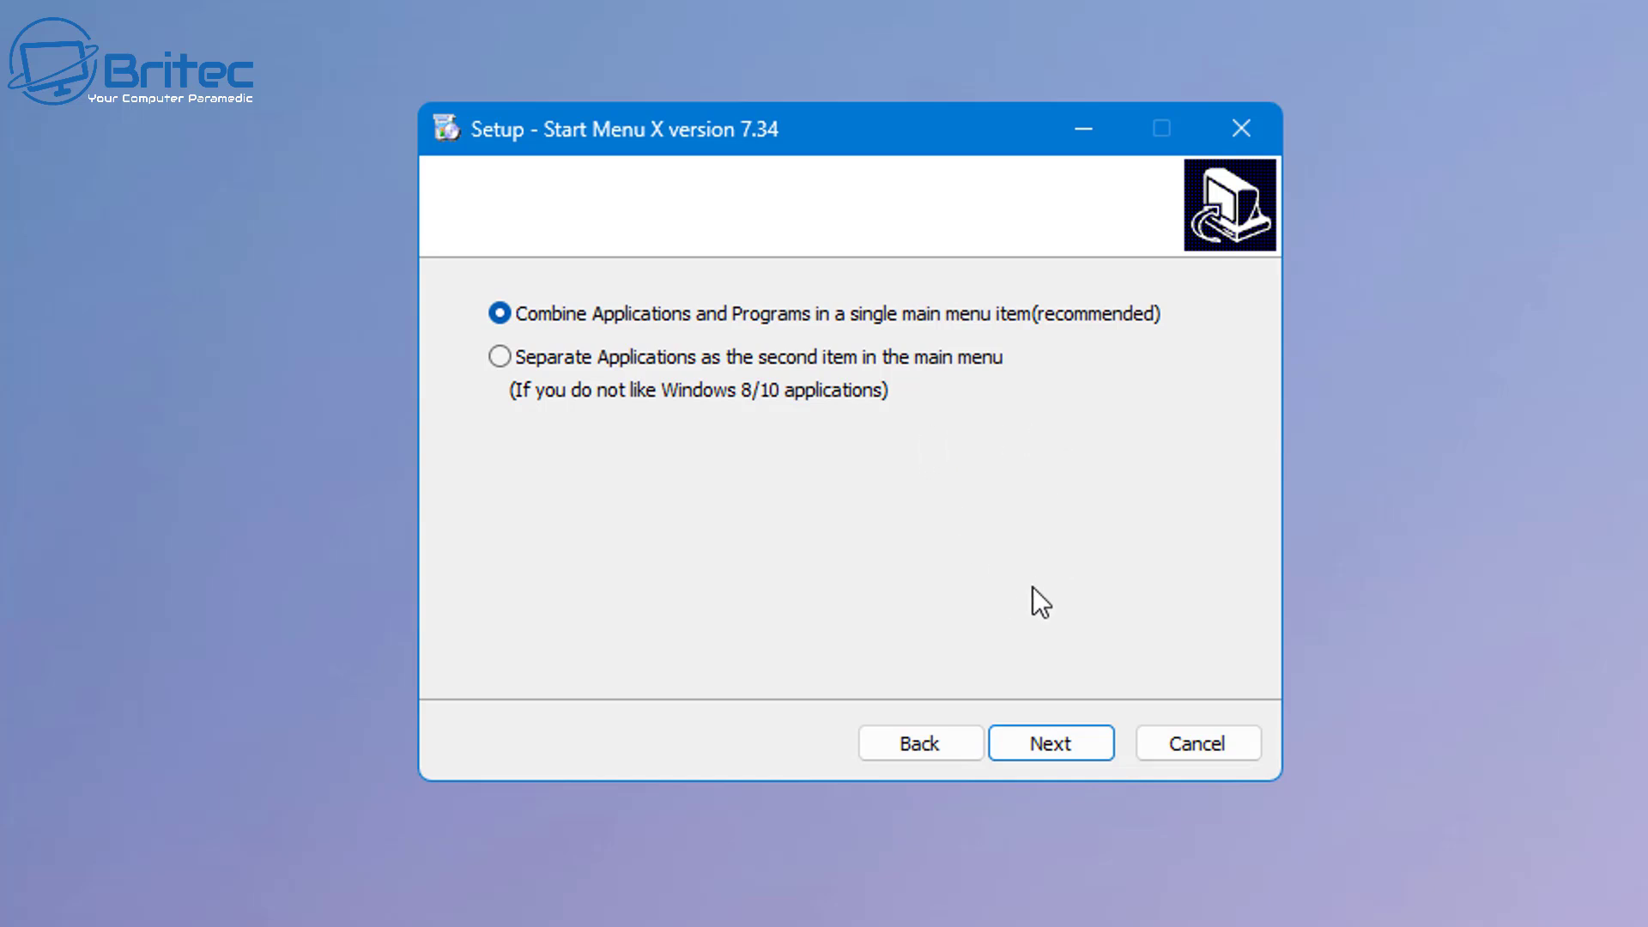
- Keep Applications and Programs combined, install to the default location, and launch Start Menu X
click(1021, 756)
click(1021, 755)
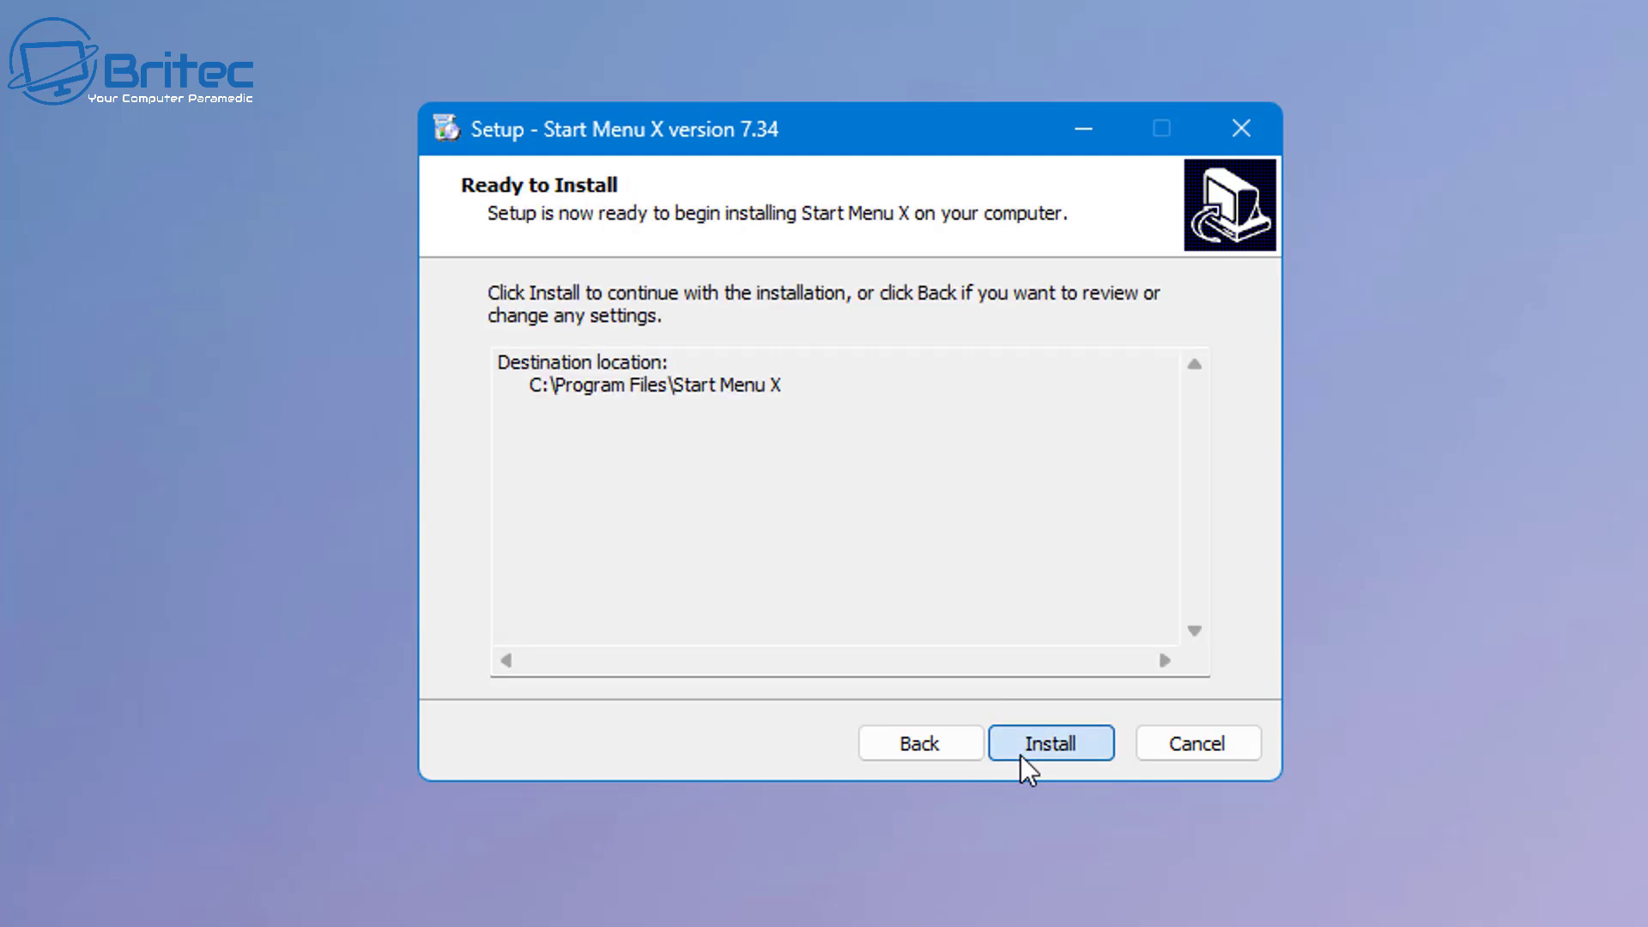
click(1023, 754)
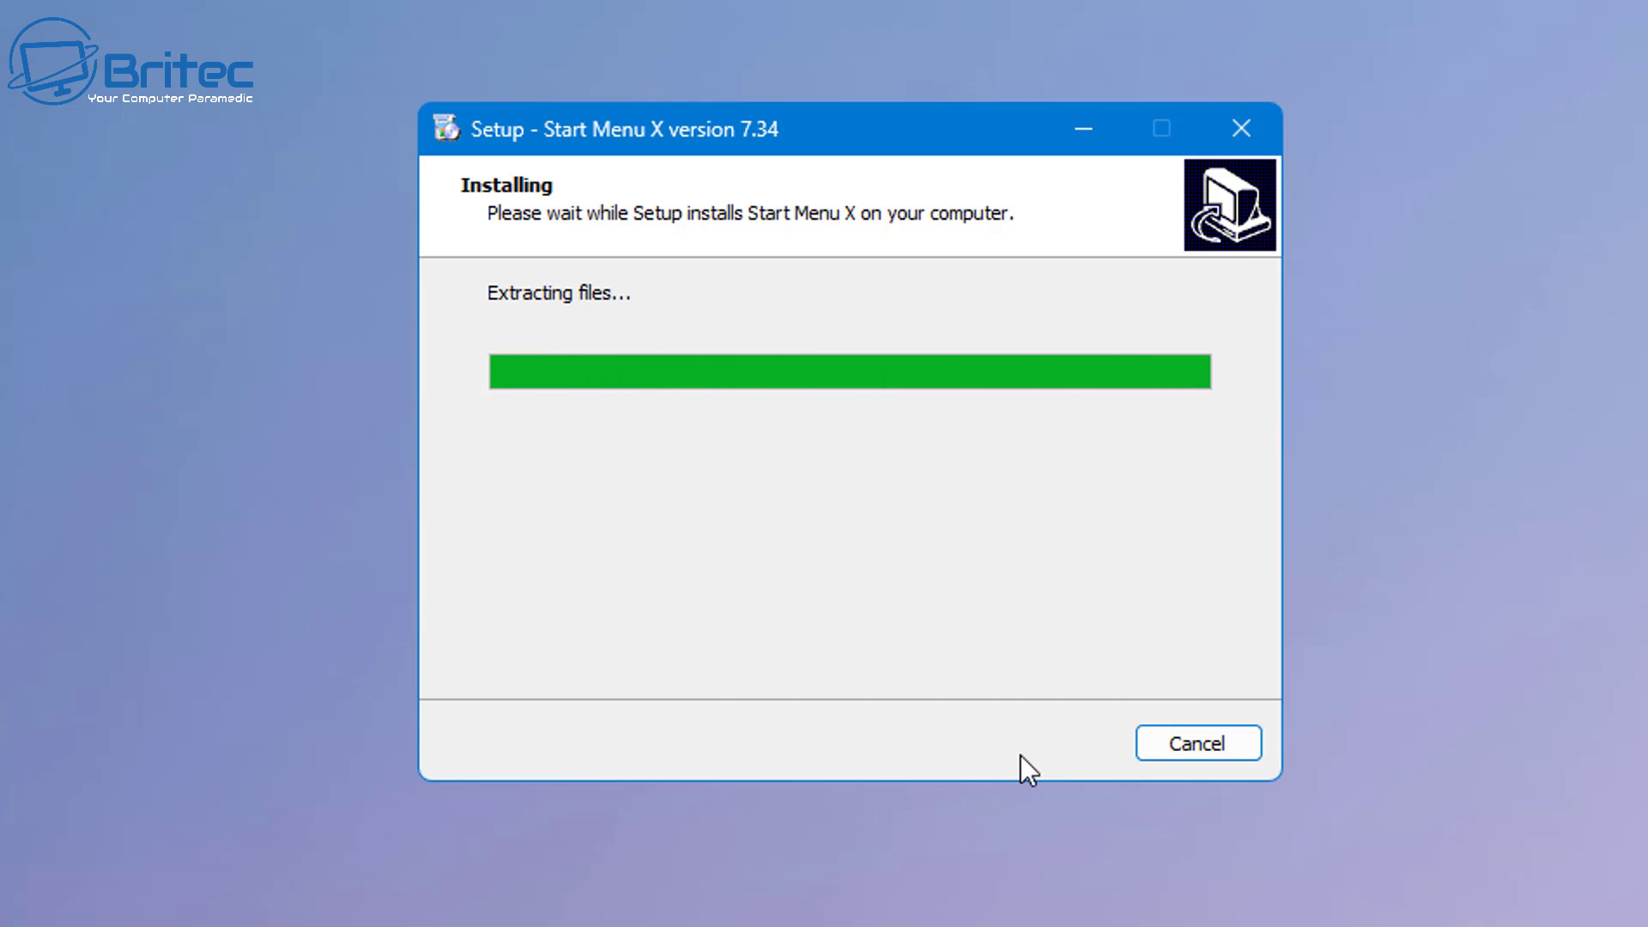
click(1069, 745)
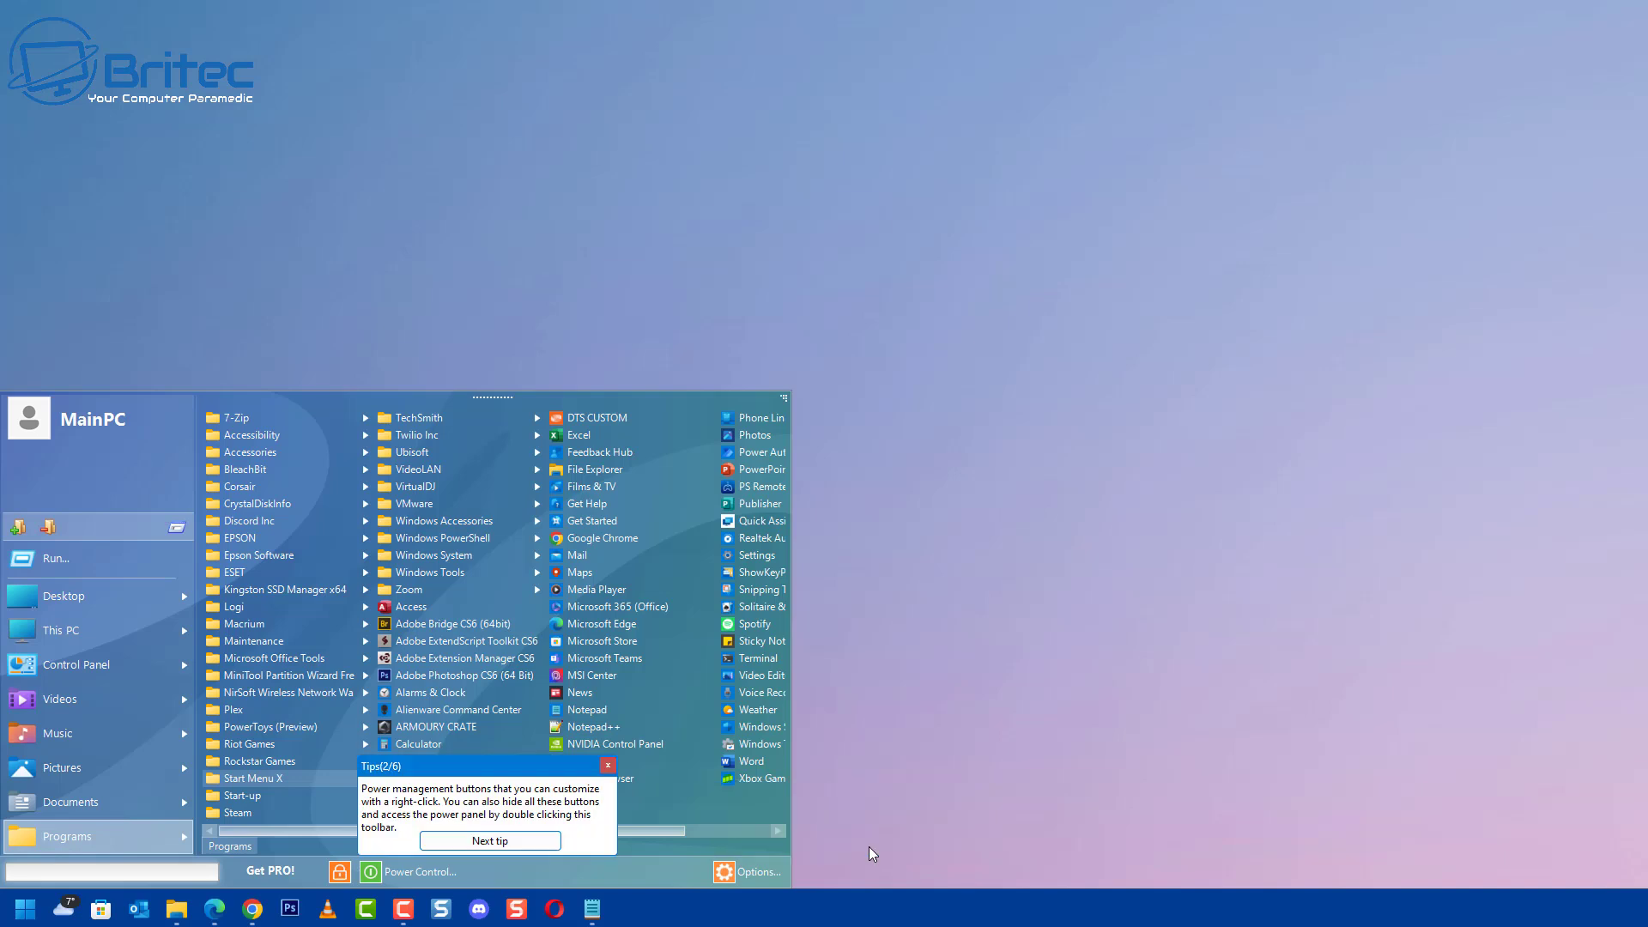
- Dismiss the tips popup, peek at the Pictures folder, and reopen the new Start menu
click(502, 840)
click(115, 504)
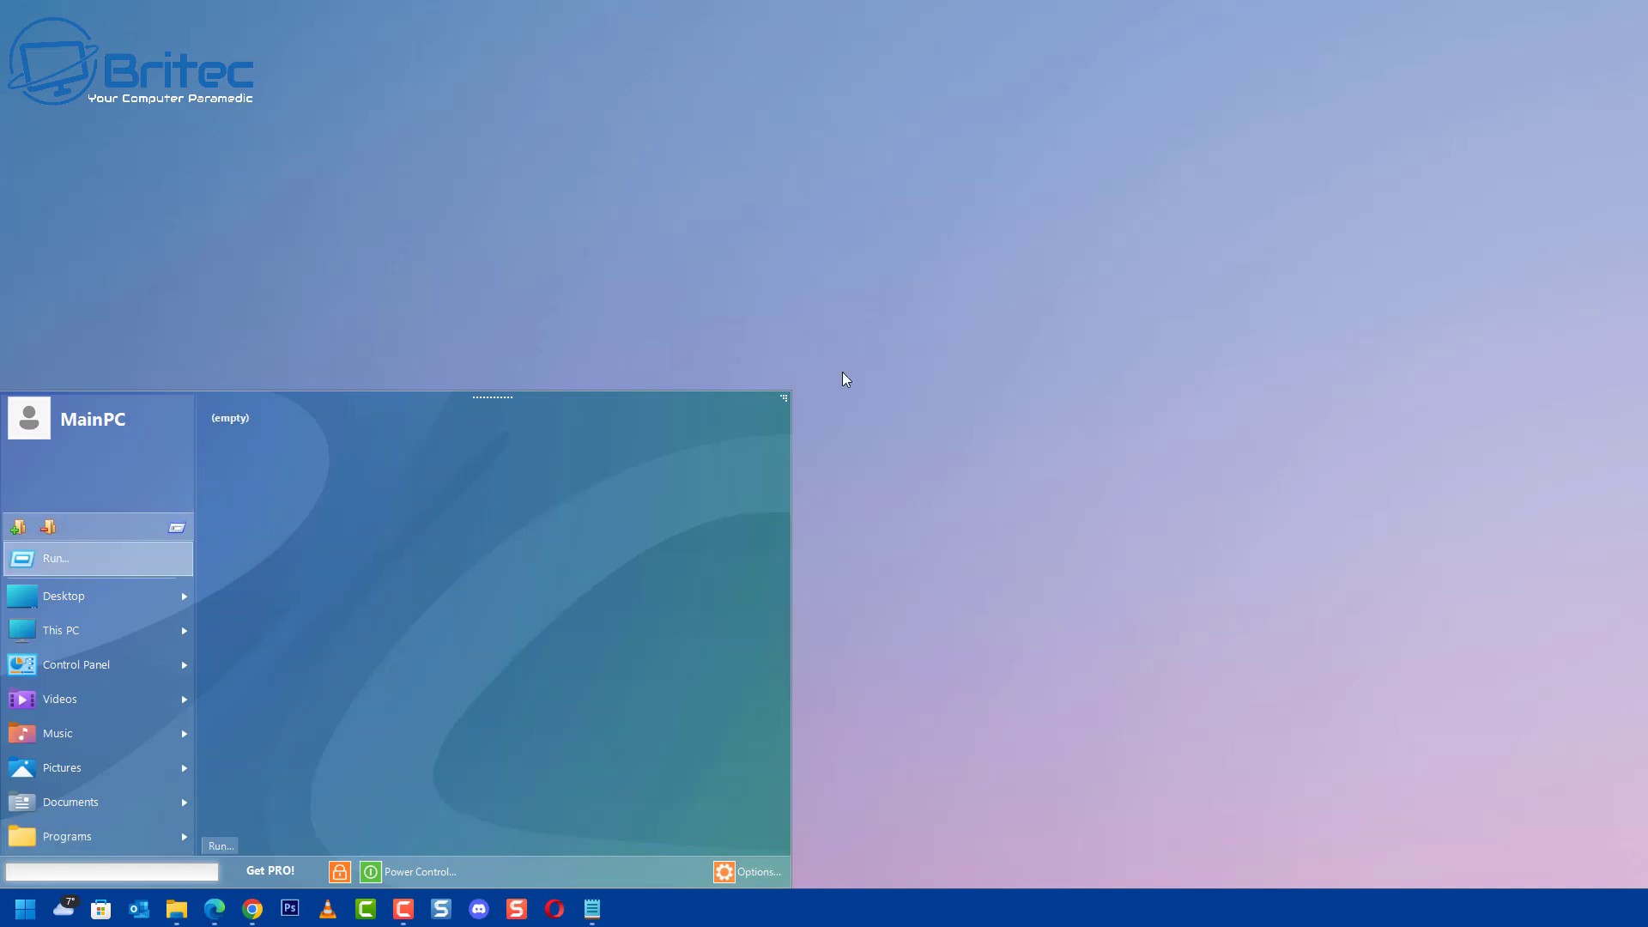
click(129, 772)
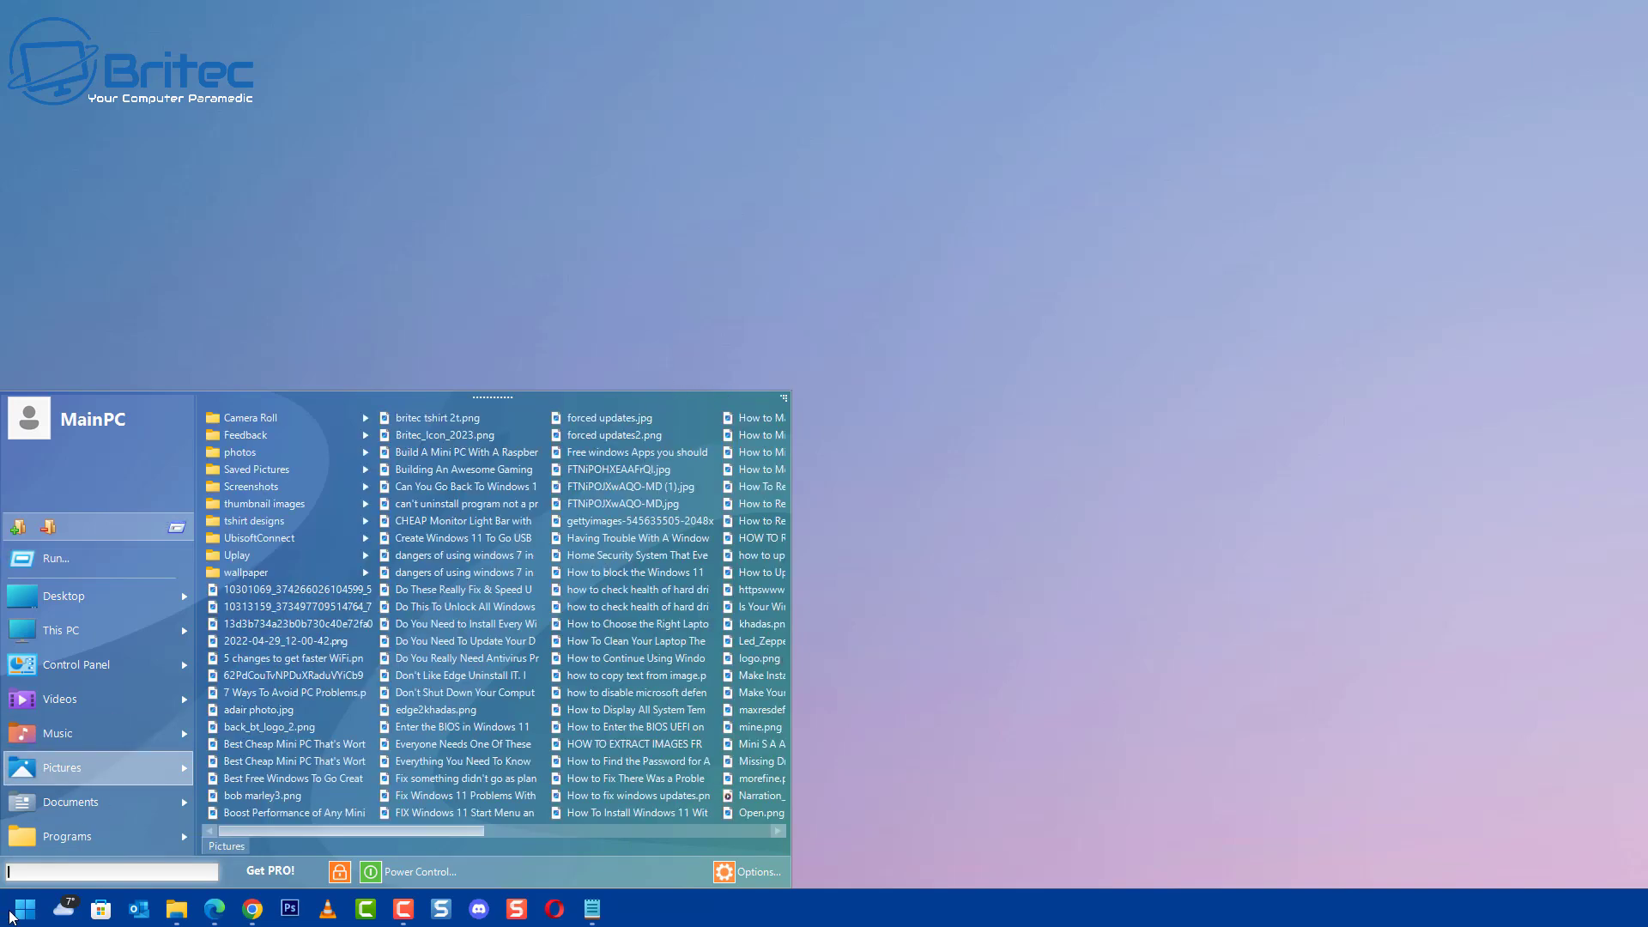
click(1059, 262)
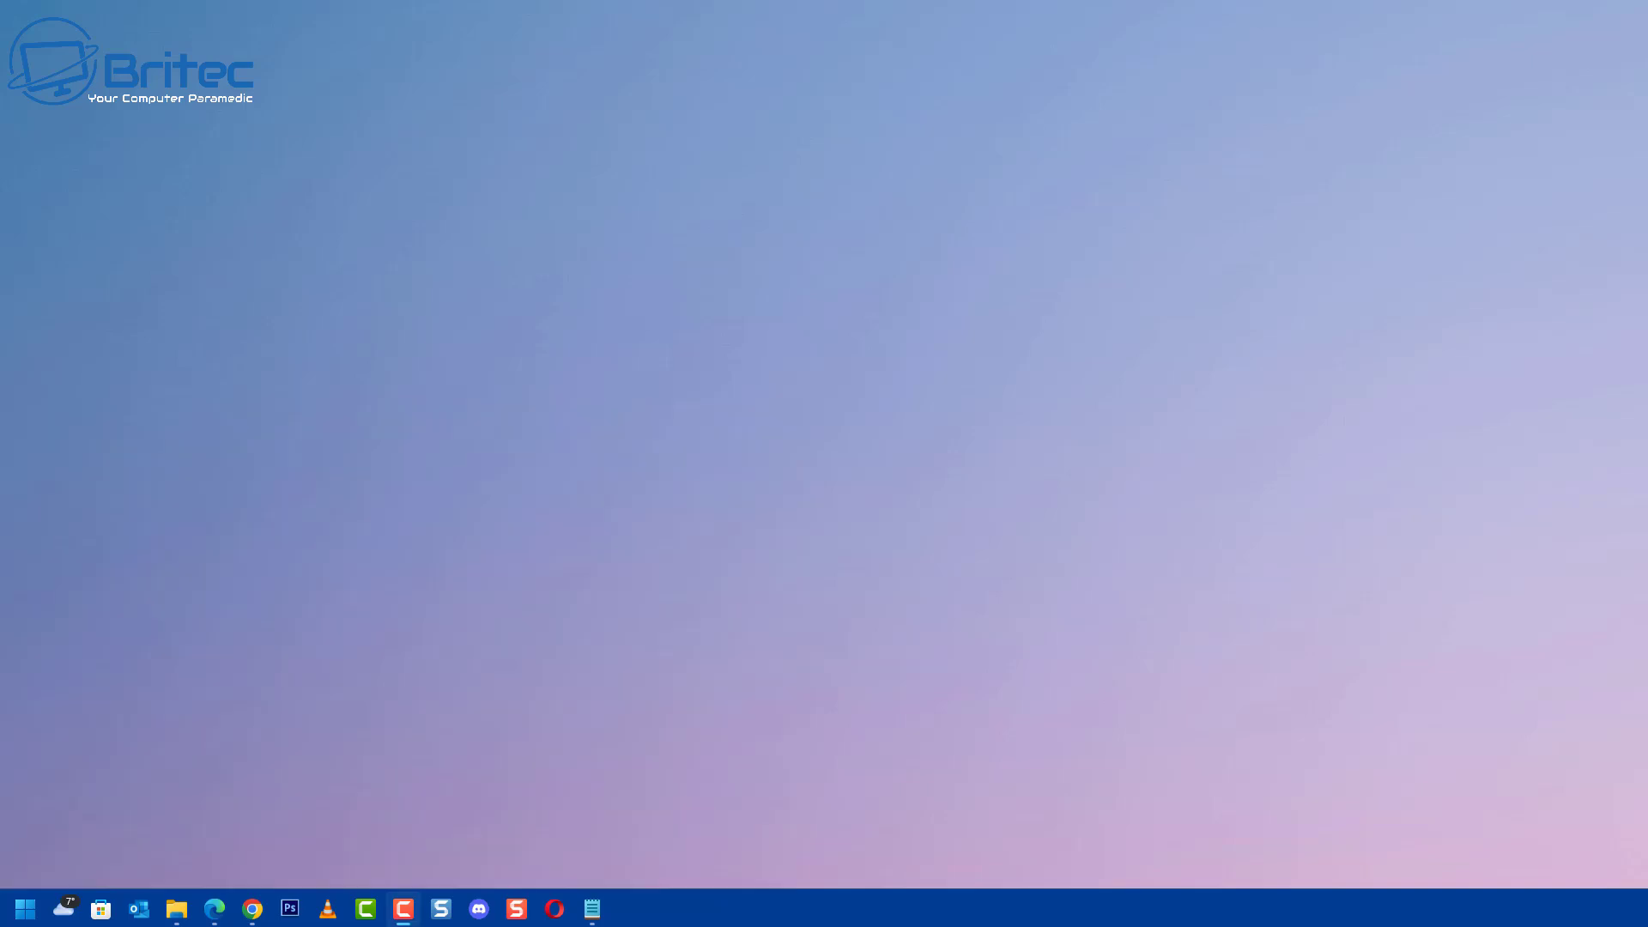
click(34, 897)
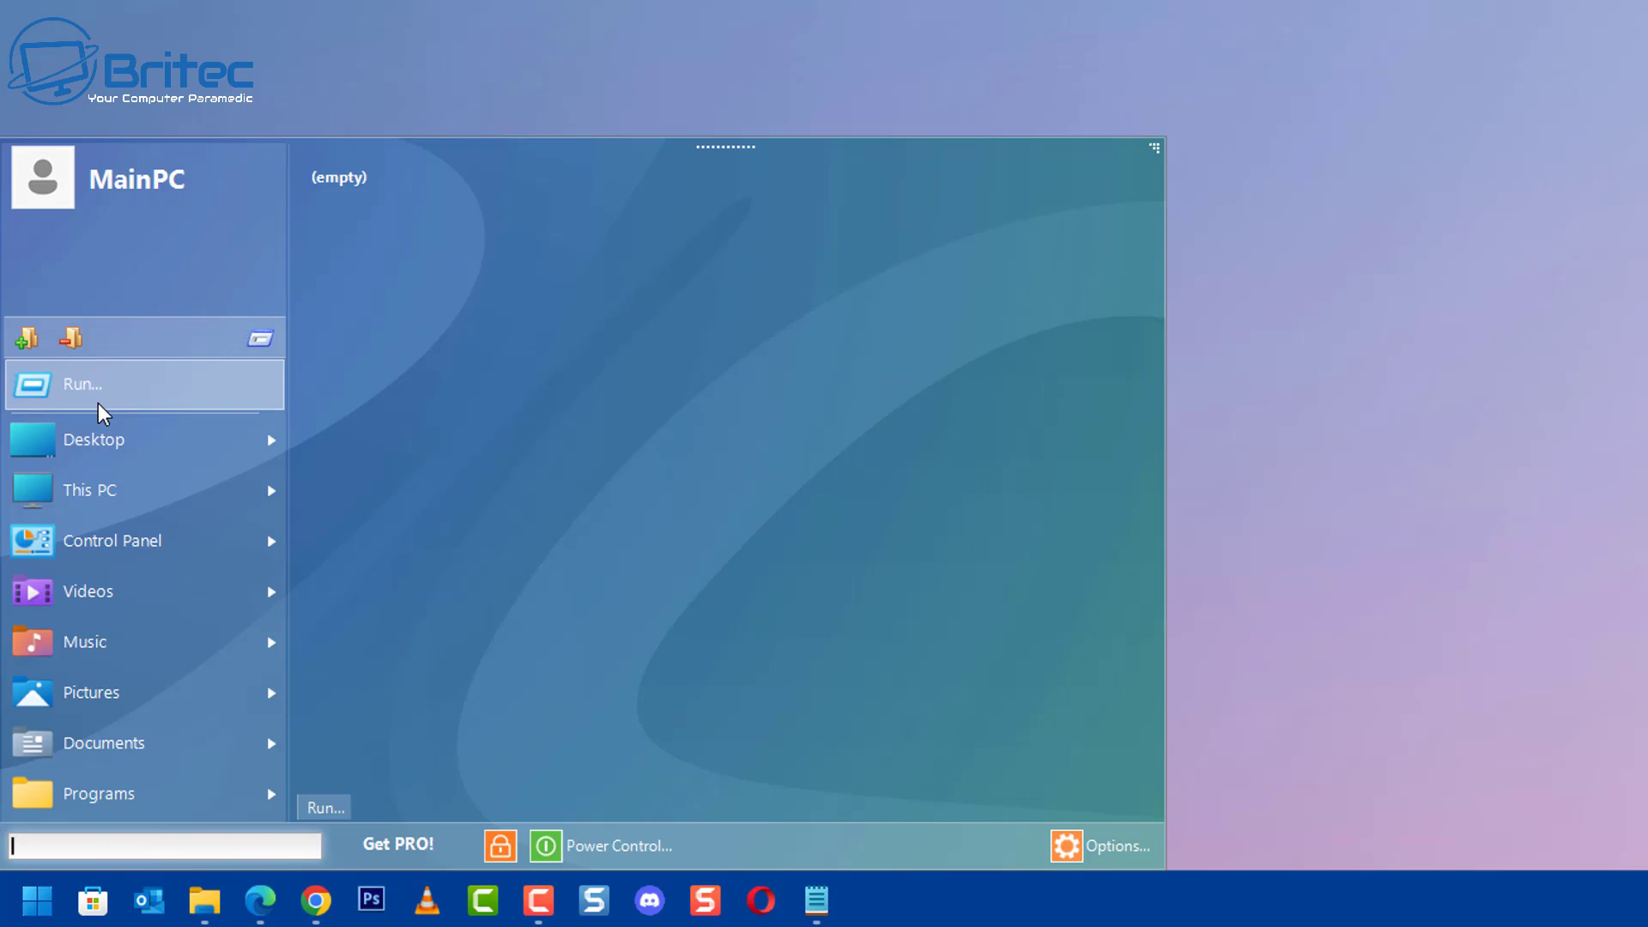
- Browse the Desktop, This PC, Control Panel and Programs entries, then bring up the Options gear menu
mouse_move(97, 455)
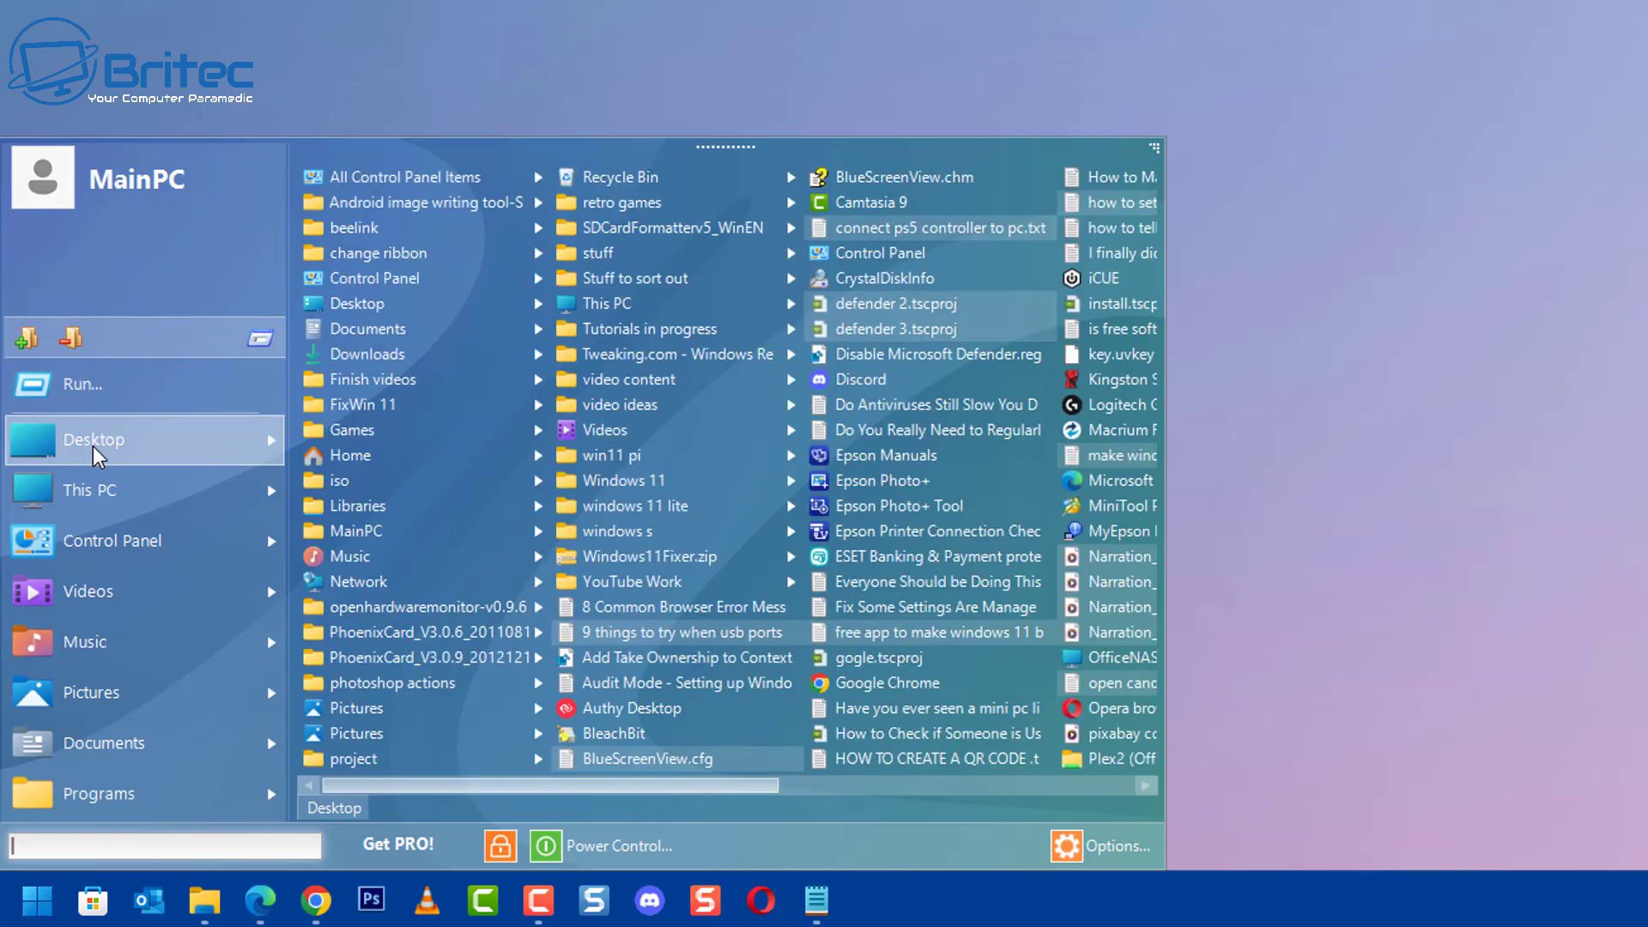
mouse_move(68, 508)
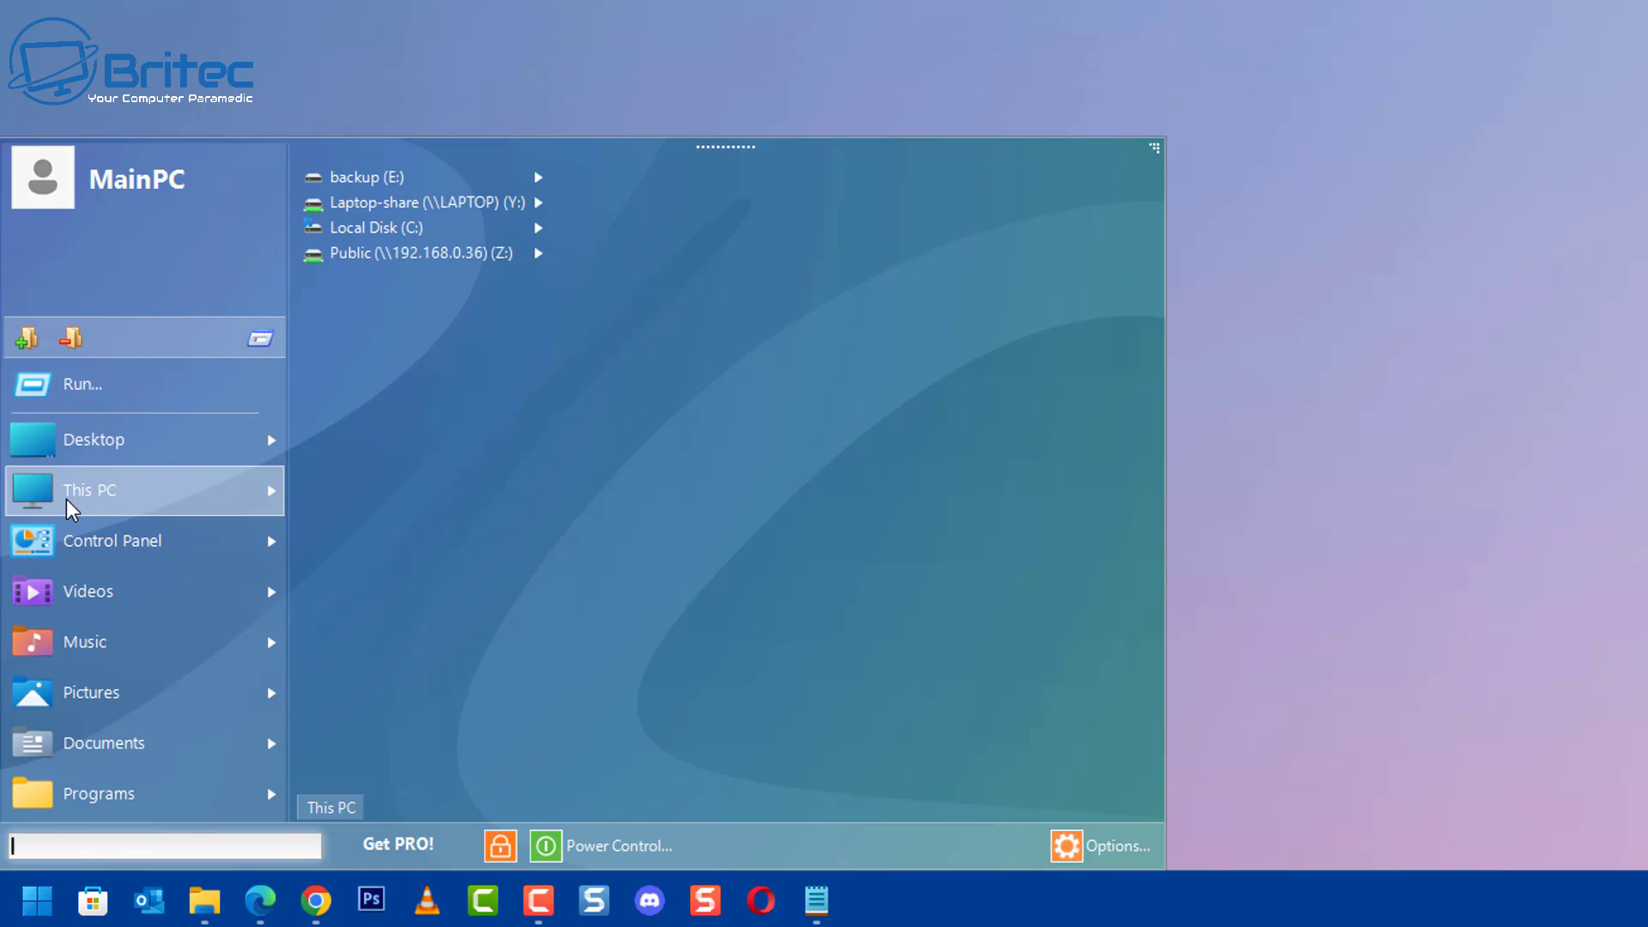
mouse_move(69, 550)
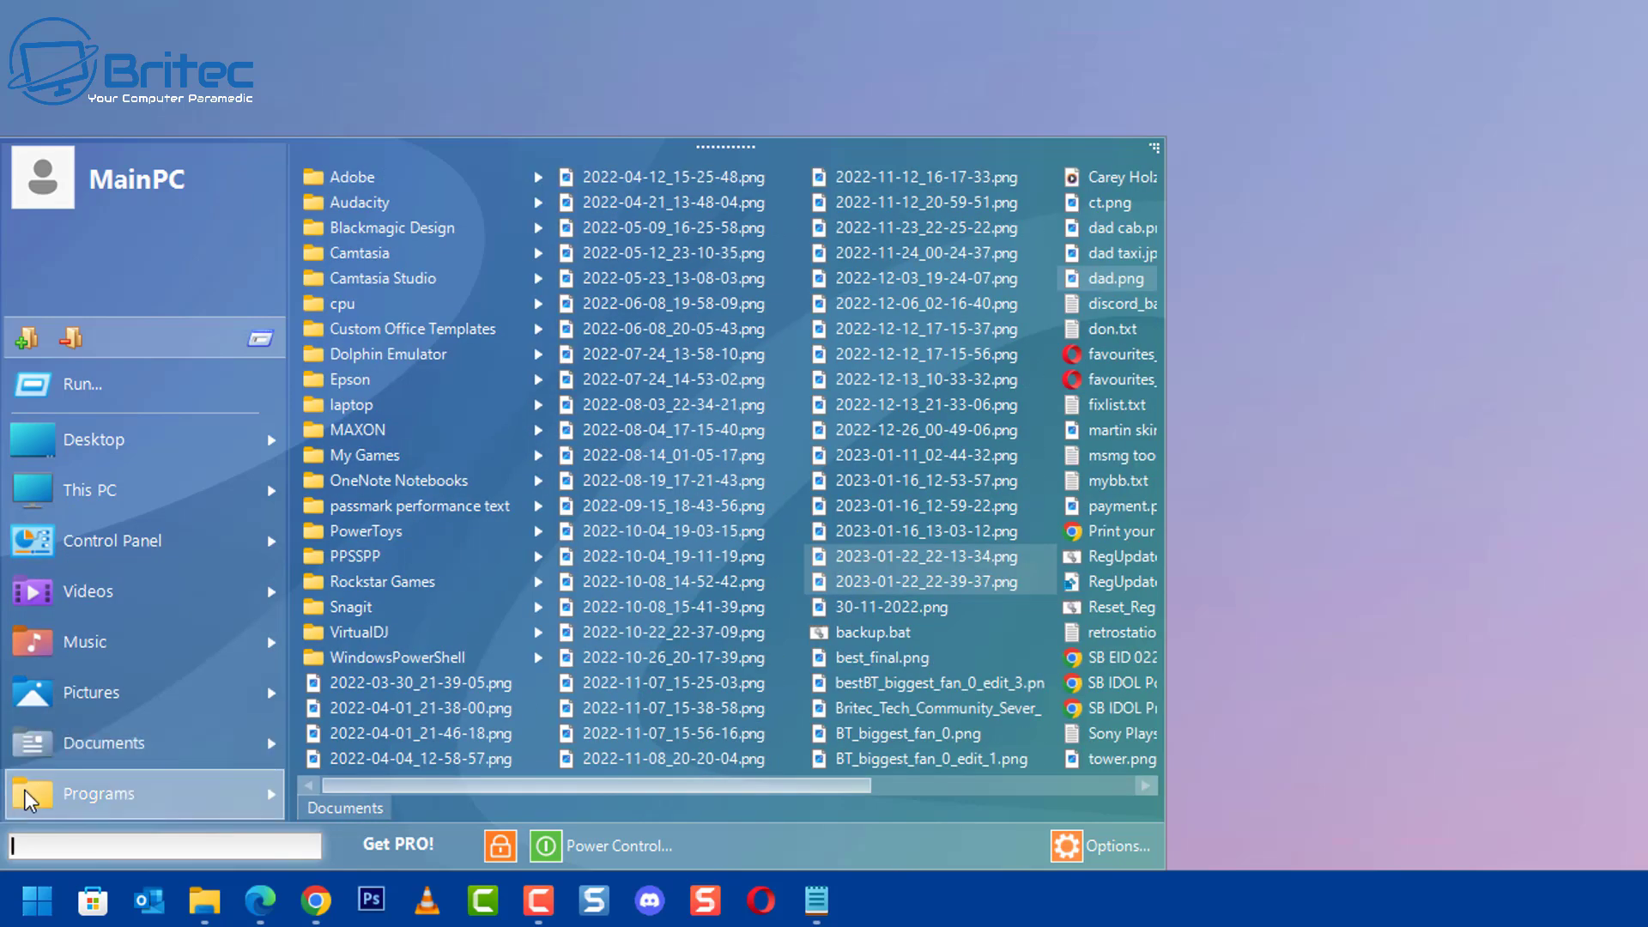
mouse_move(28, 809)
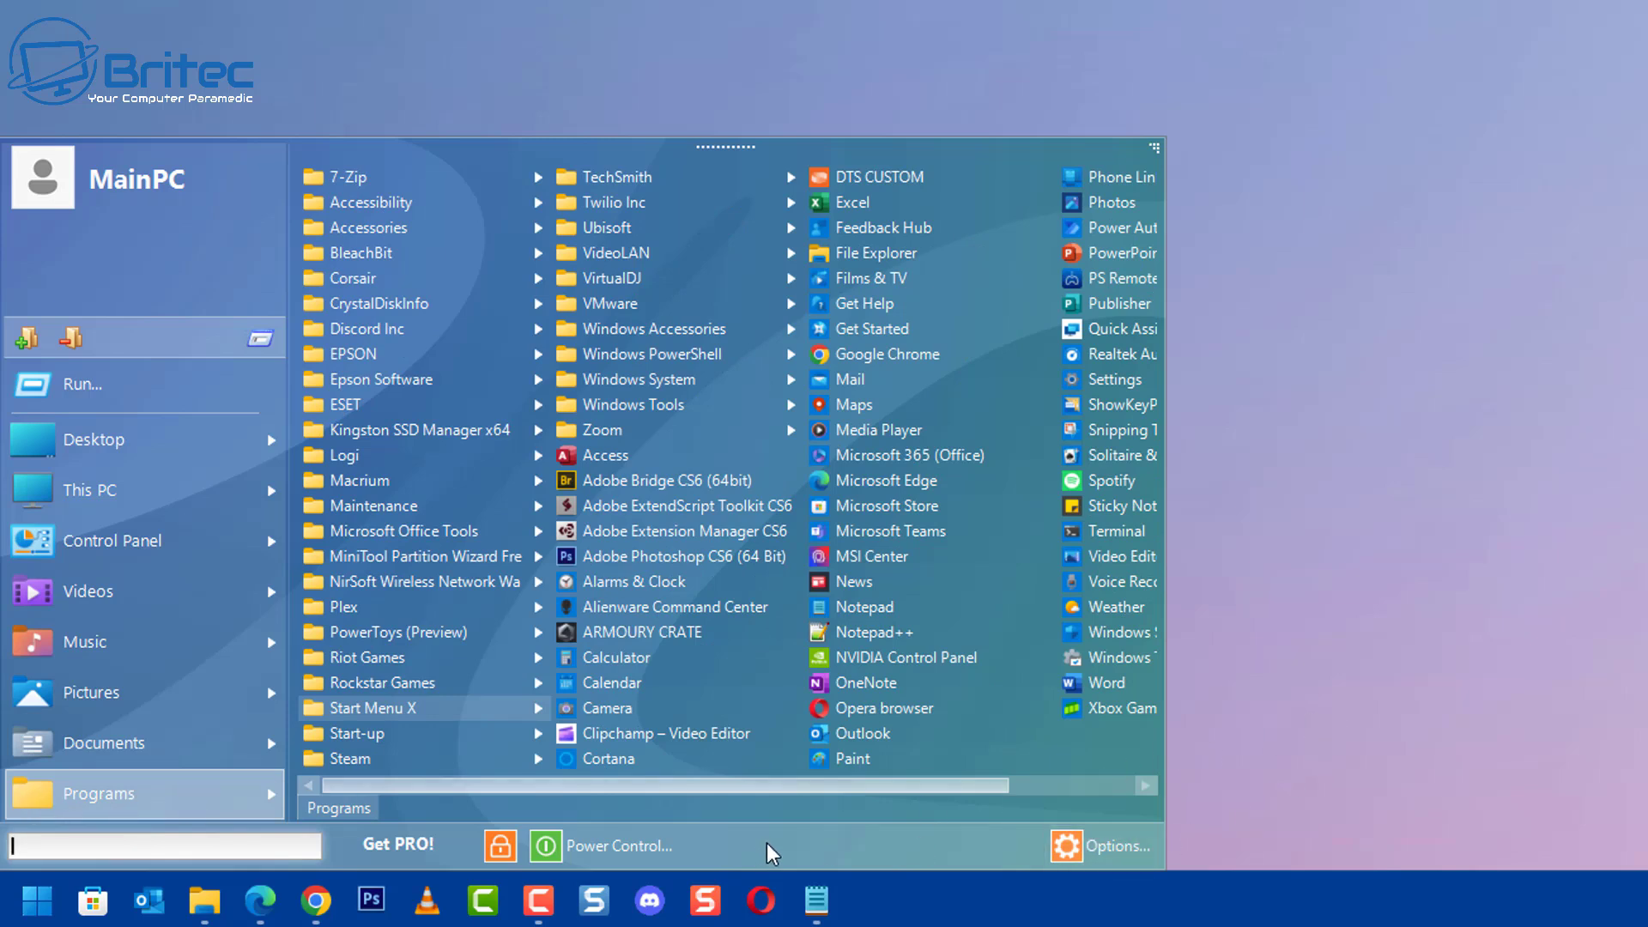
click(1116, 850)
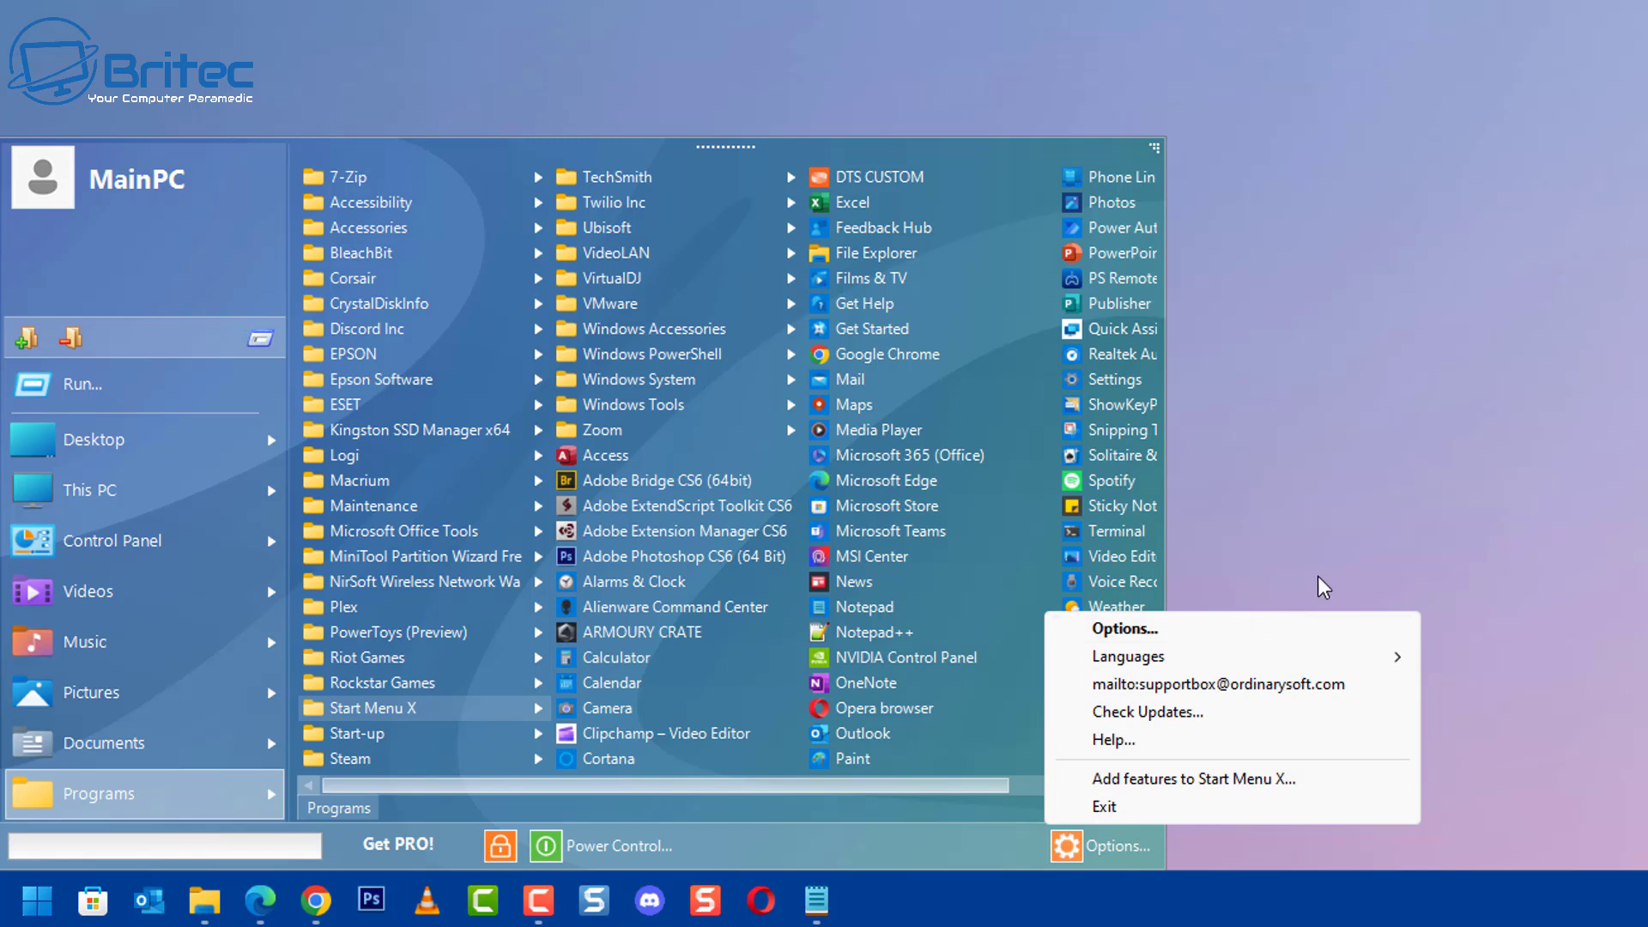
- Open Start Menu X Options and review the keyboard and system-menu opening choices, leaving them unchanged
click(1126, 629)
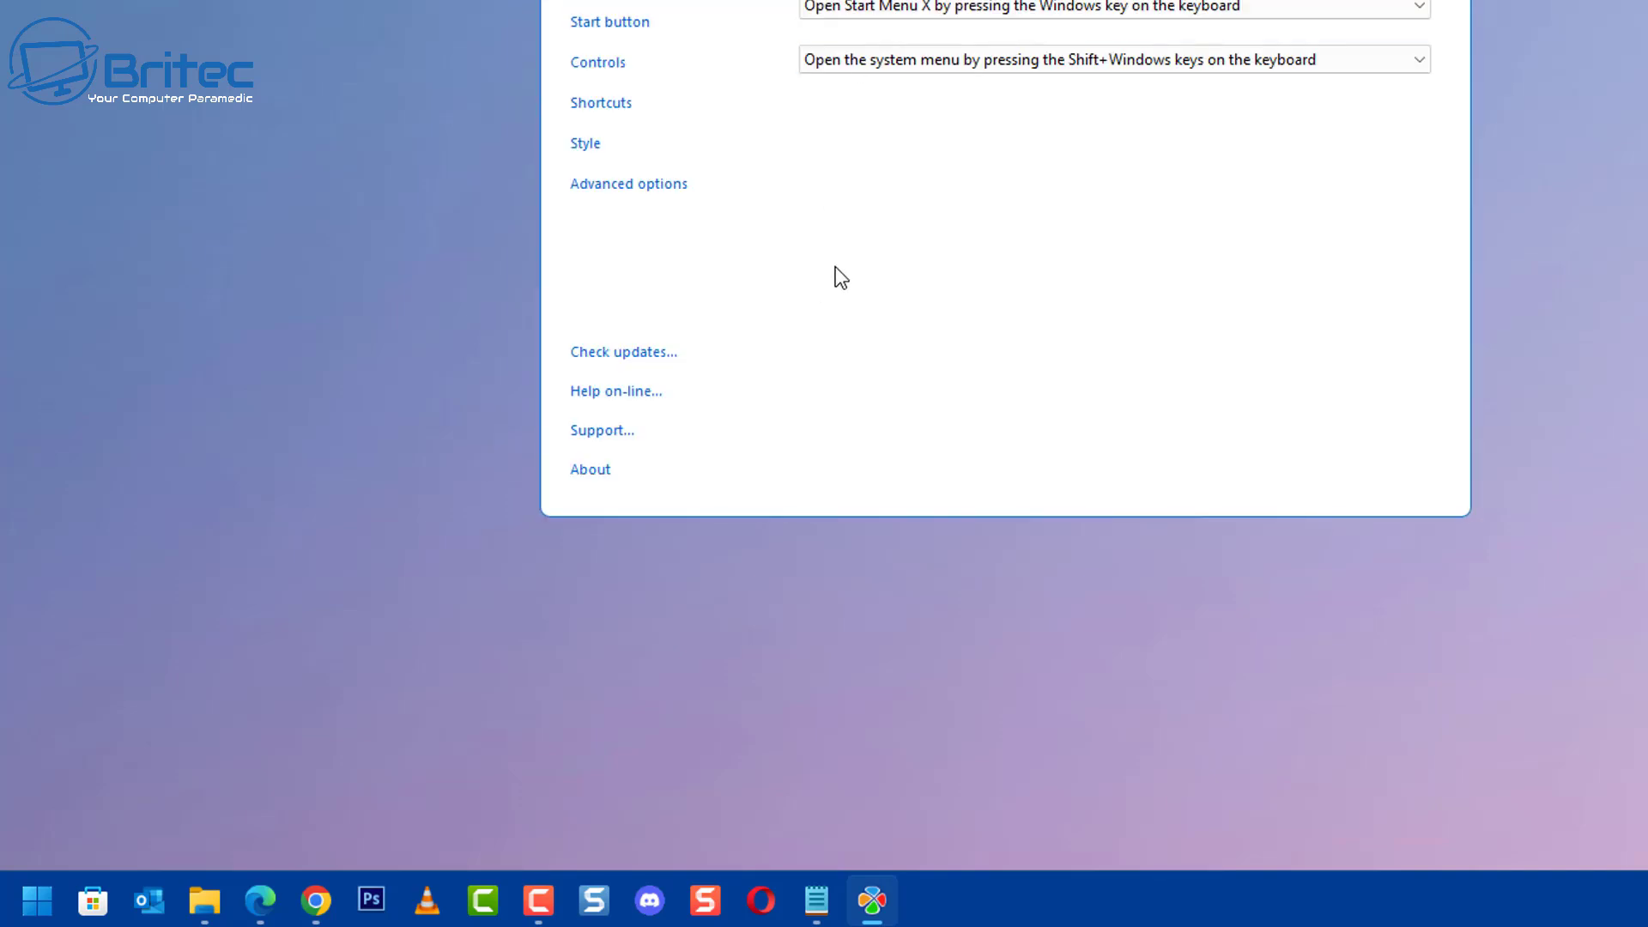
click(1246, 8)
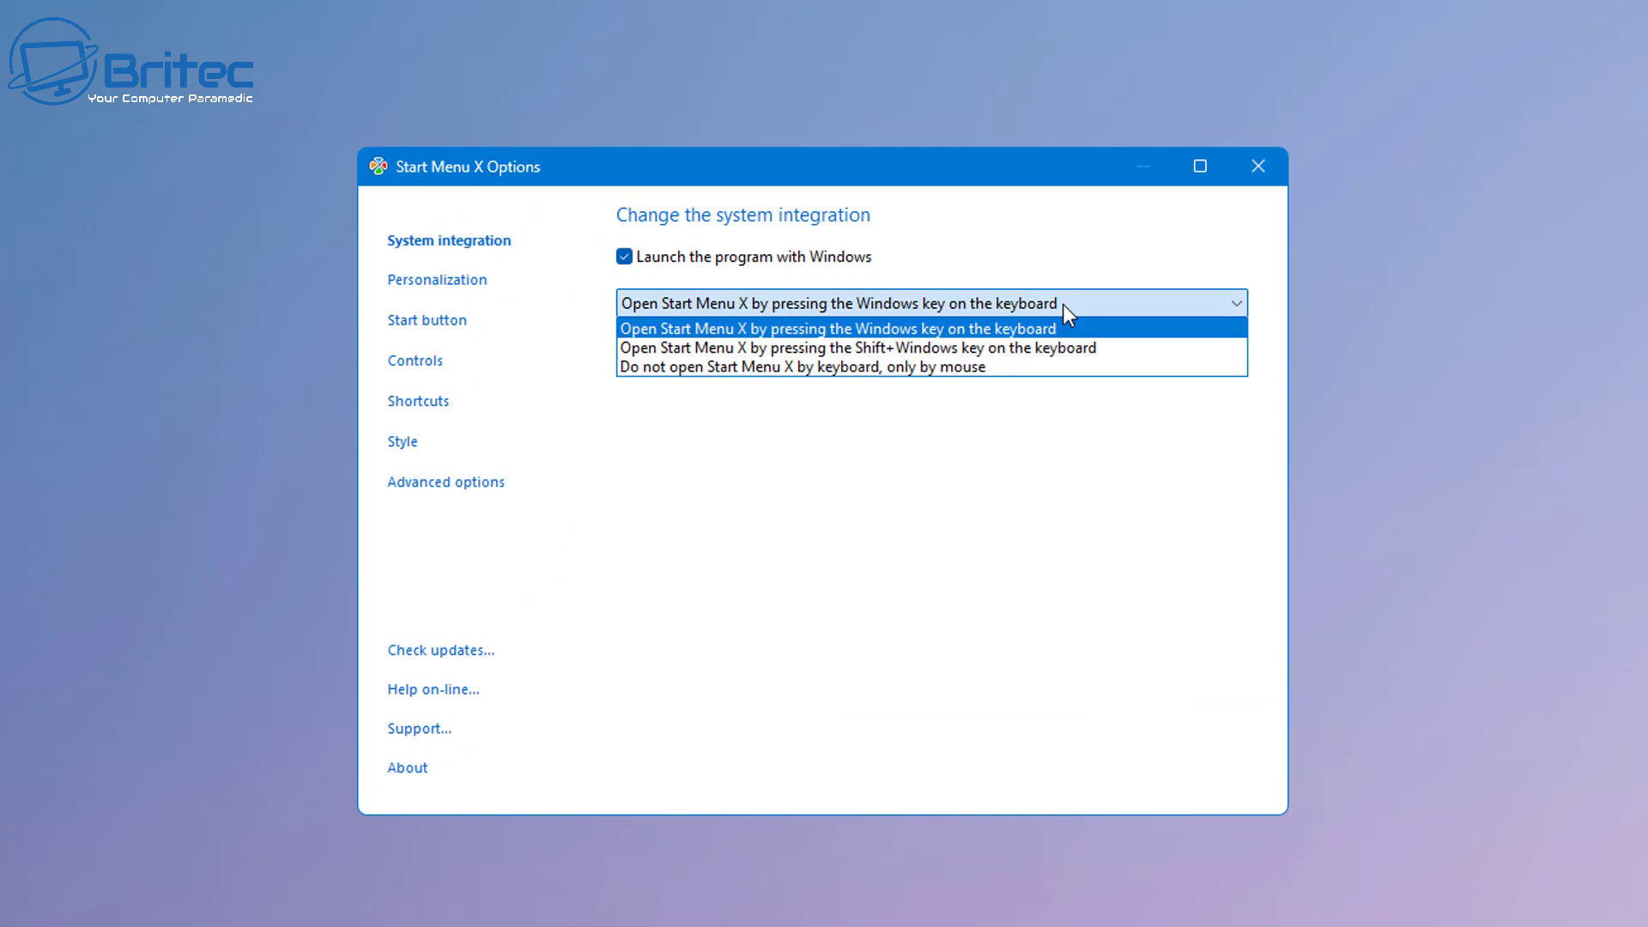
click(1062, 304)
click(930, 359)
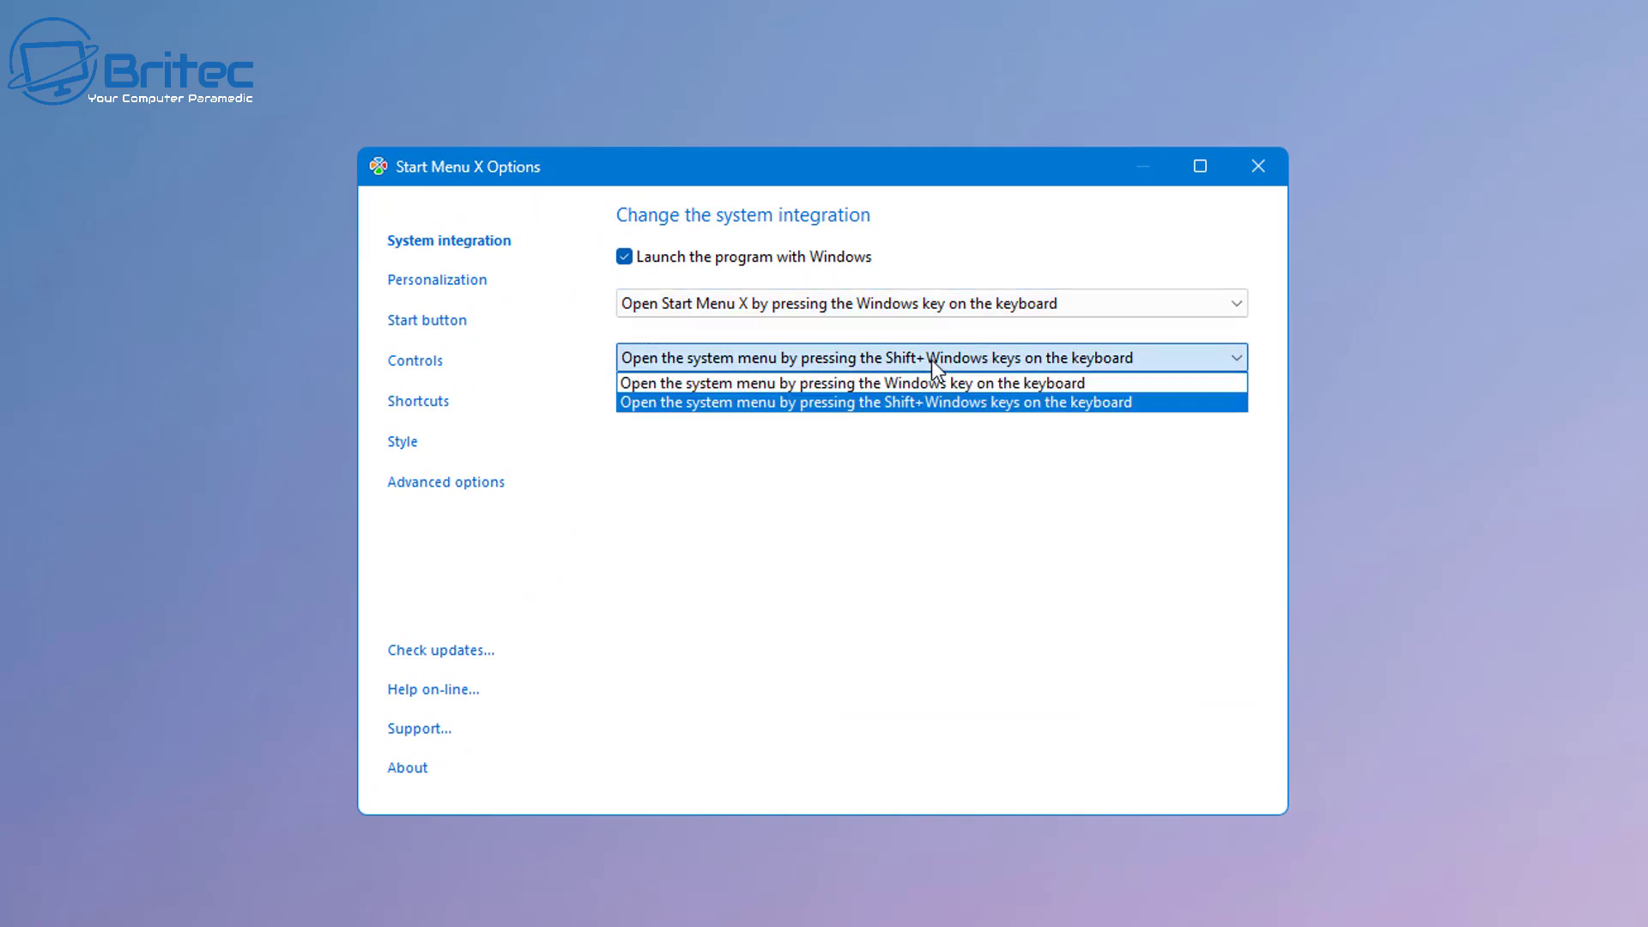
click(930, 359)
- In Personalization, try the SpaceX skins, settle on Windows 10, and raise scale to 20
click(450, 284)
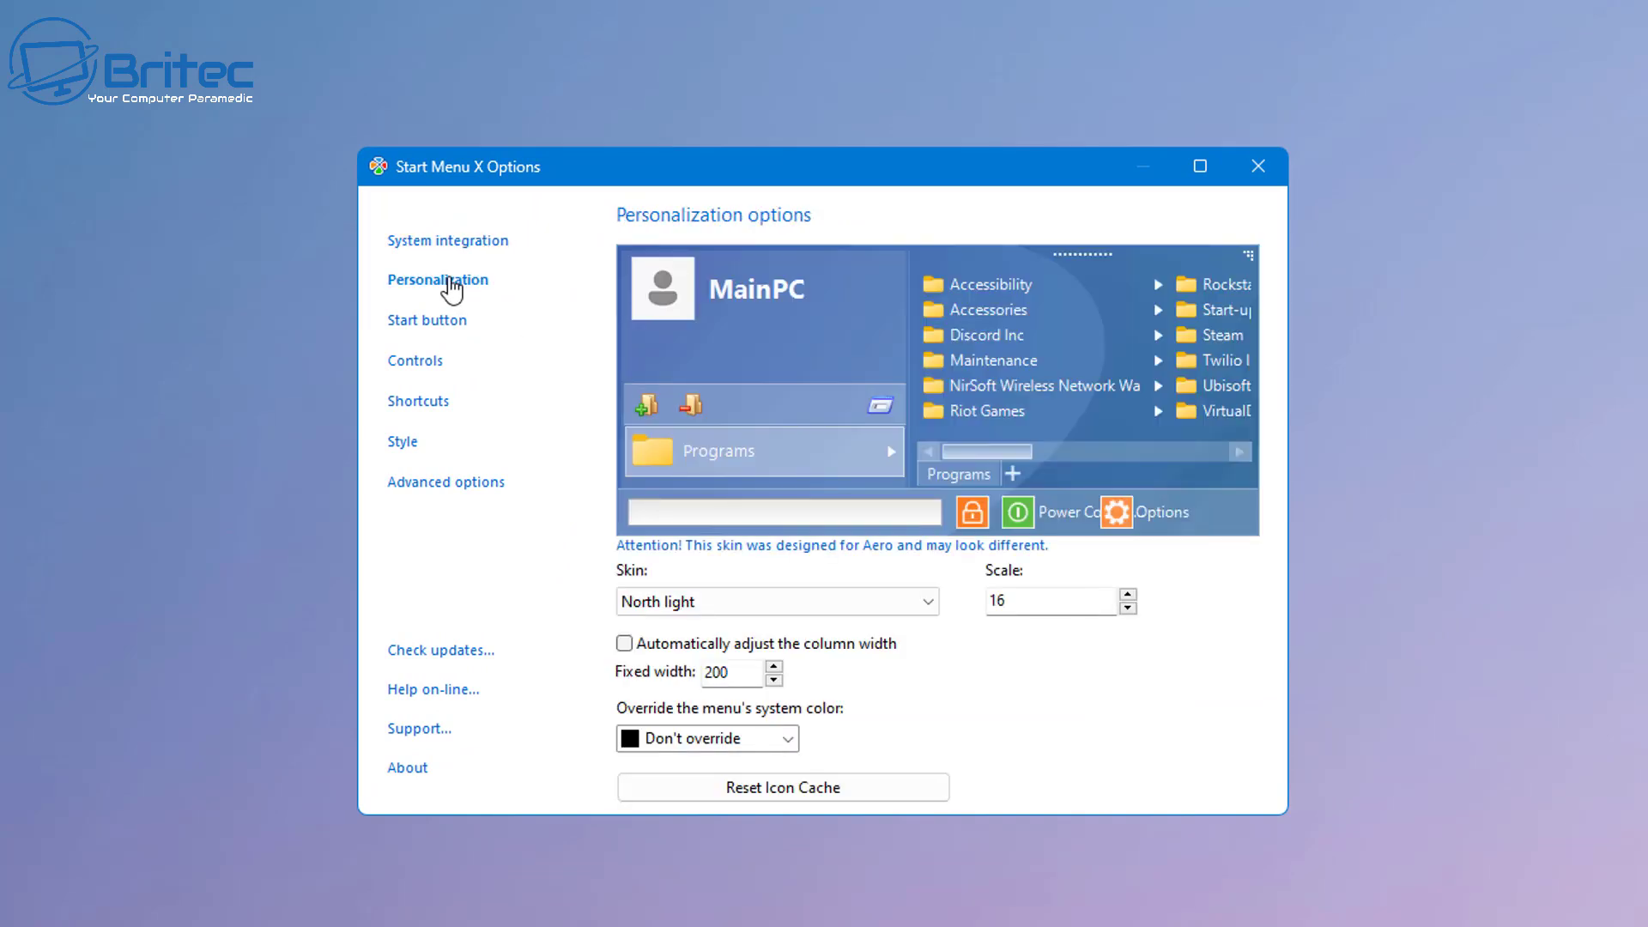
click(790, 603)
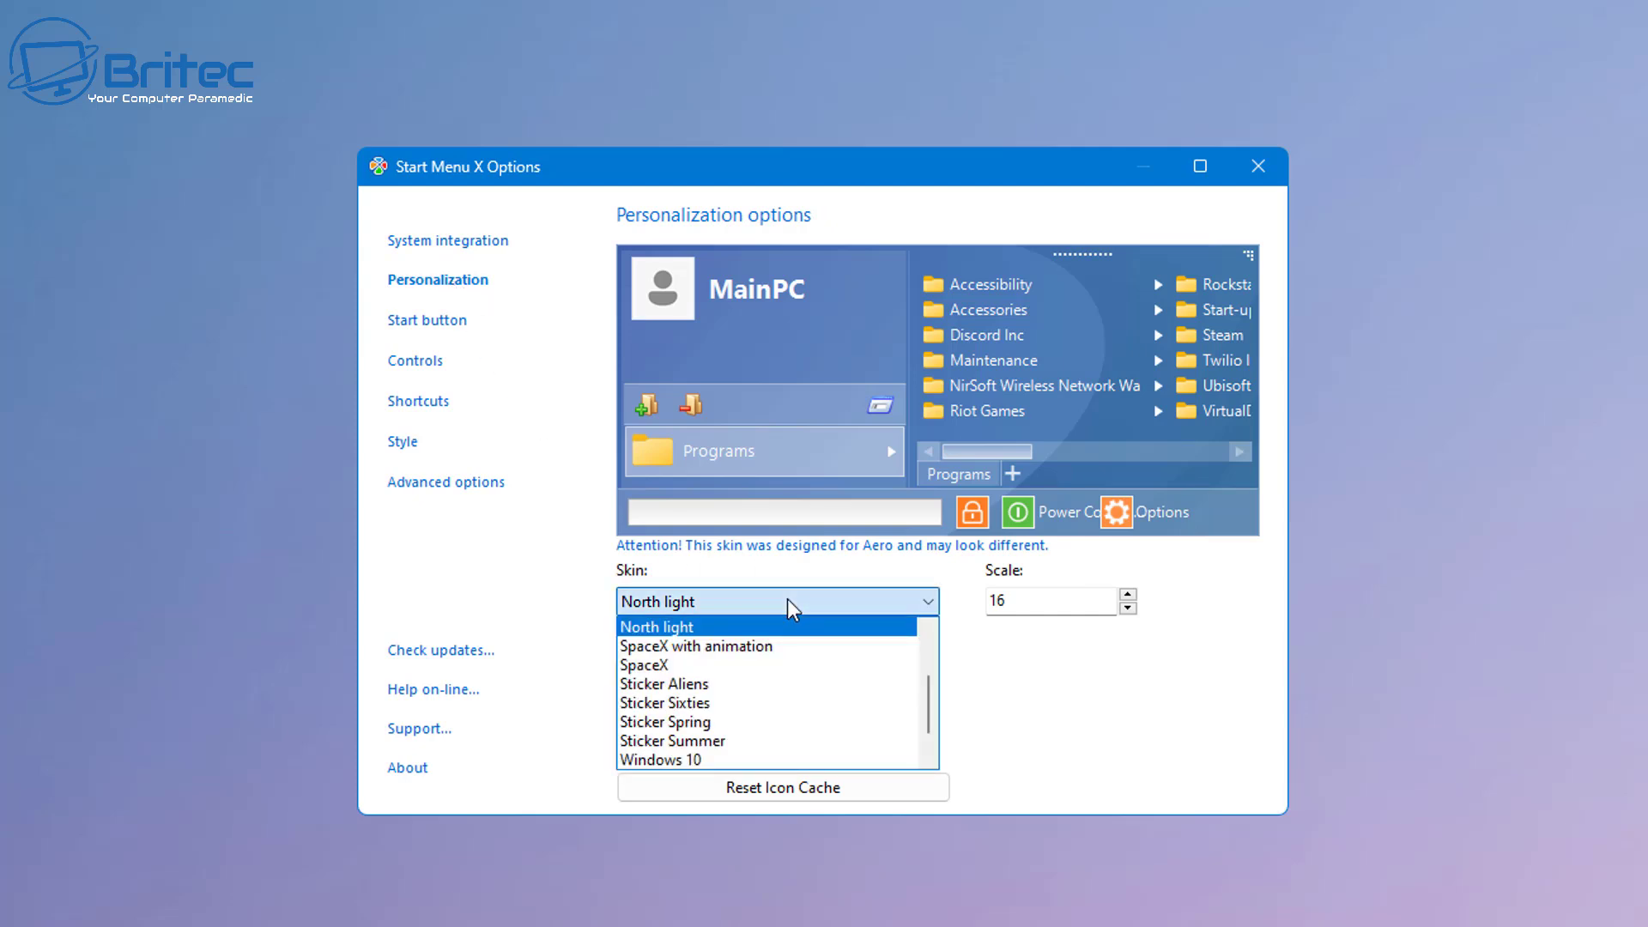
click(765, 644)
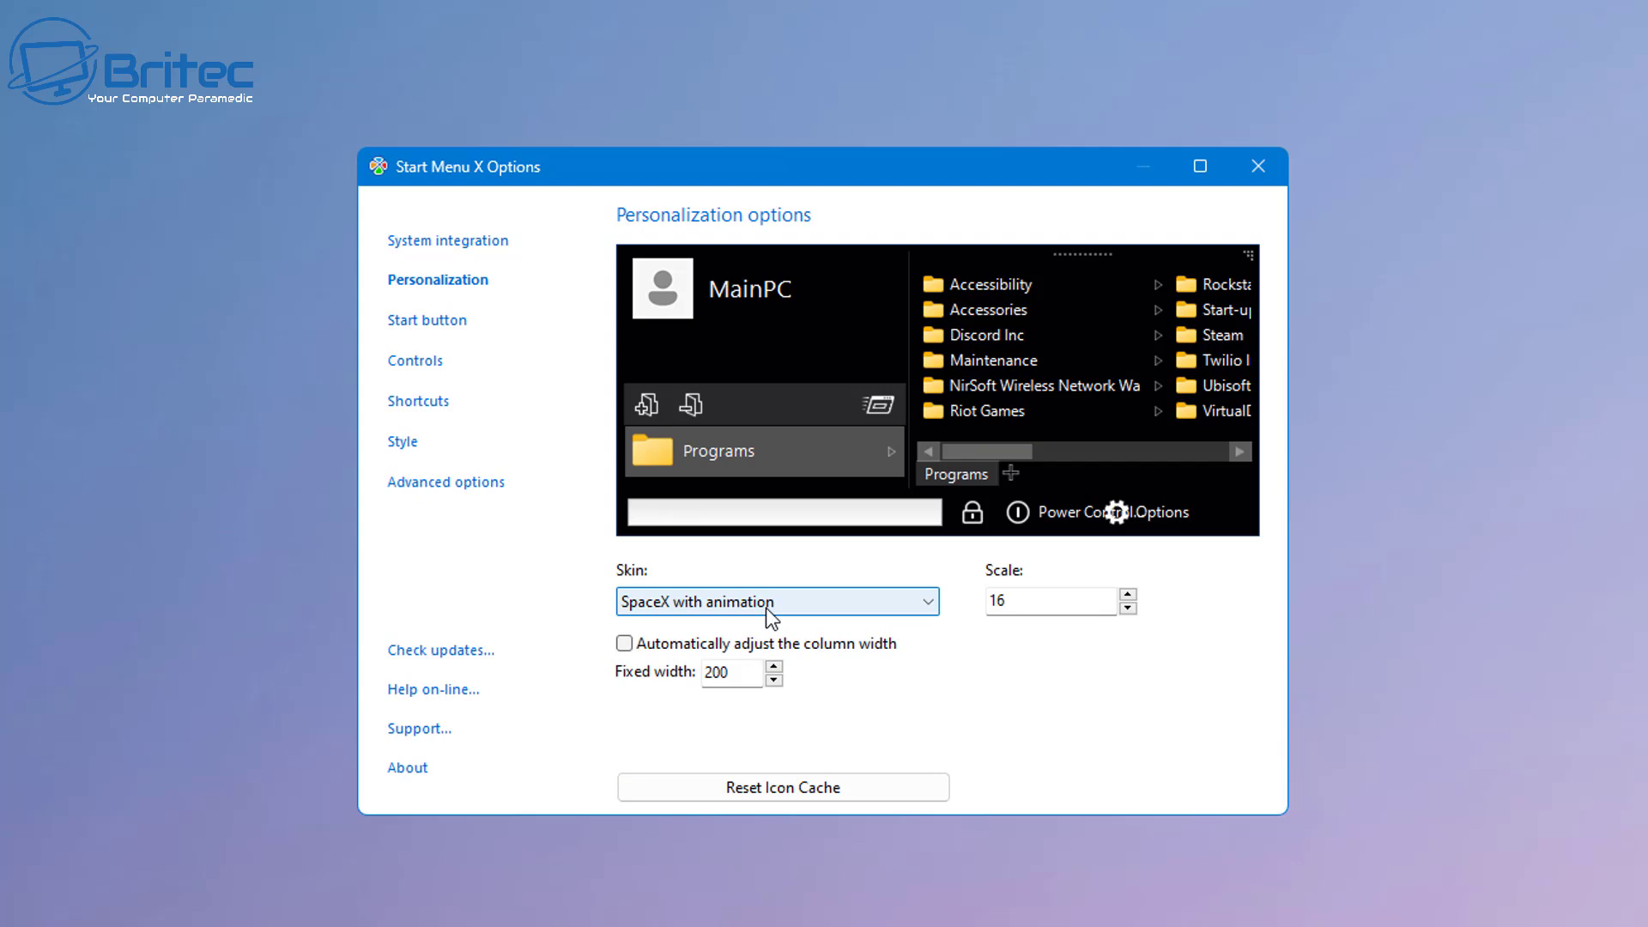
click(767, 607)
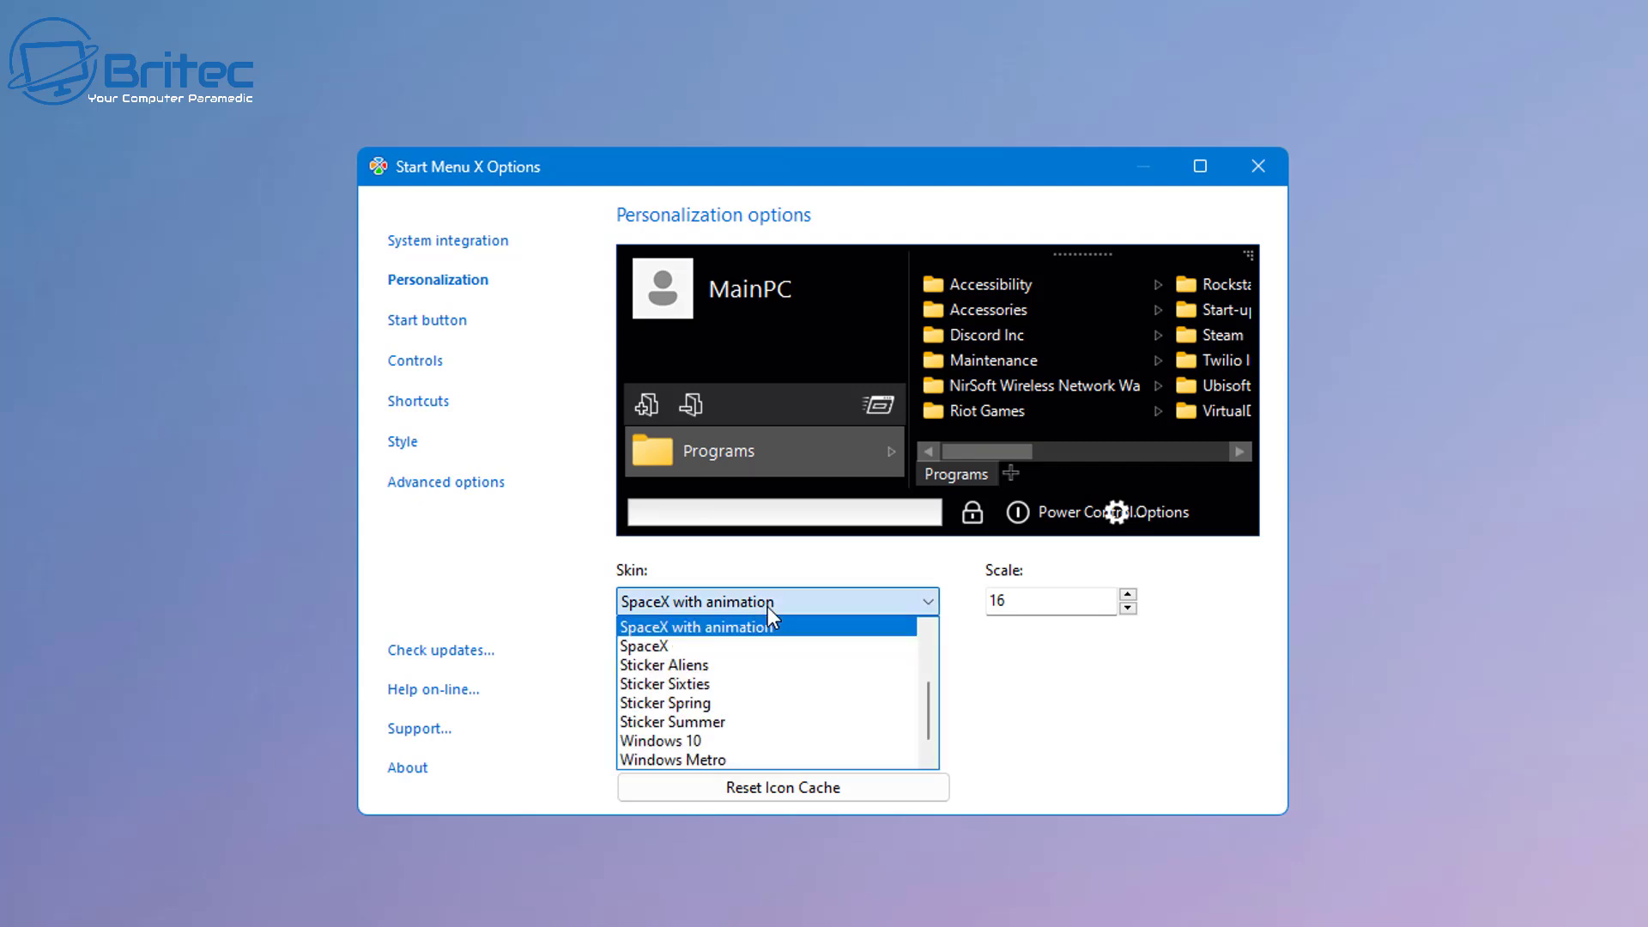
click(739, 652)
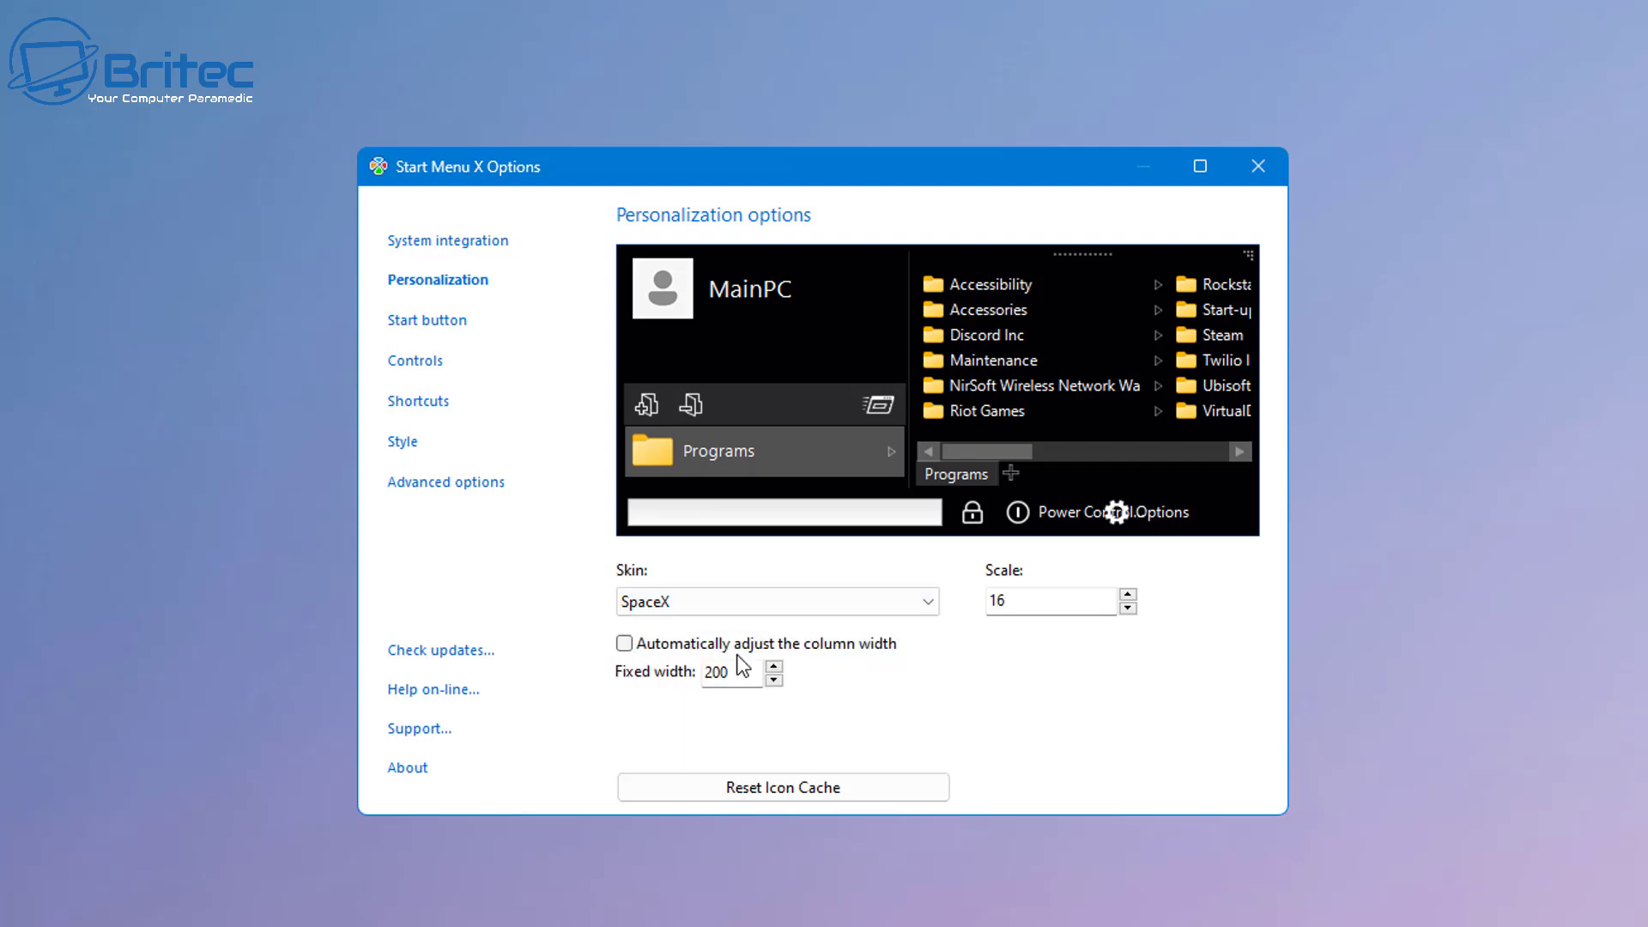
click(755, 601)
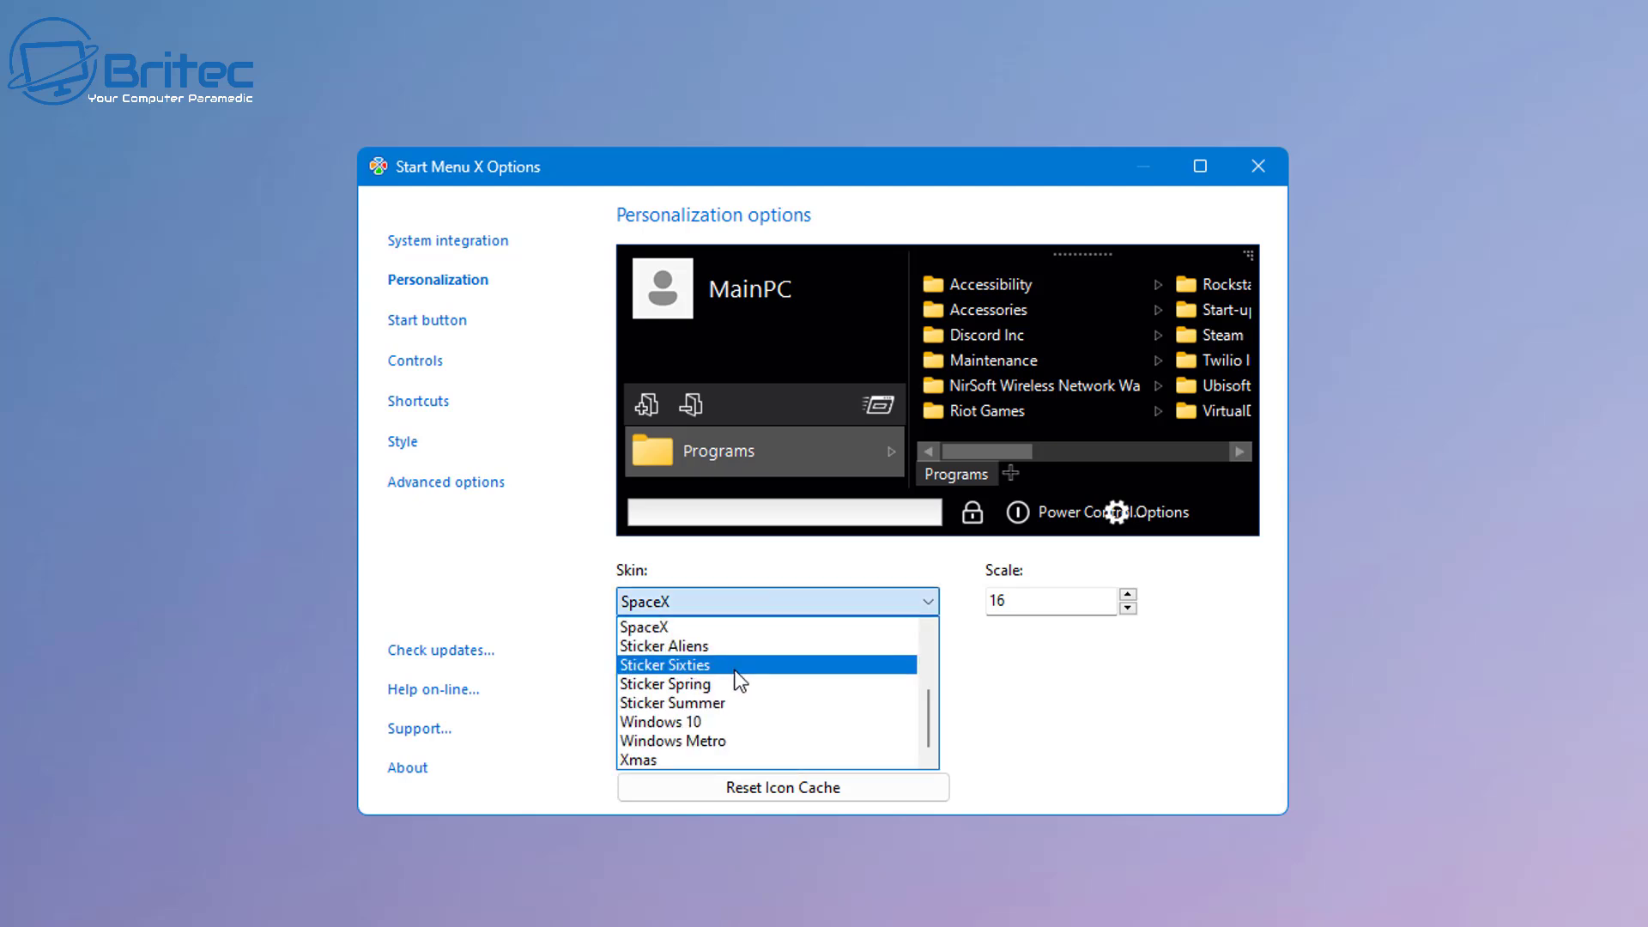
click(725, 725)
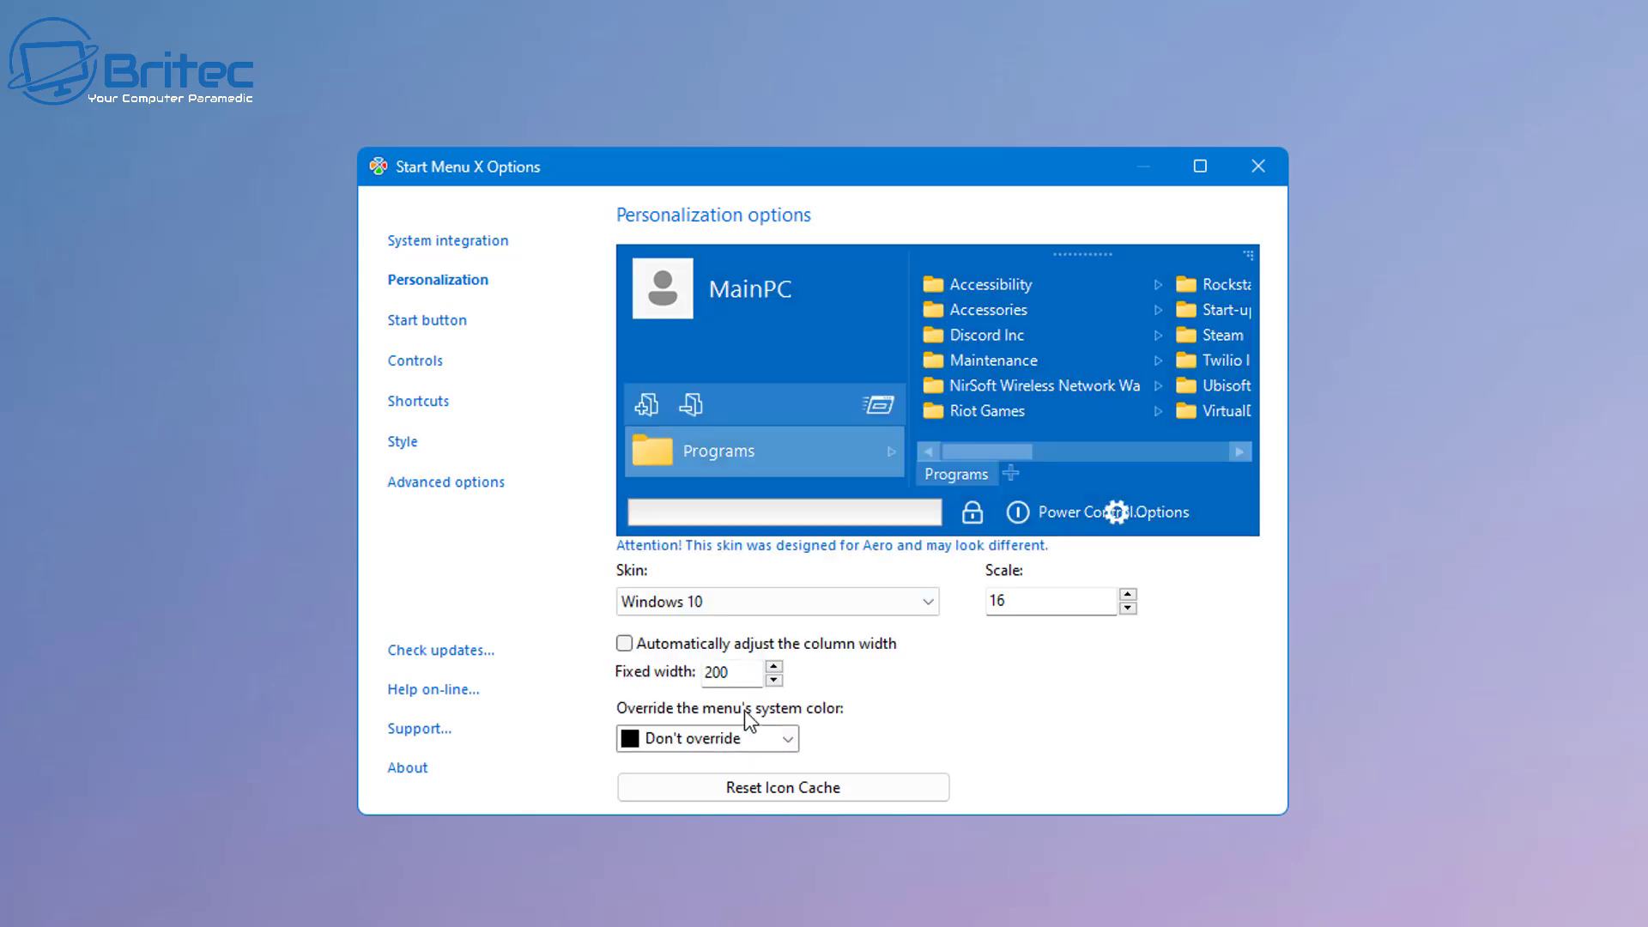
click(1128, 595)
click(1128, 595)
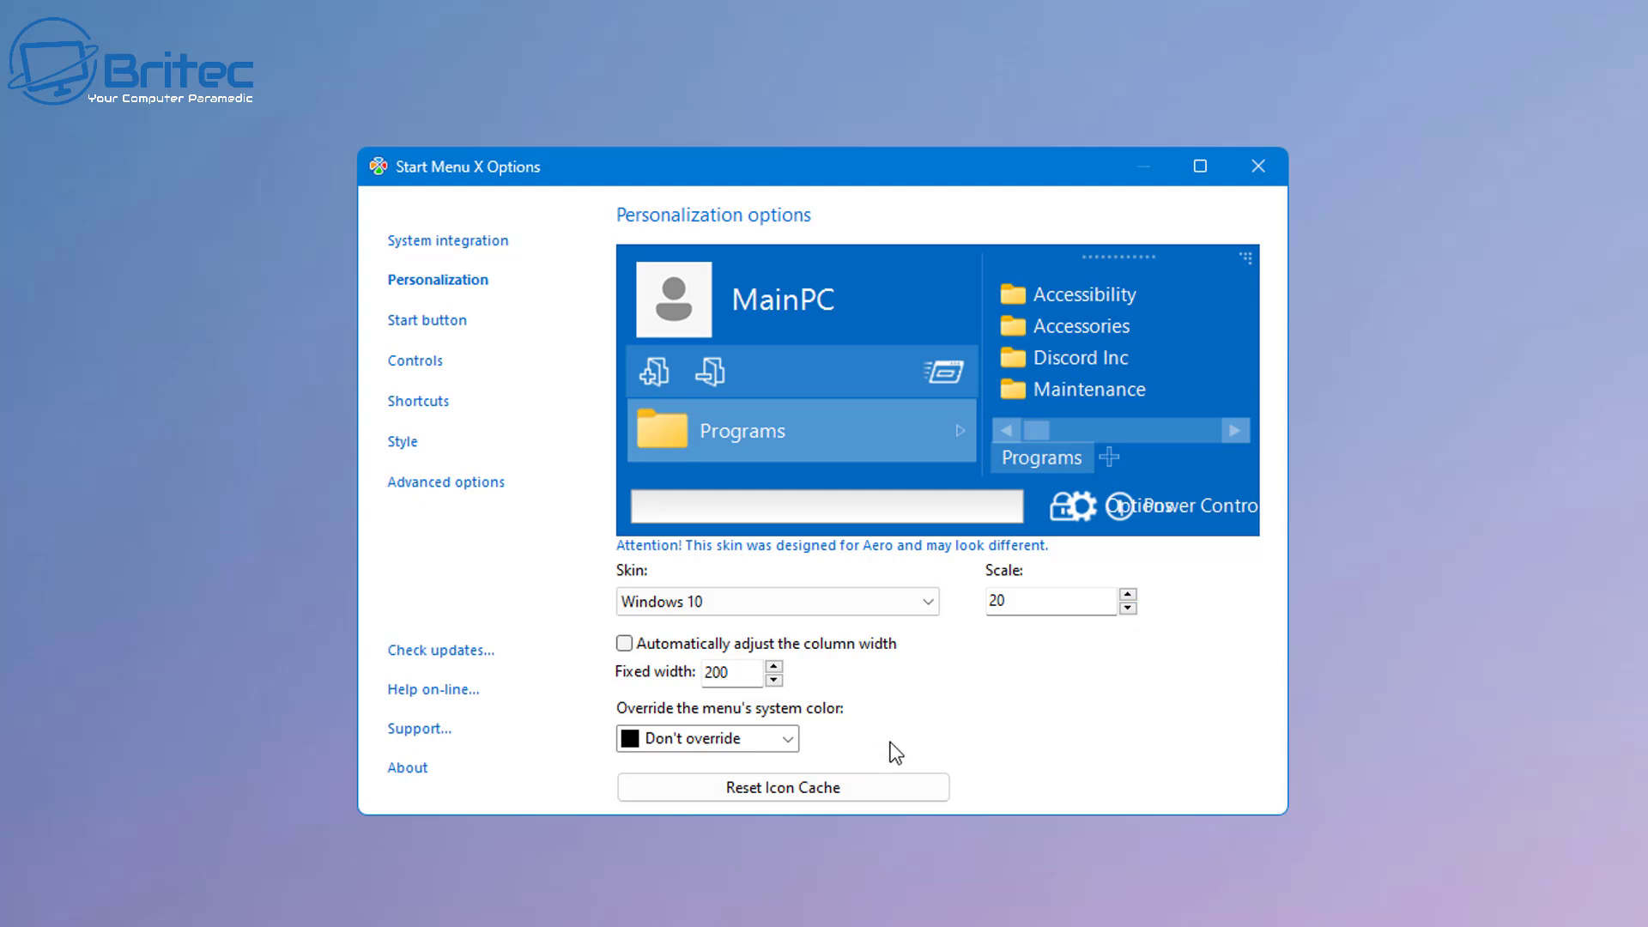
- On the Controls page, enable Shut Down, Restart, Log Off and Switch User
click(432, 324)
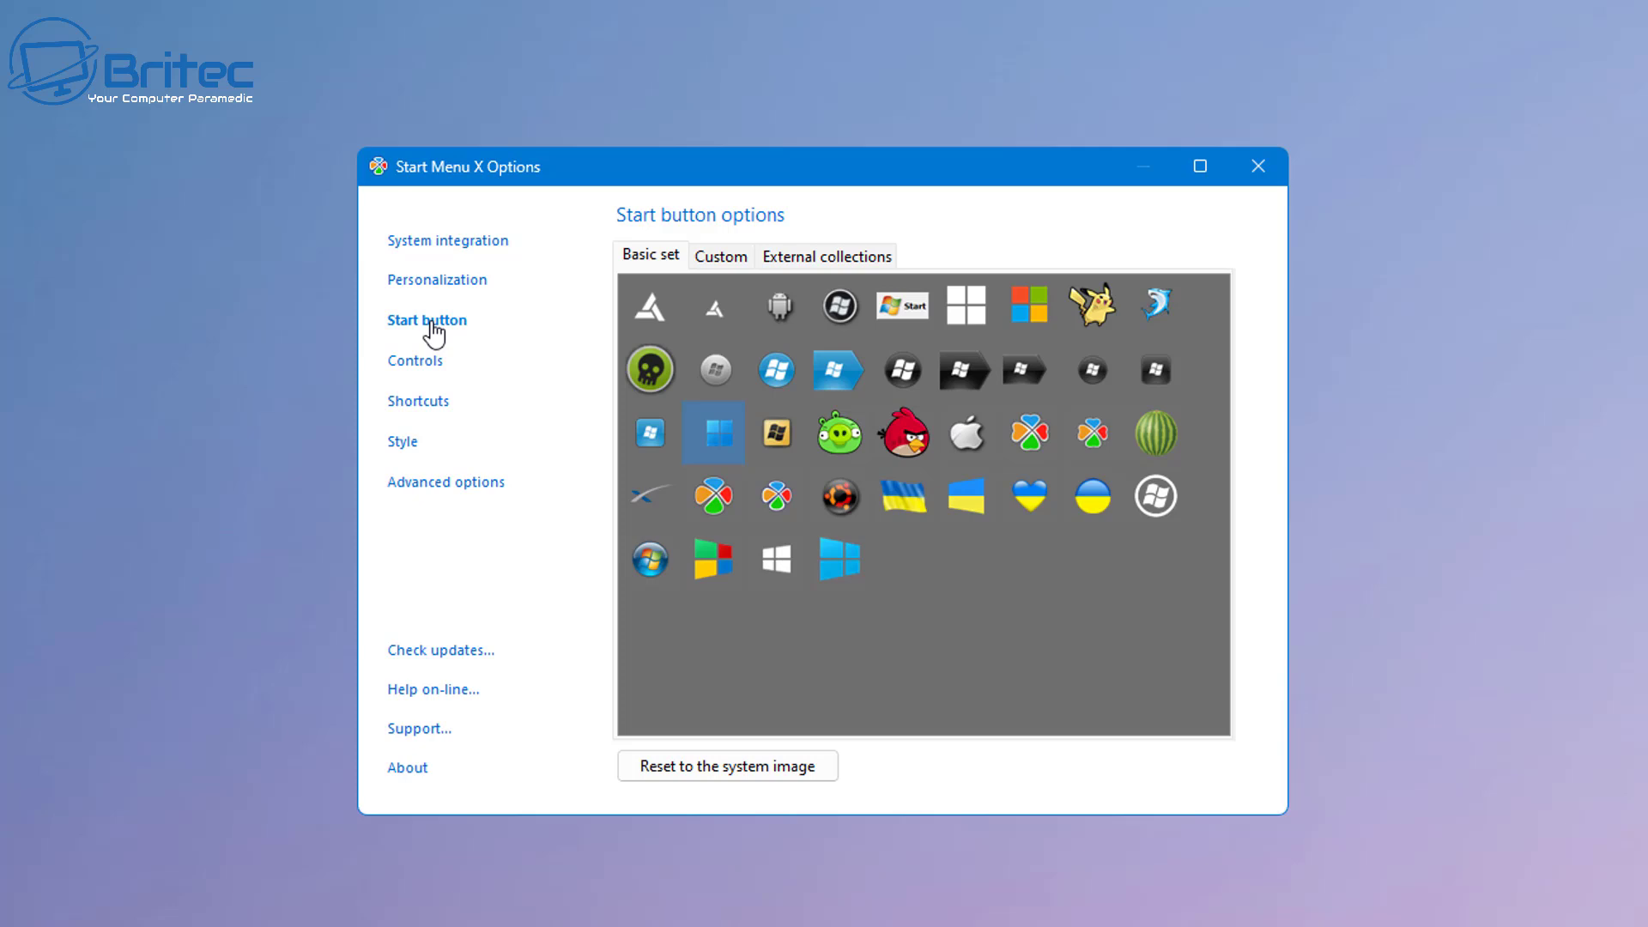
click(429, 362)
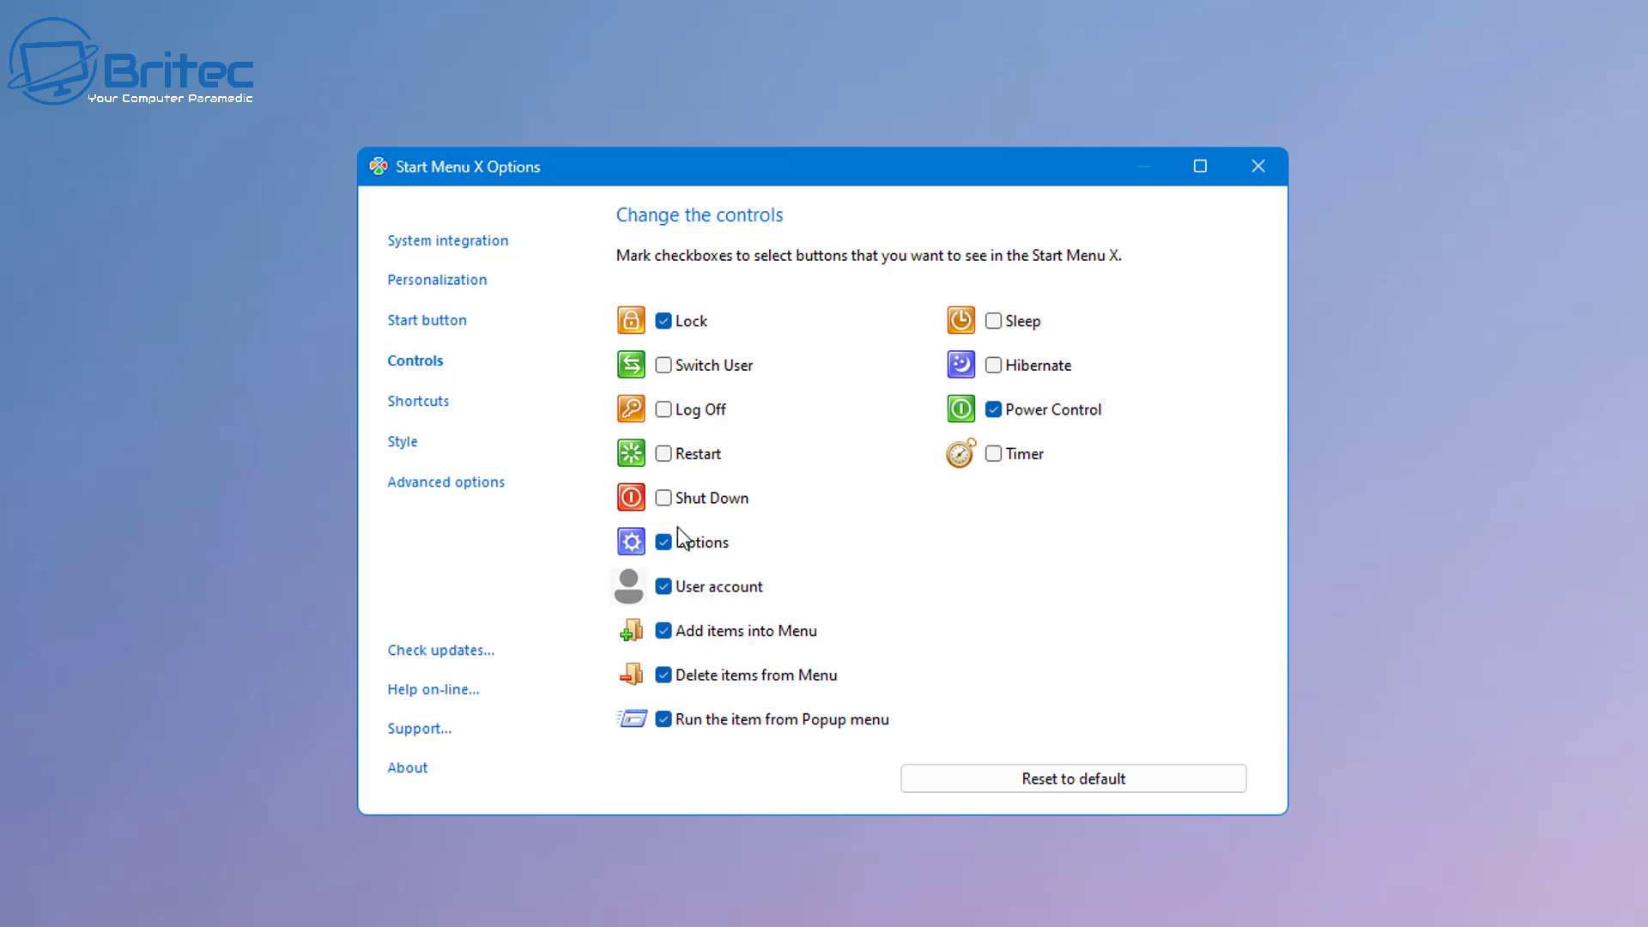
click(661, 500)
click(662, 455)
click(663, 410)
click(663, 366)
- Look over the Shortcuts and Style settings pages in Options
click(438, 401)
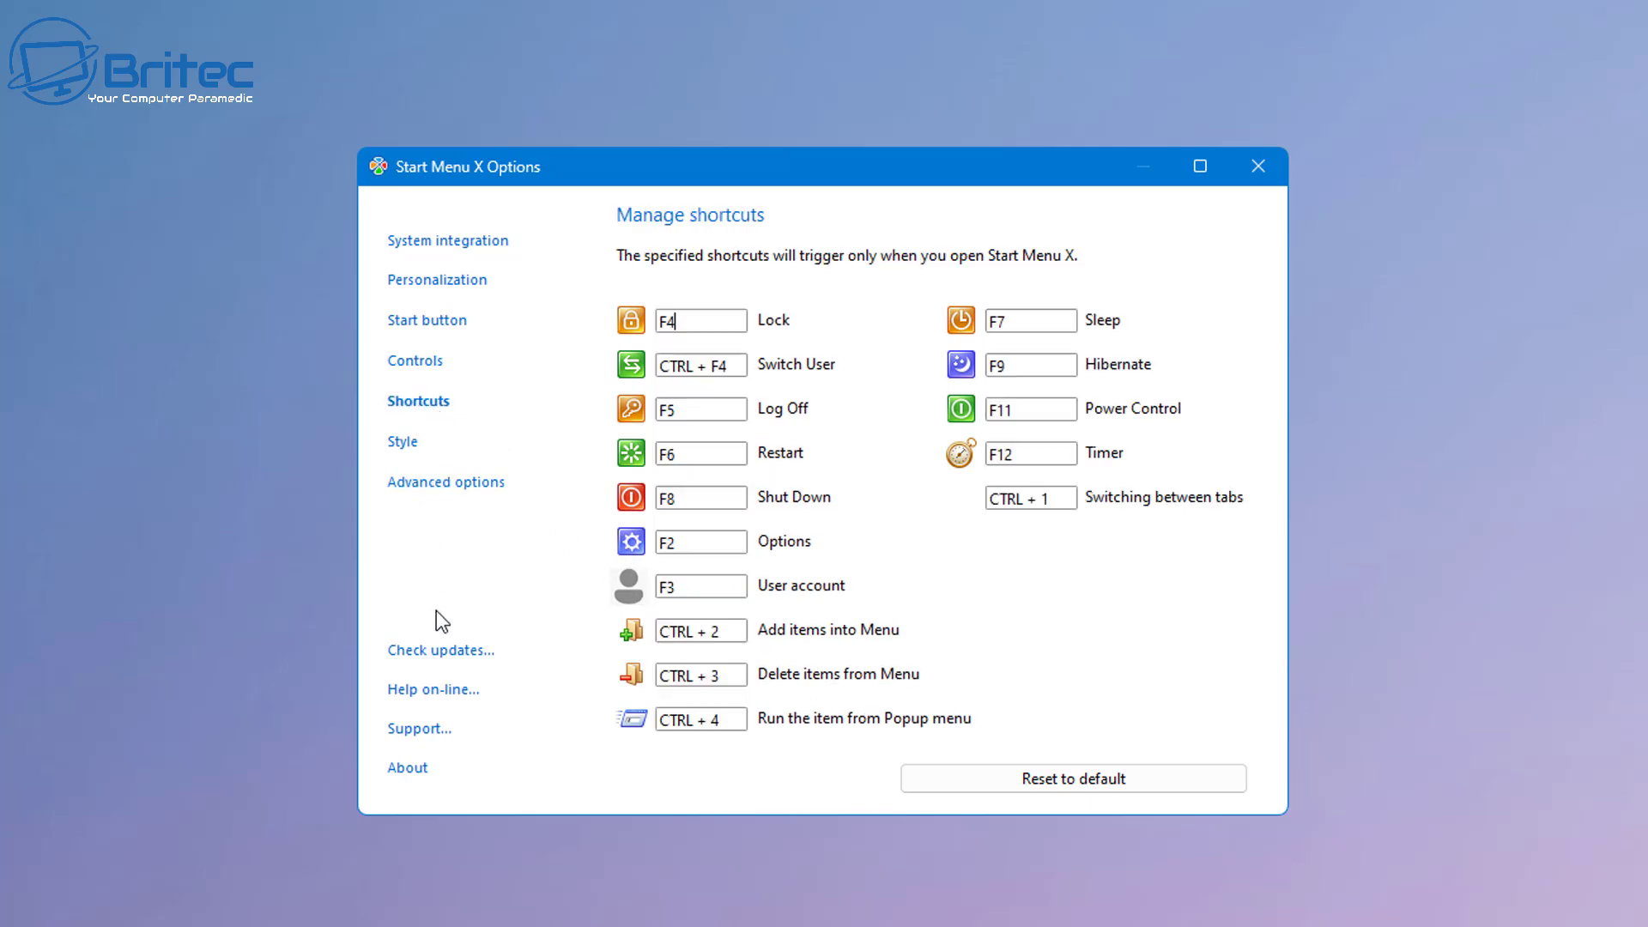
click(413, 443)
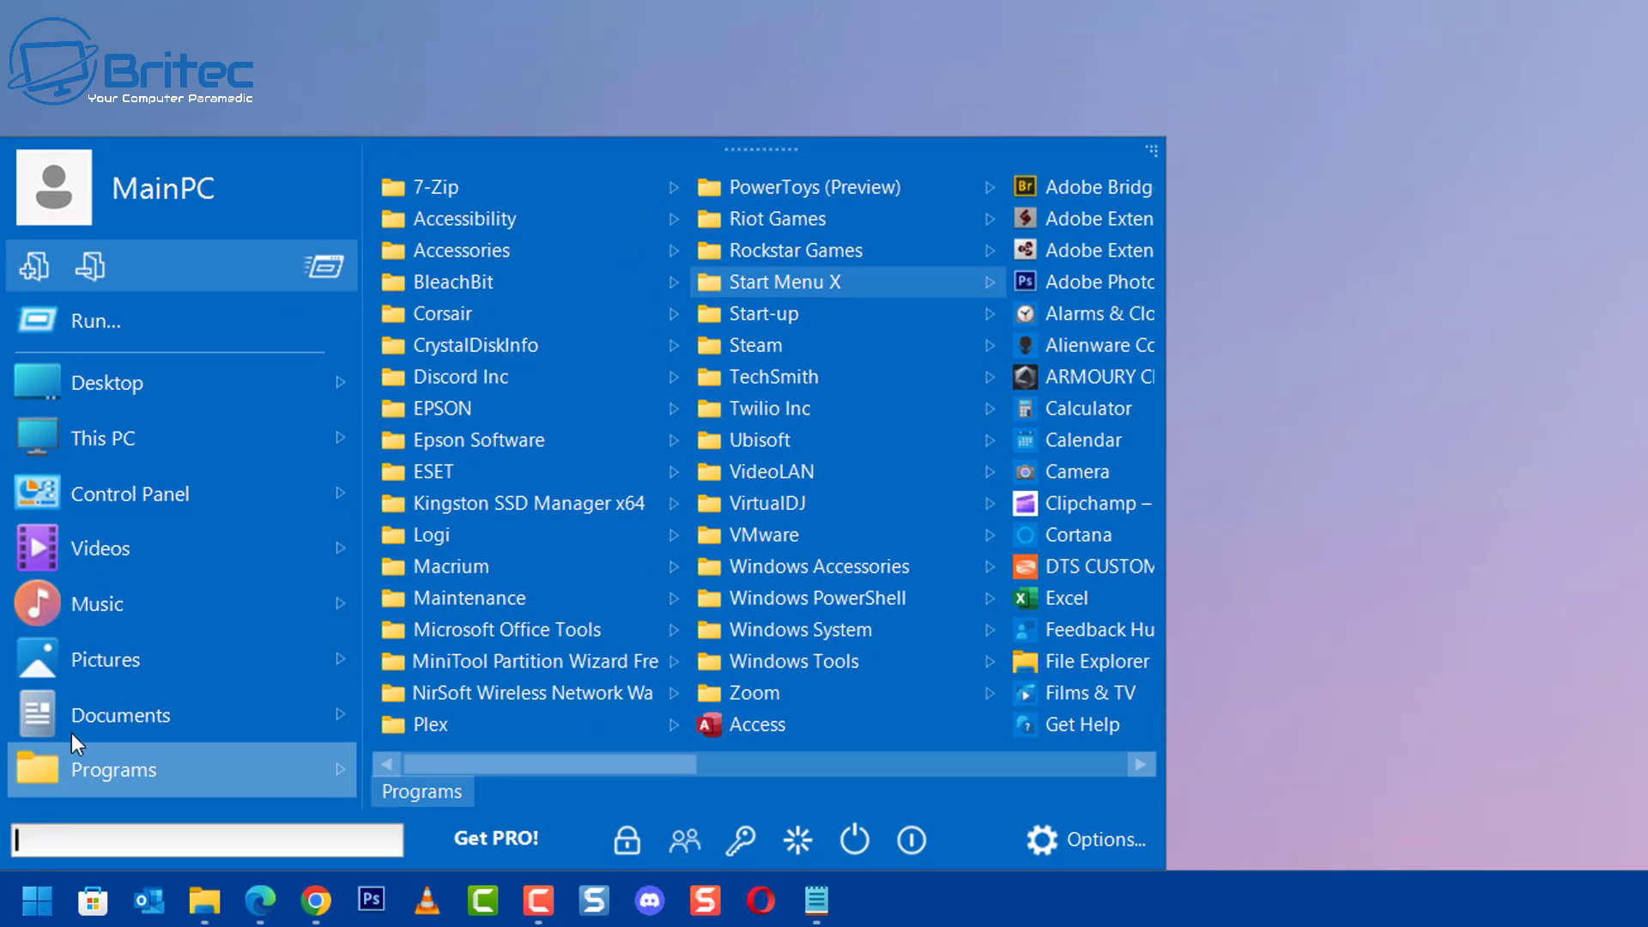
- Browse the Desktop, Programs and Music listings, then dismiss the menu by clicking the desktop
mouse_move(142, 357)
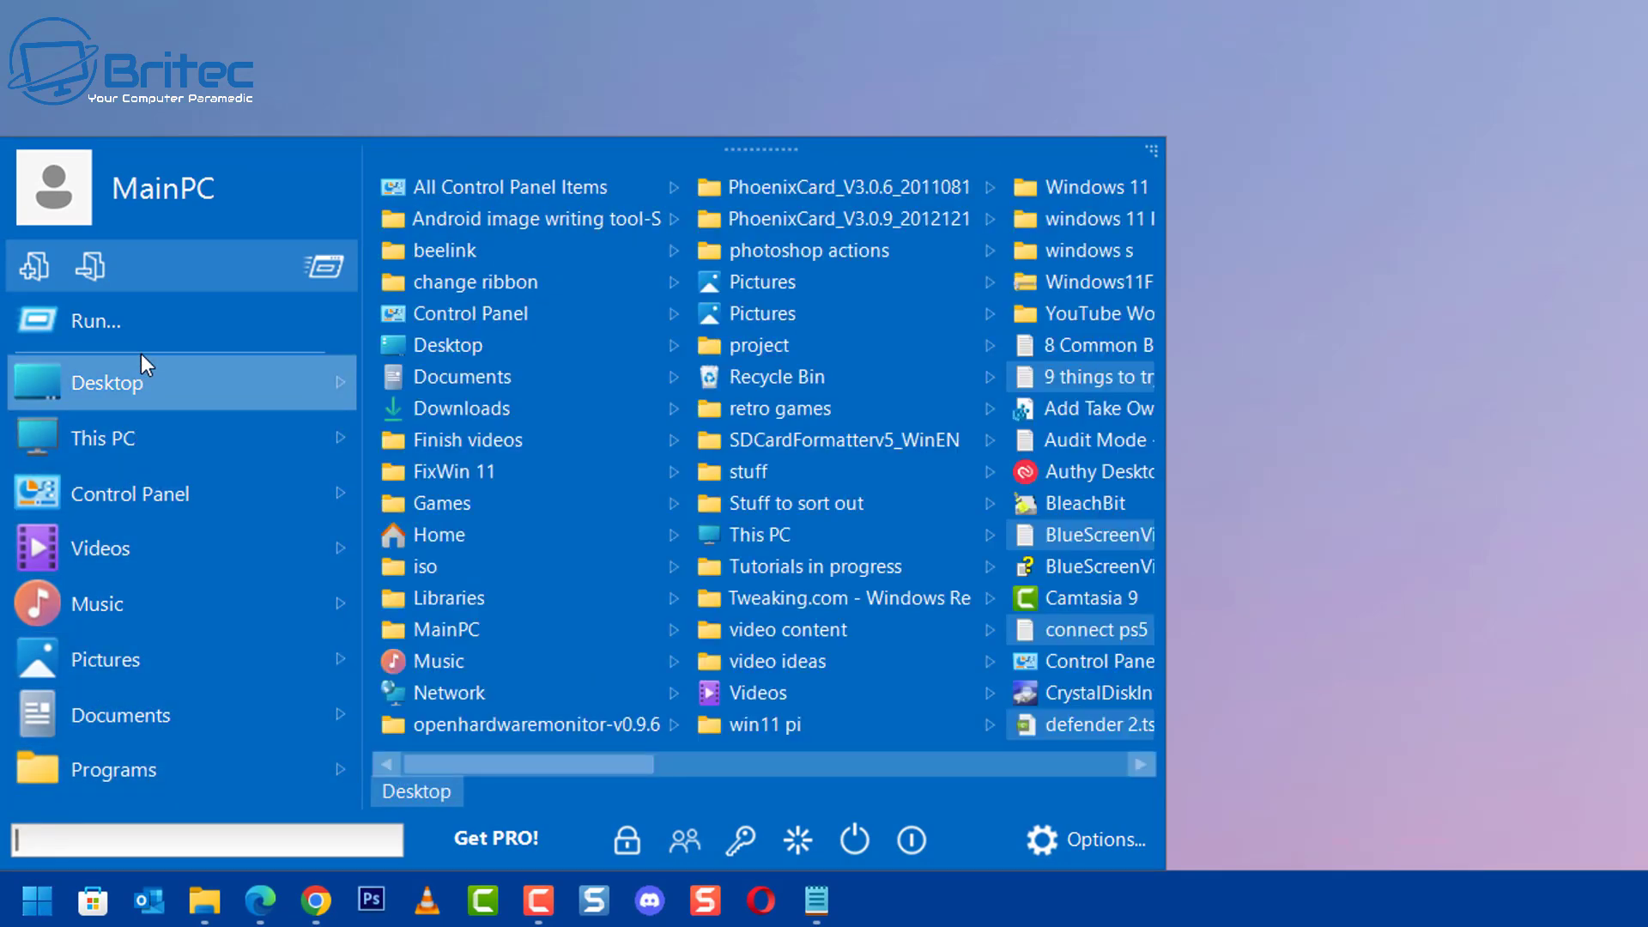
mouse_move(100, 796)
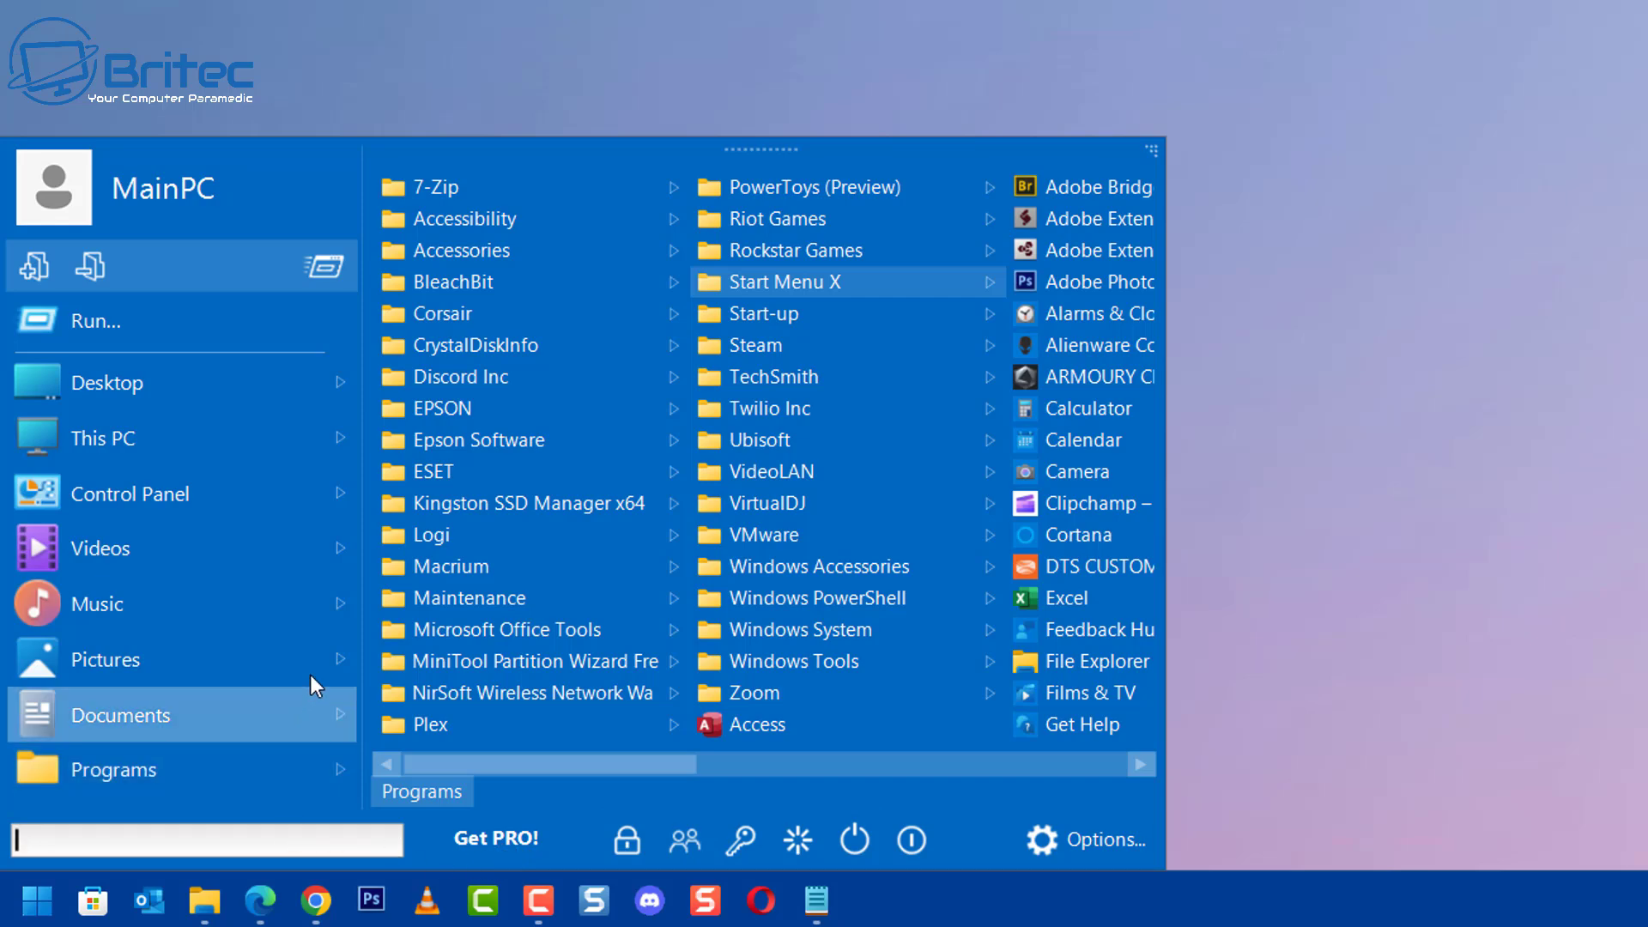
mouse_move(283, 603)
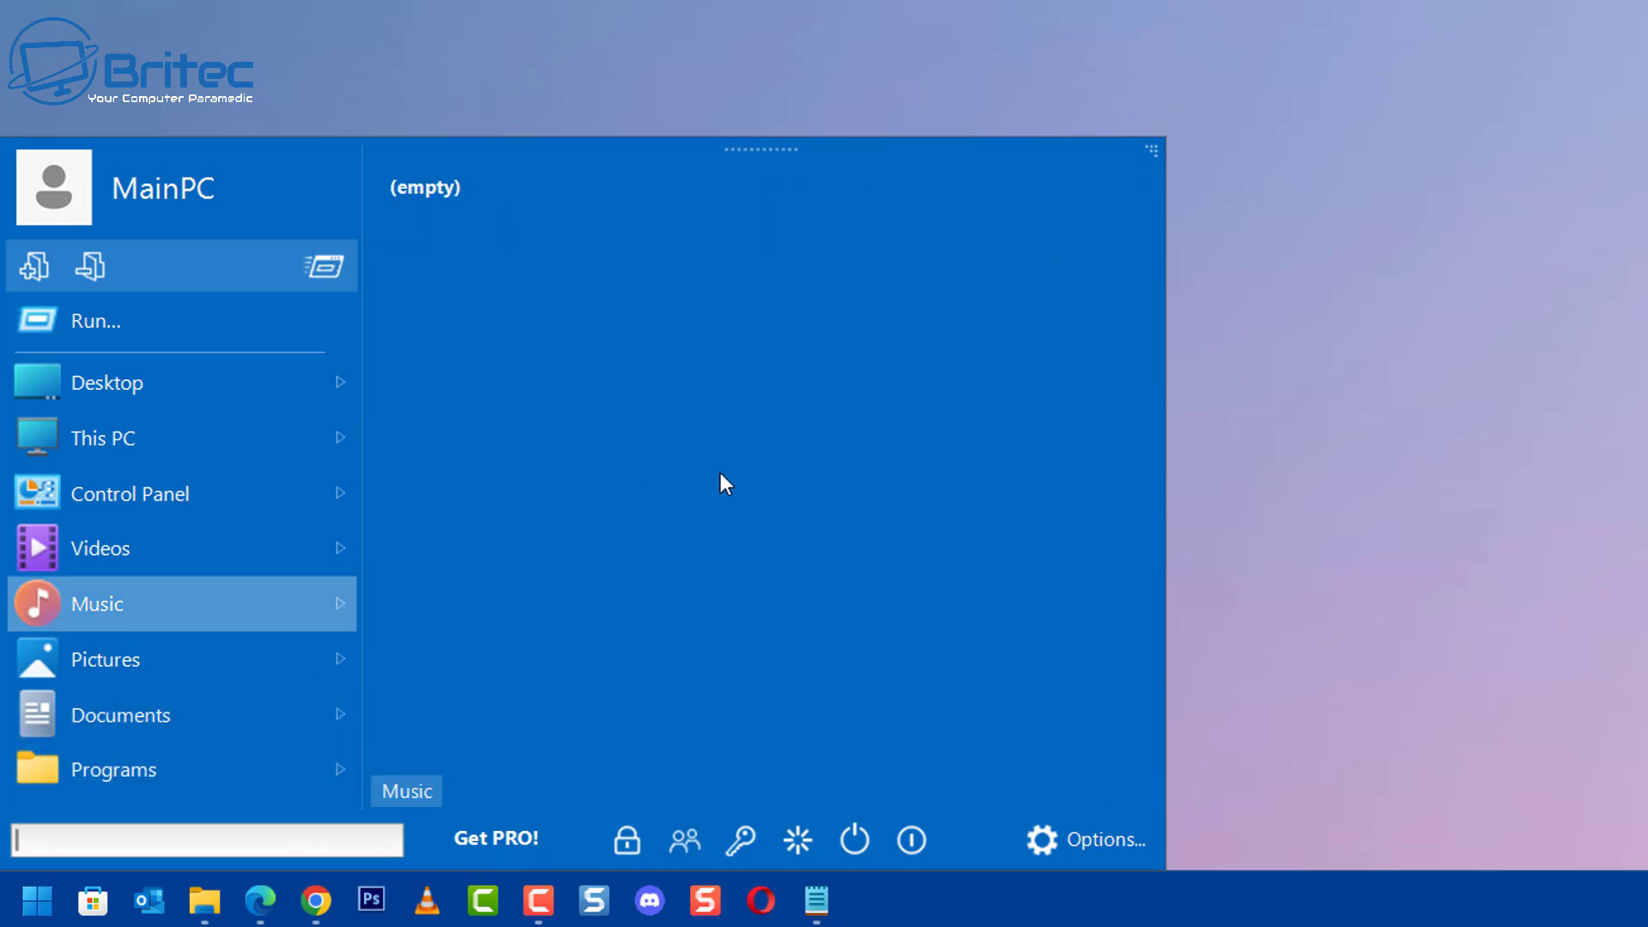
click(1376, 525)
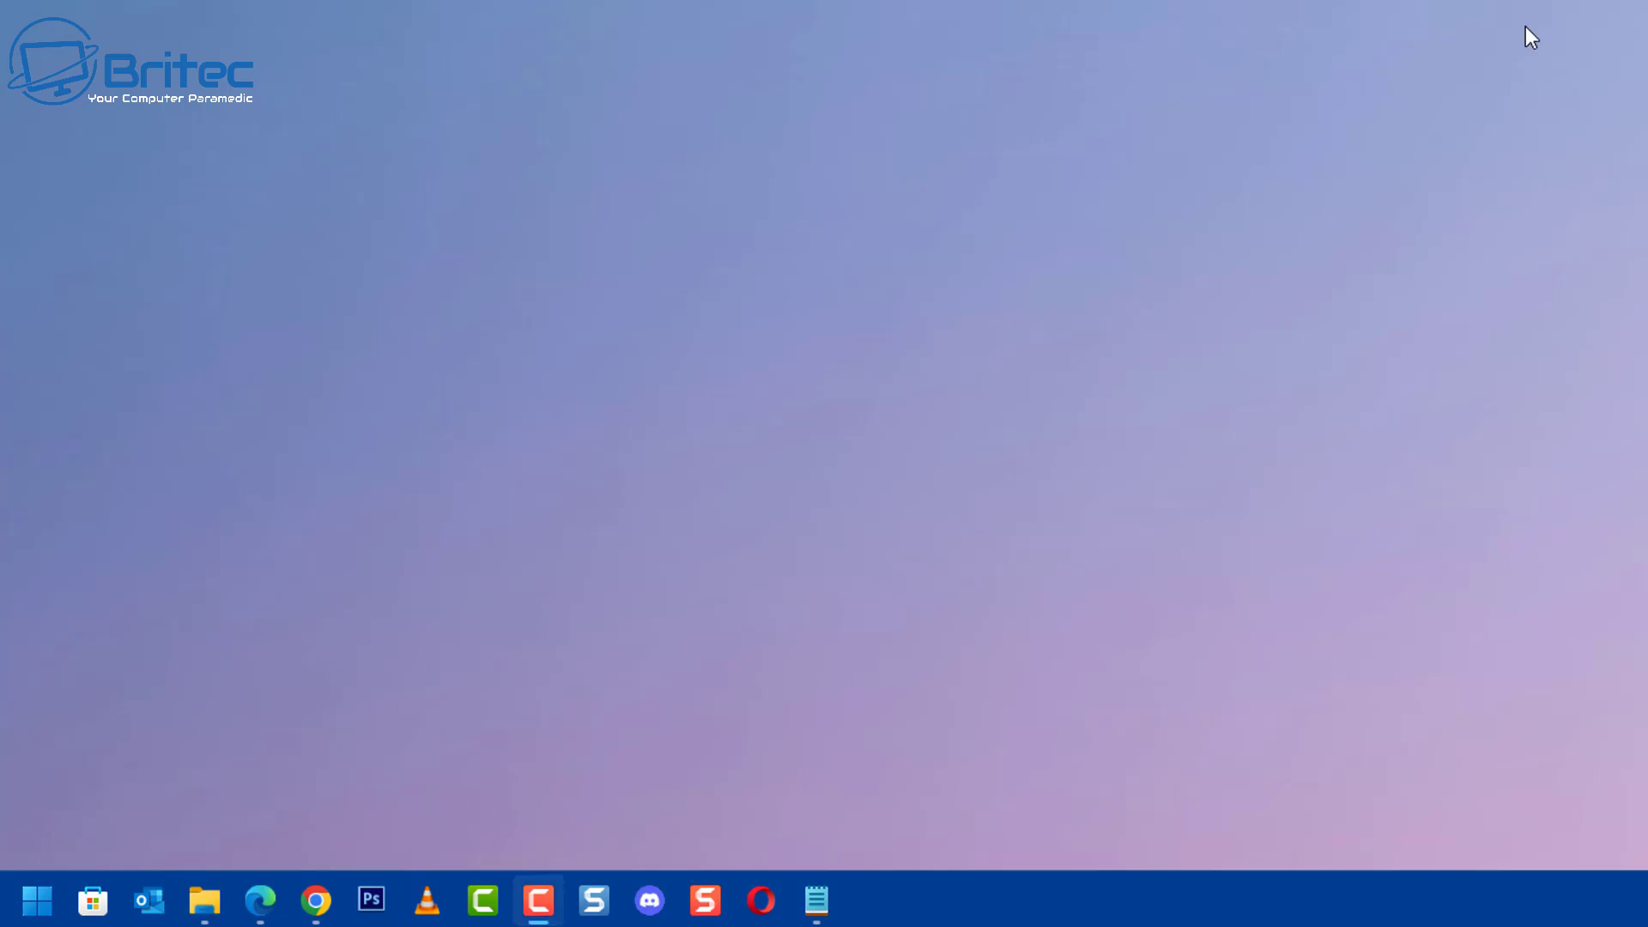
- Open the Start menu, view Control Panel and This PC, then choose Options from the gear menu
click(37, 901)
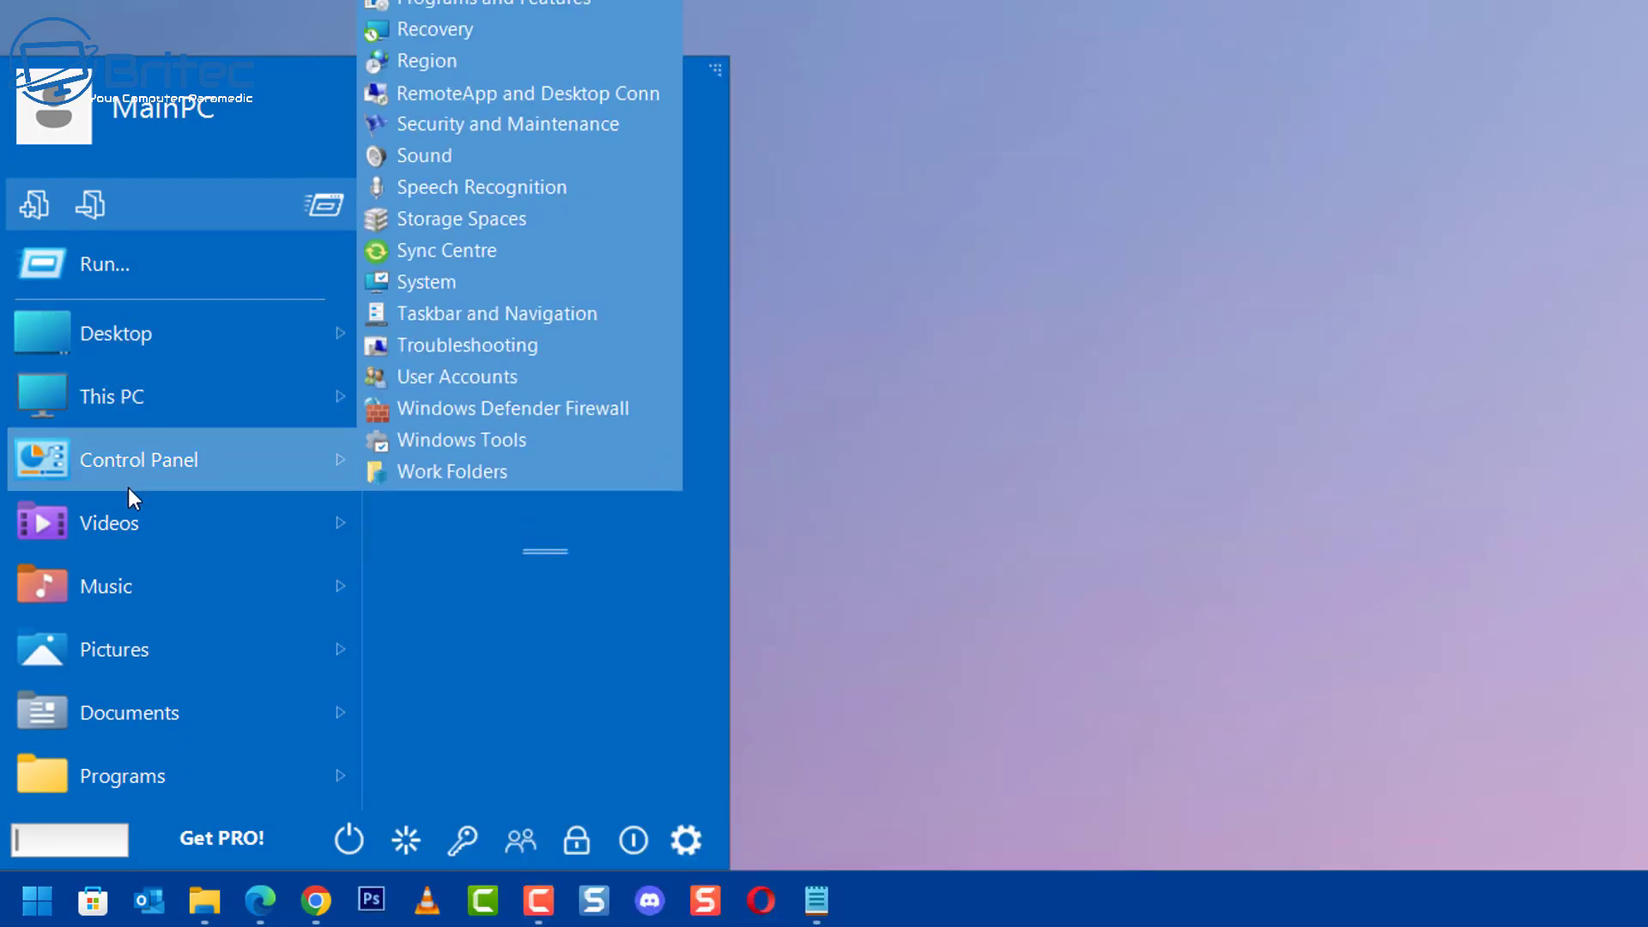
mouse_move(136, 736)
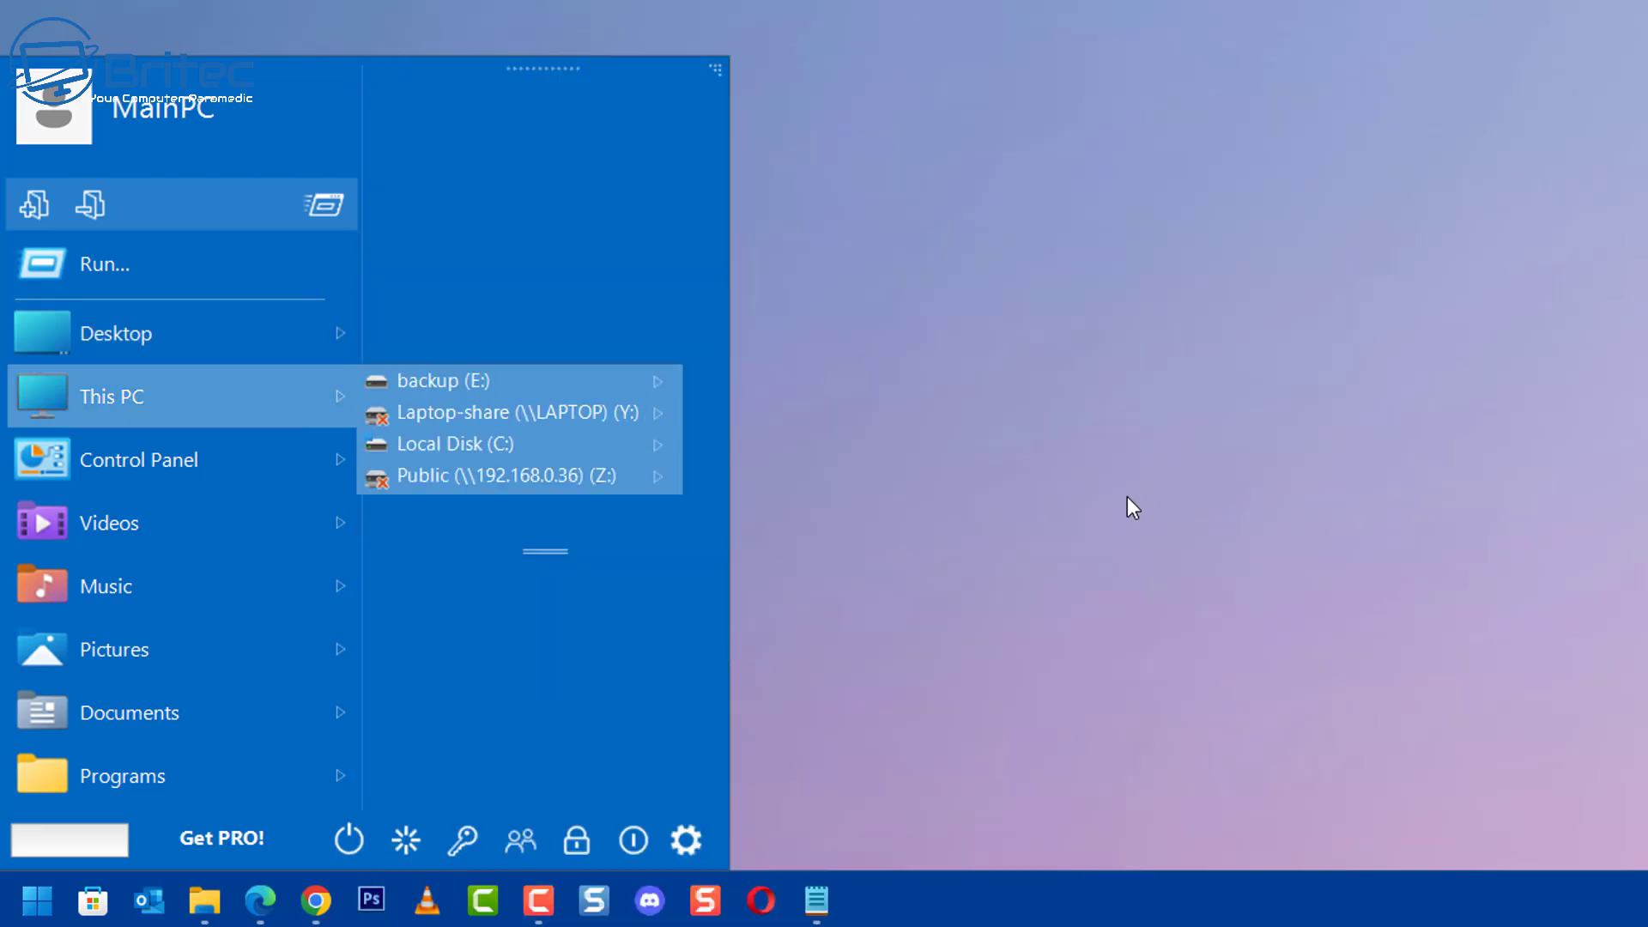
click(686, 838)
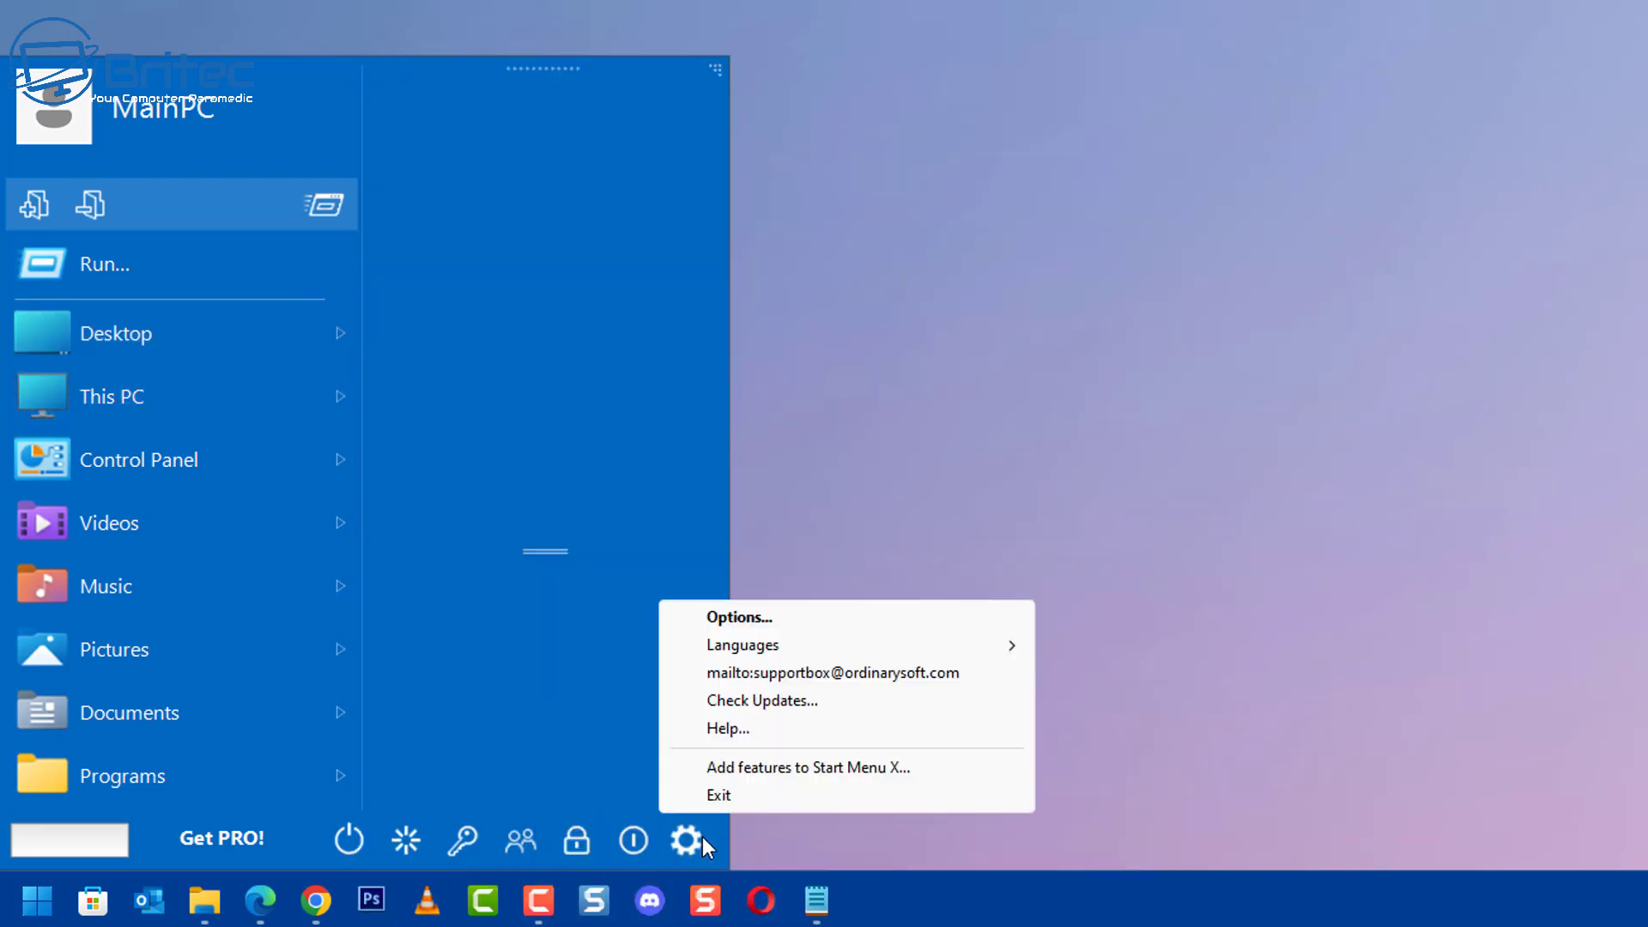
click(779, 616)
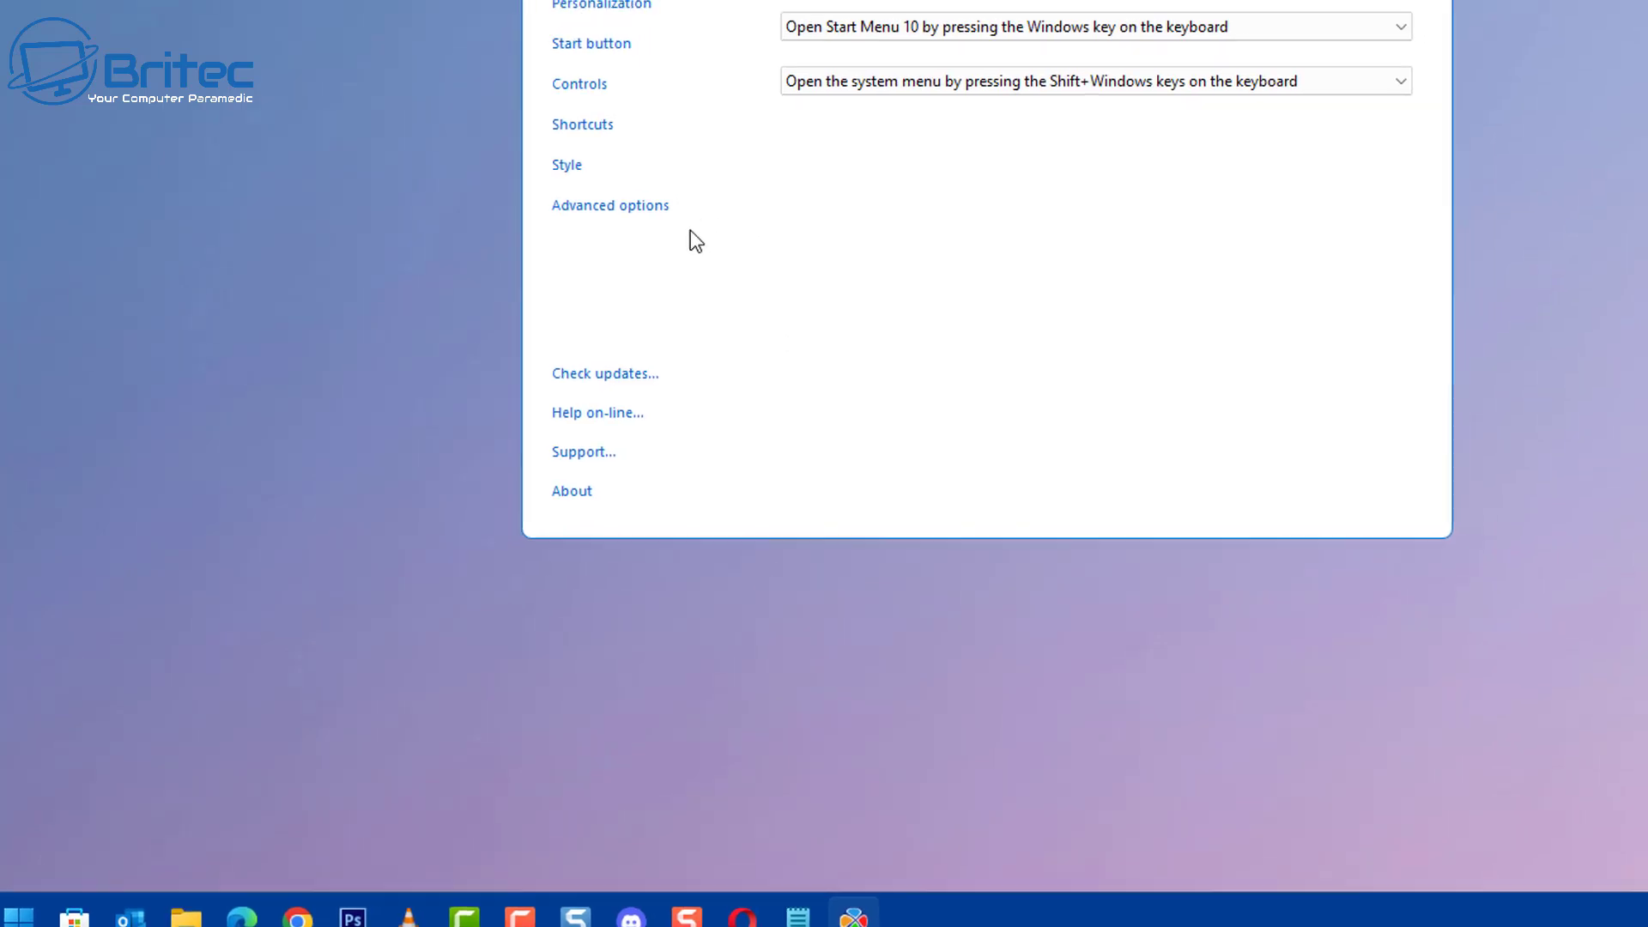
- Switch the menu style to Start Menu X, then view the Advanced and System integration settings
click(566, 165)
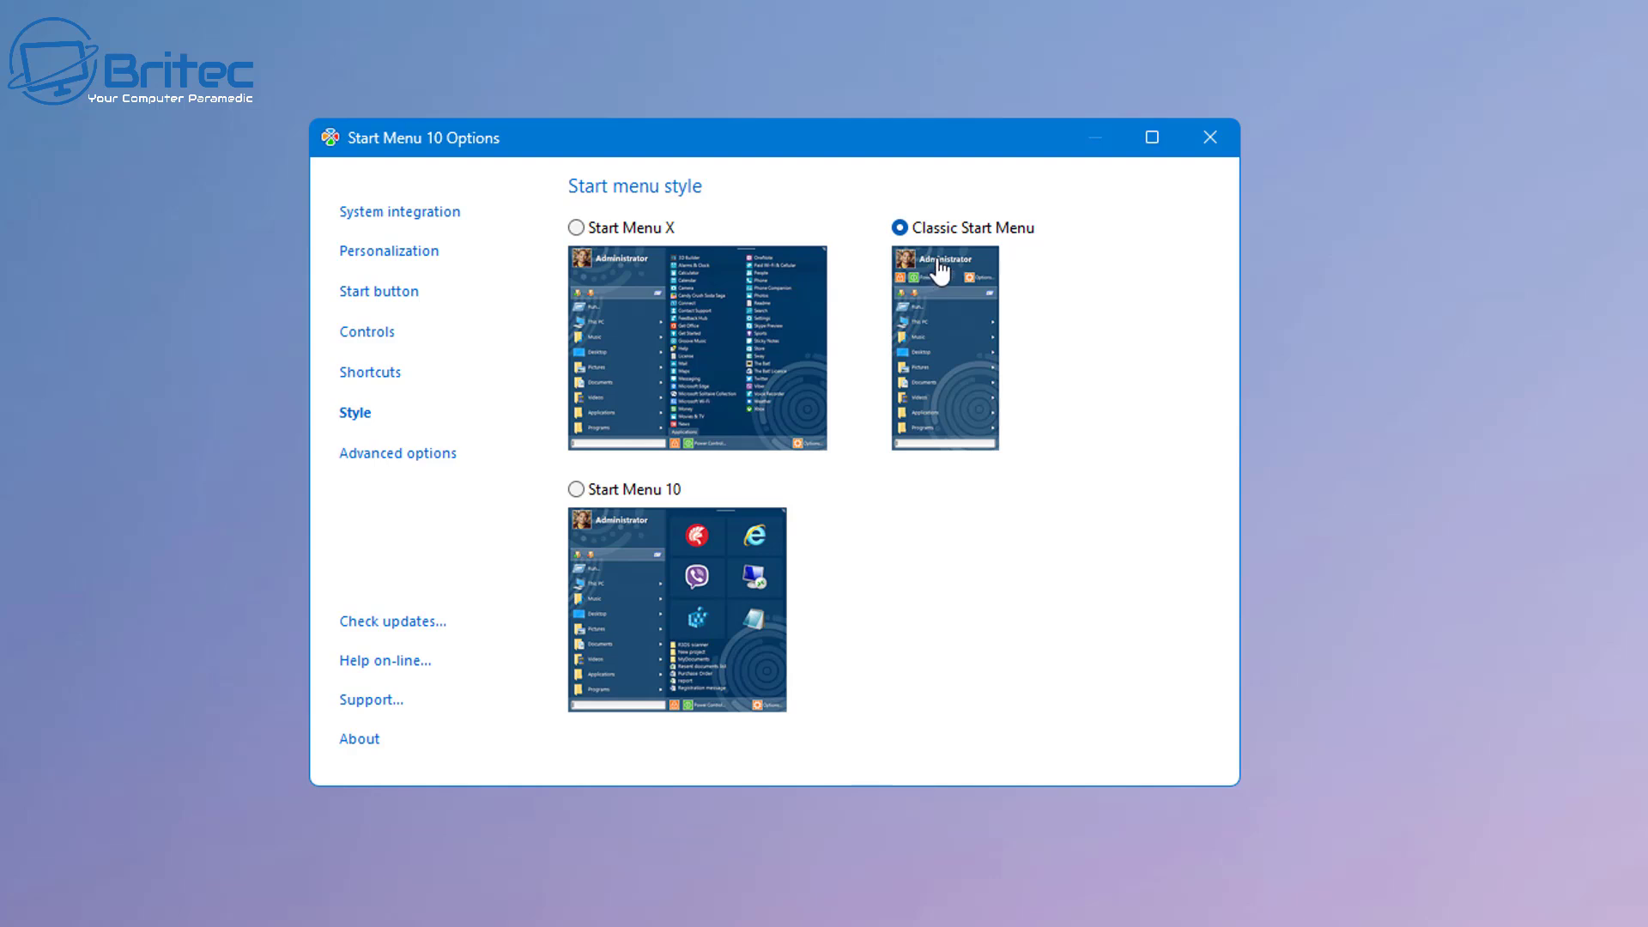
key(Left)
click(383, 462)
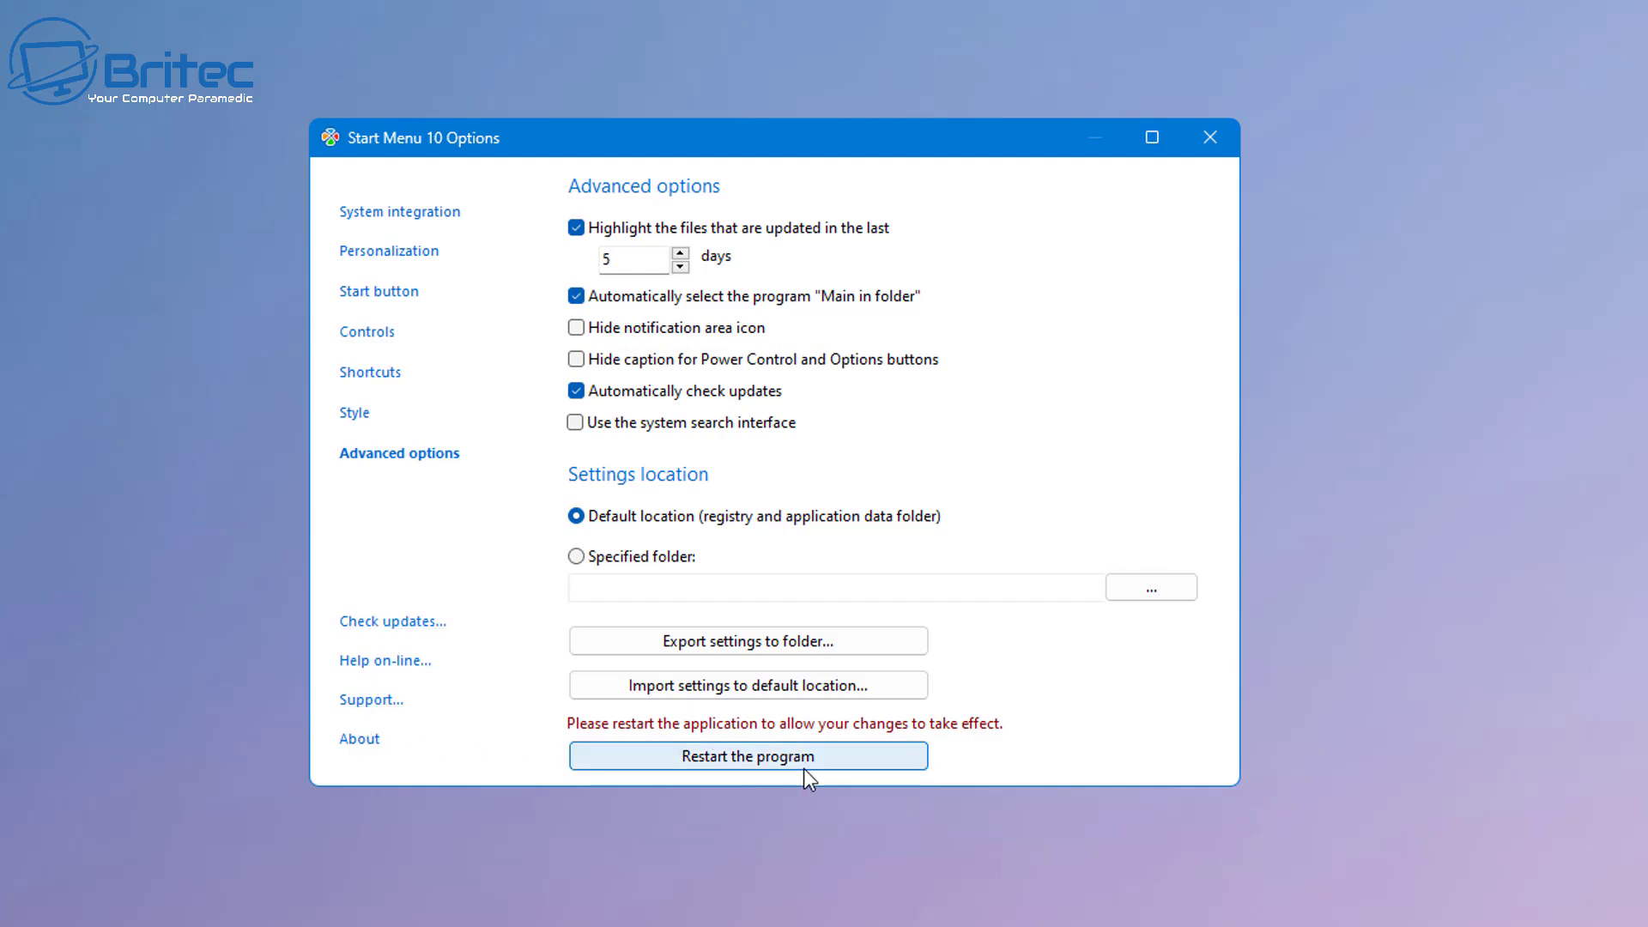
click(379, 216)
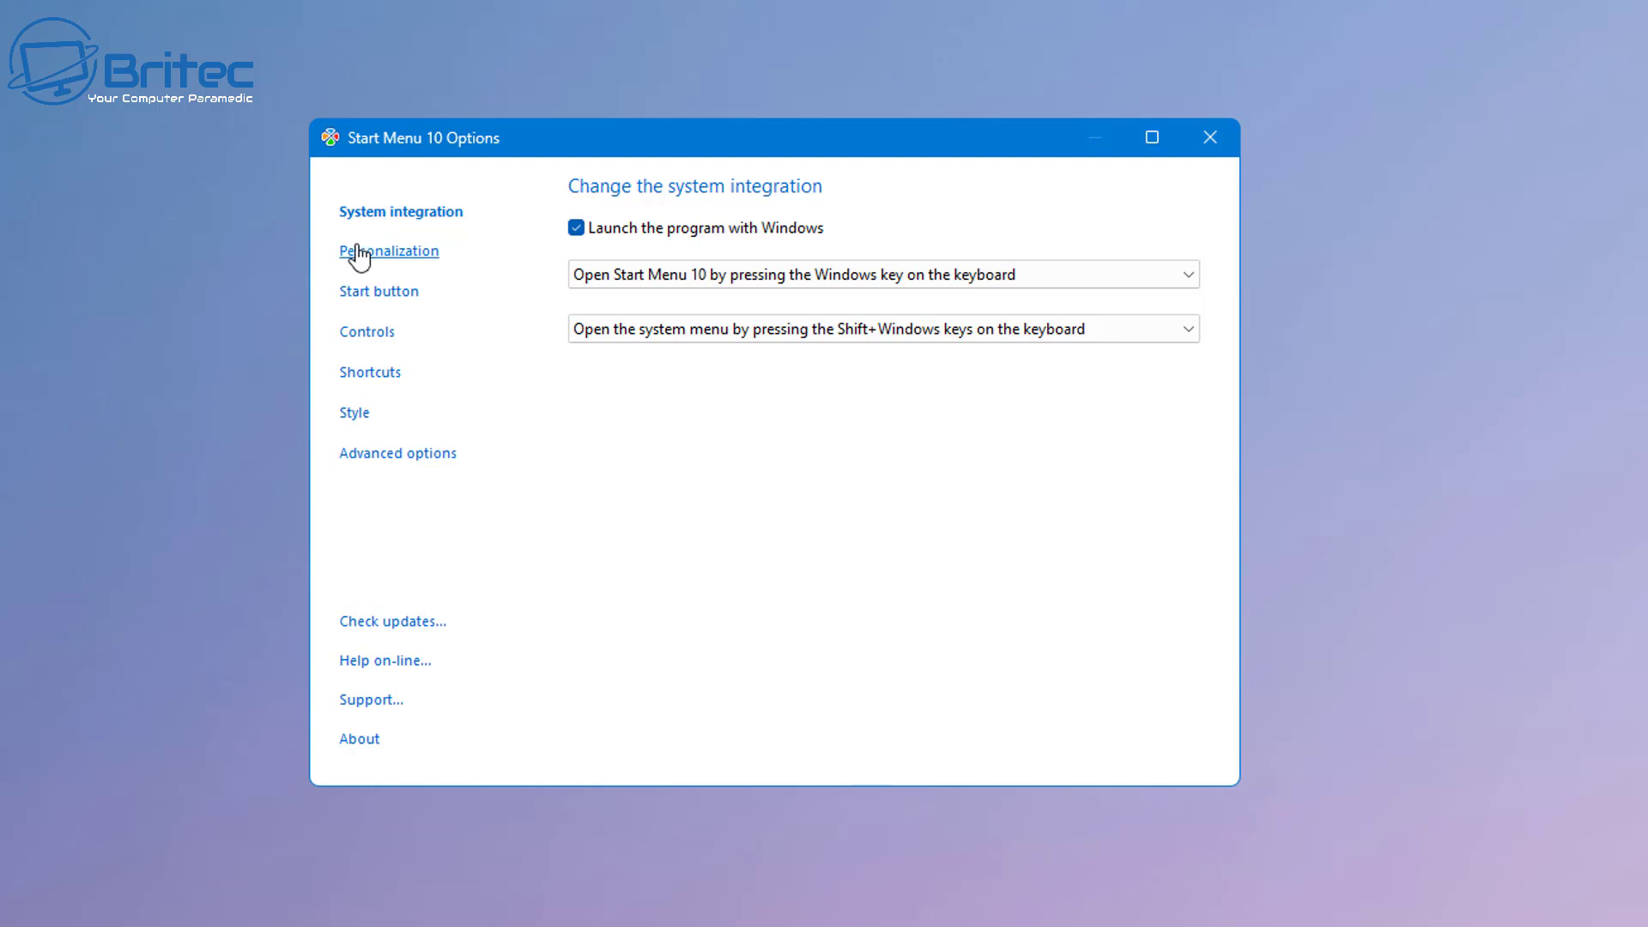
- Apply the Windows Metro skin in Personalization, revert to Windows 10, and close Options
click(357, 249)
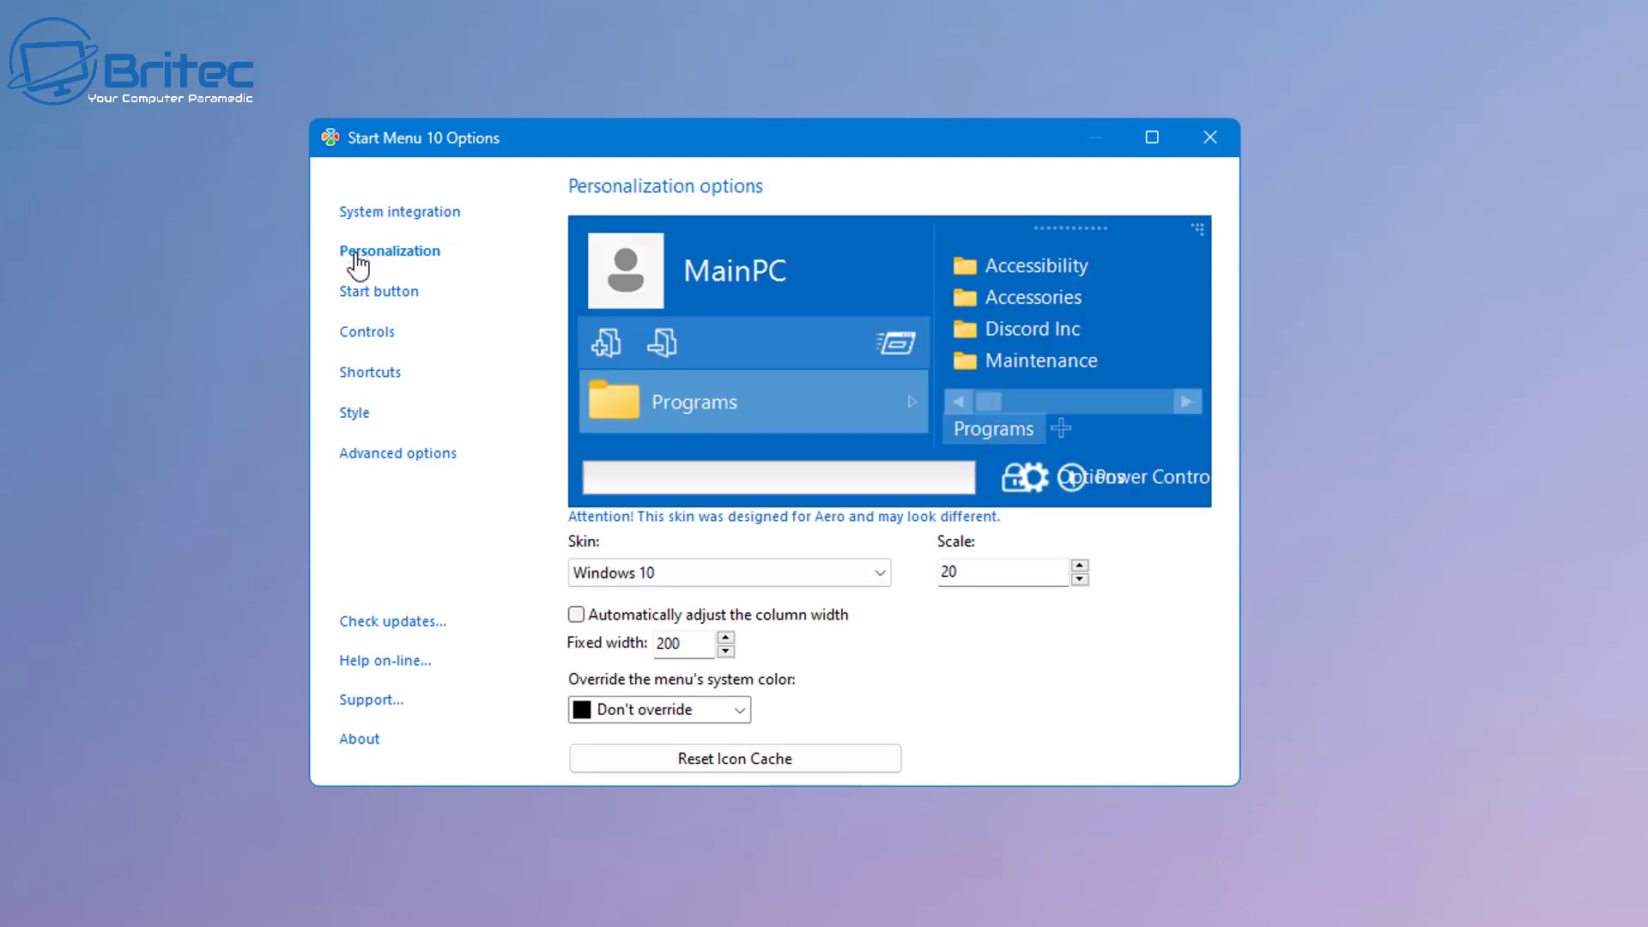
click(877, 572)
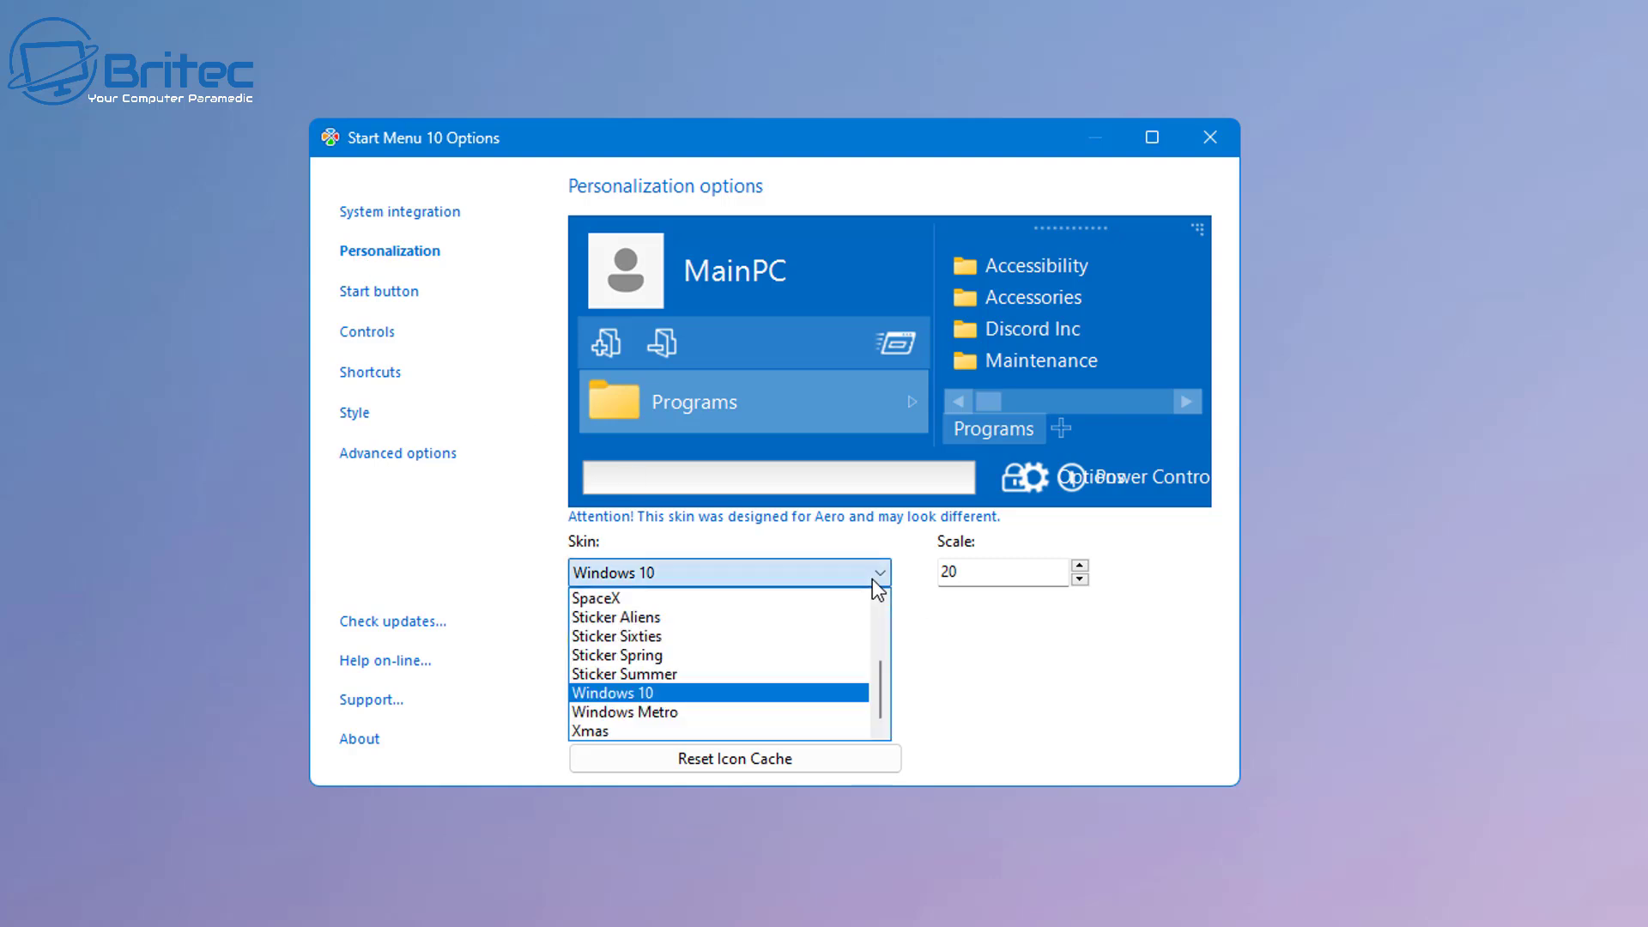
click(781, 717)
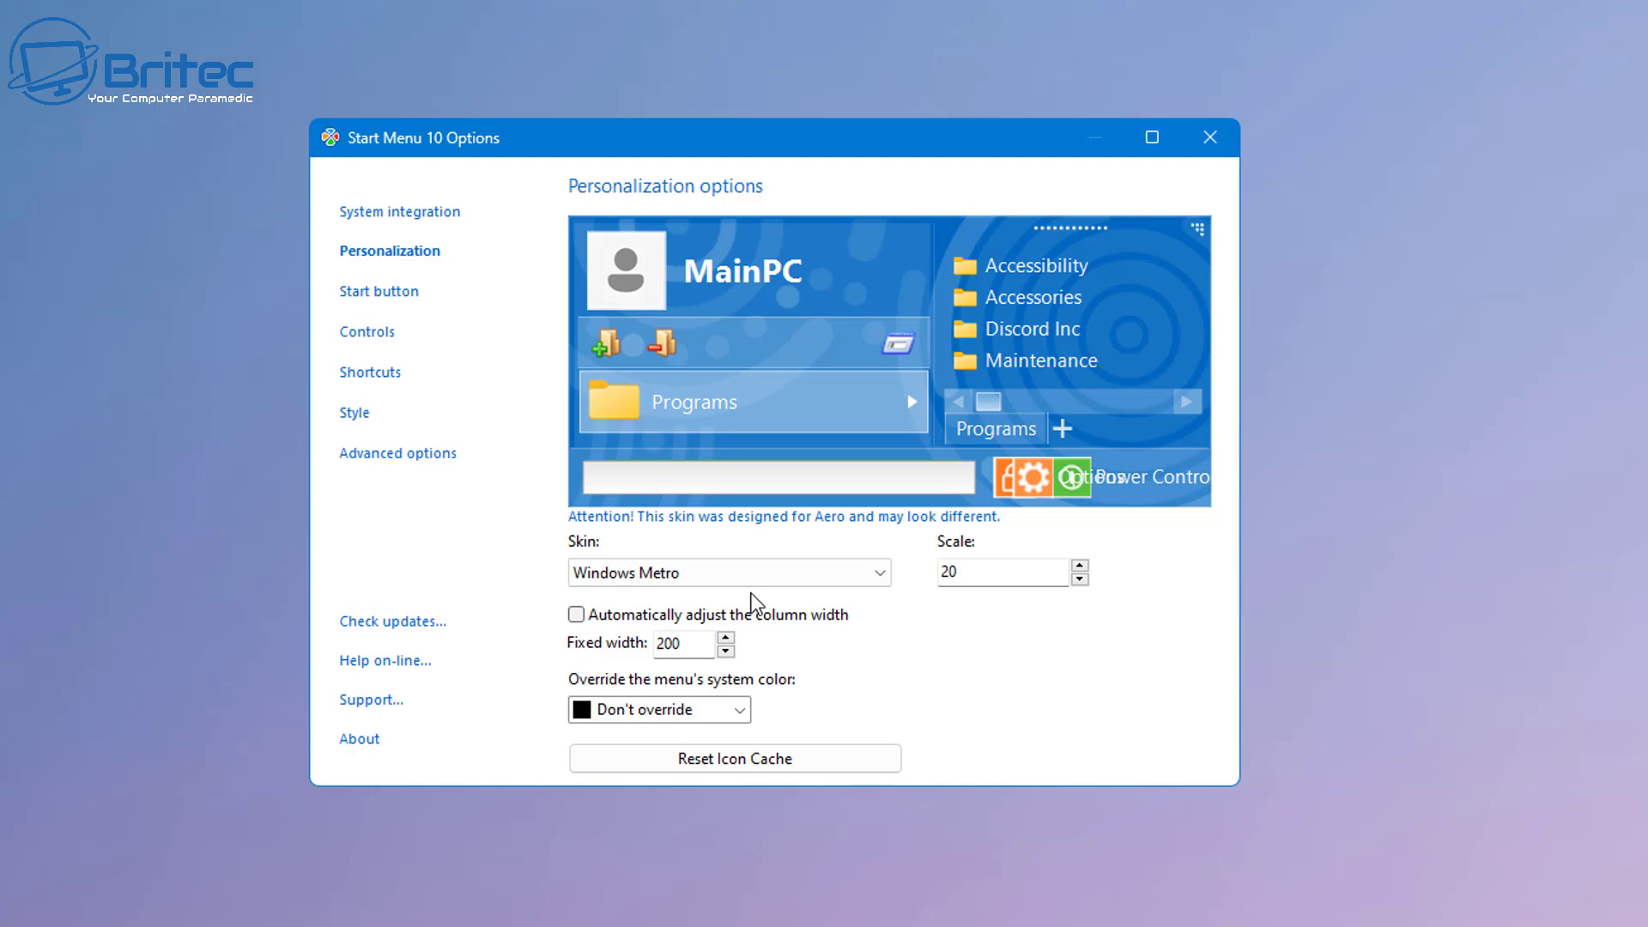
click(732, 581)
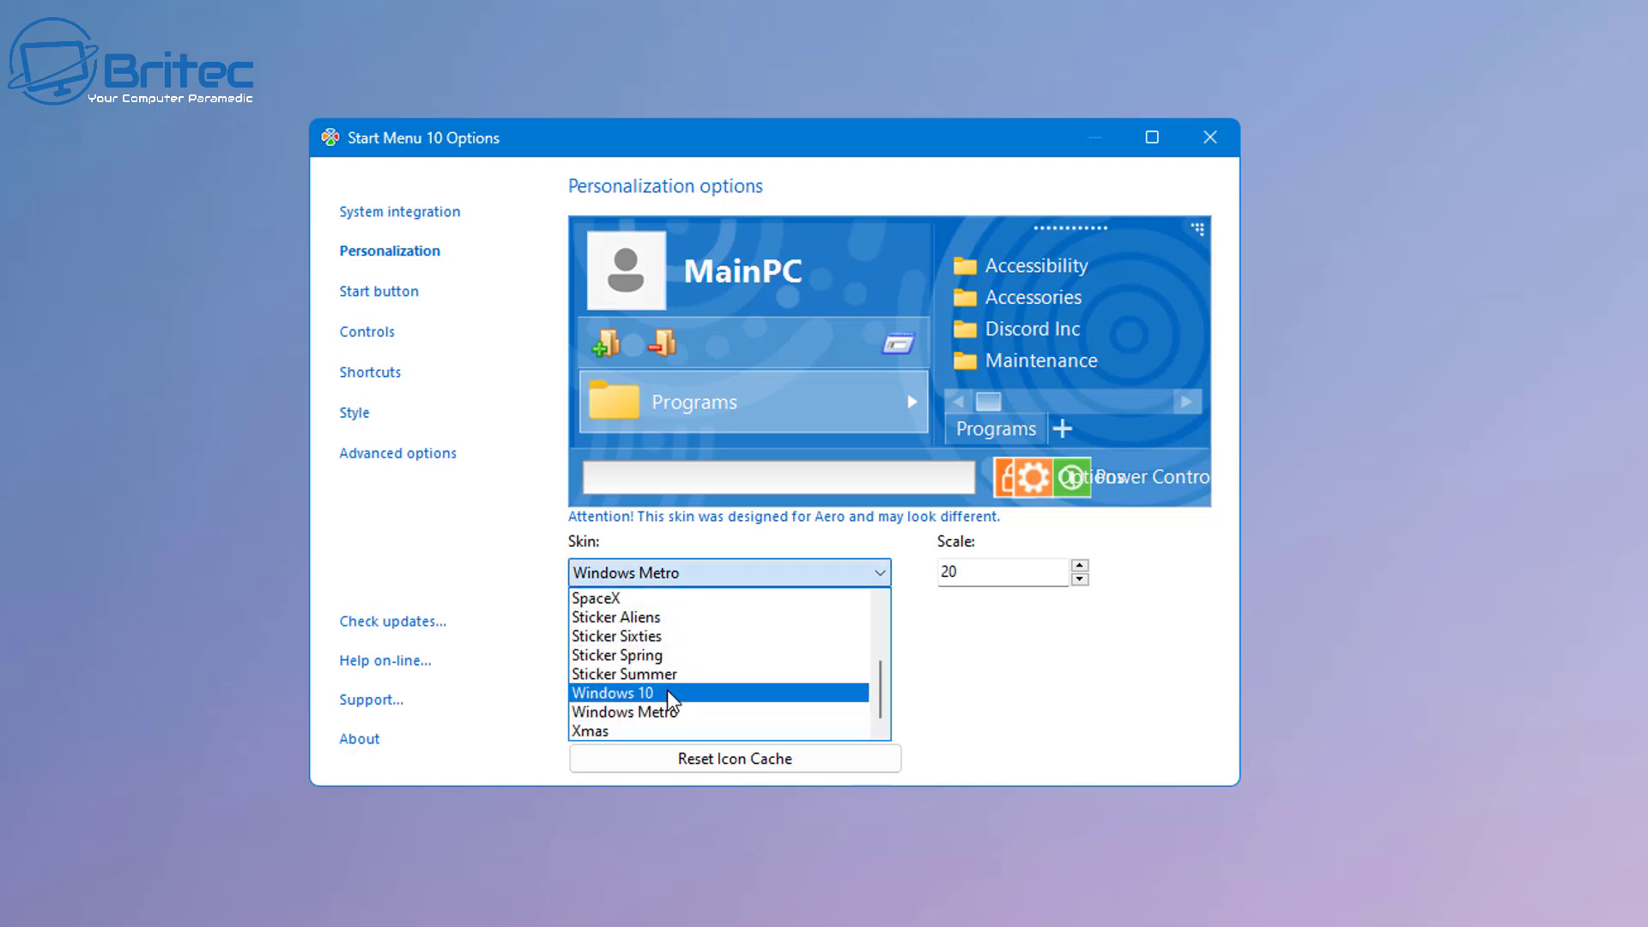
click(670, 700)
click(775, 570)
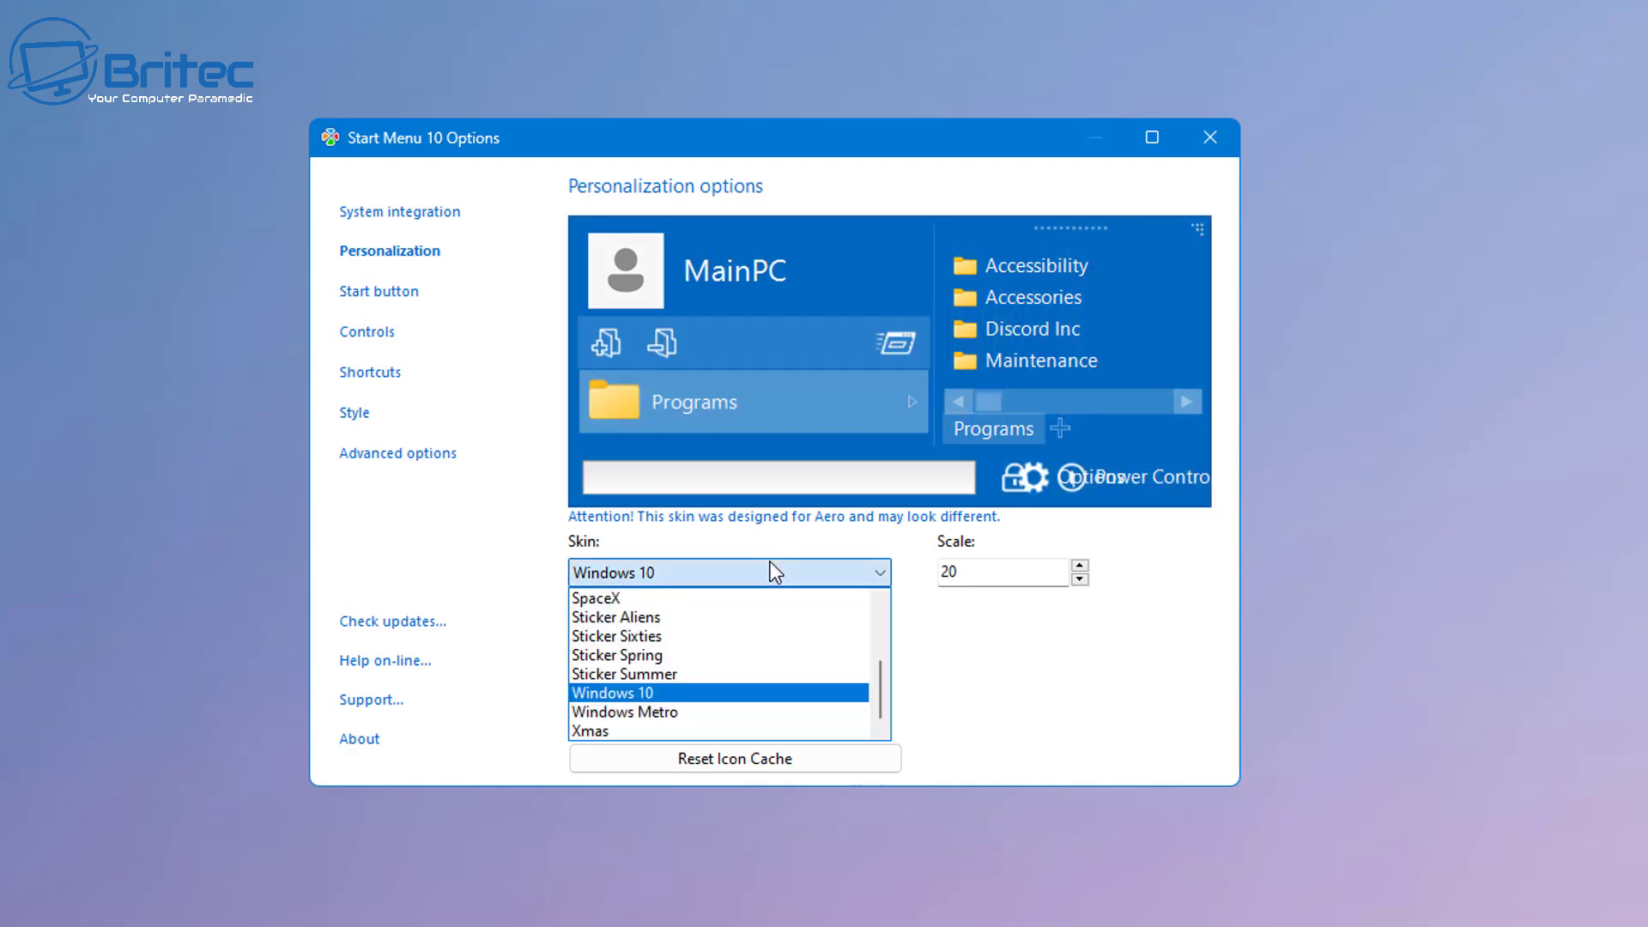
click(1046, 674)
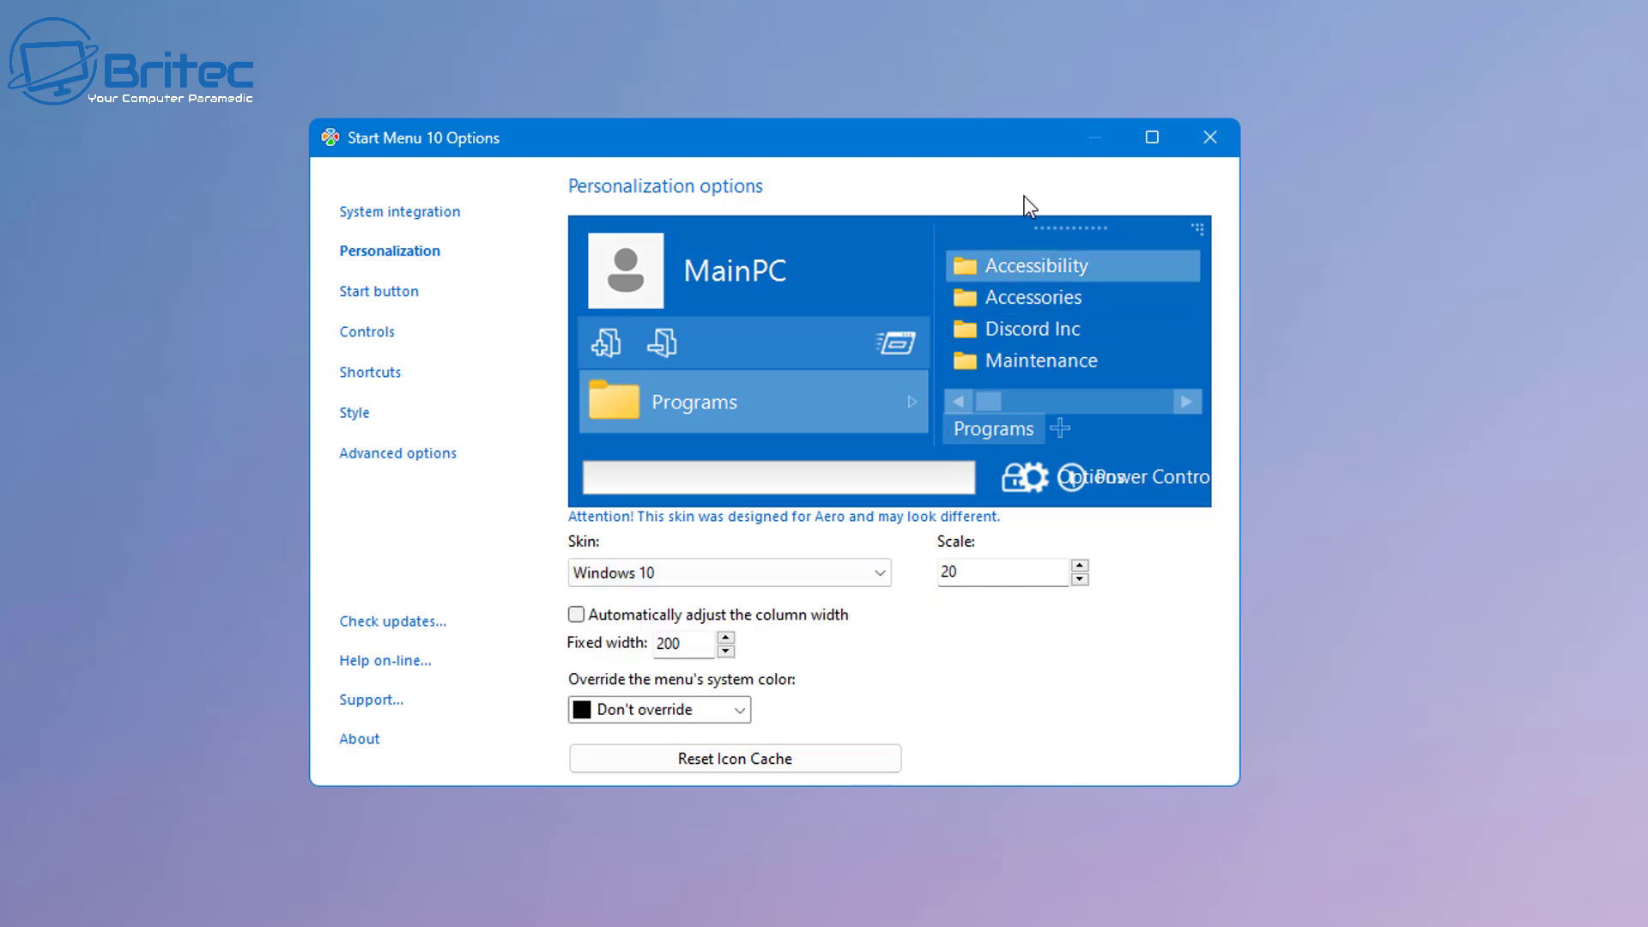
click(1210, 137)
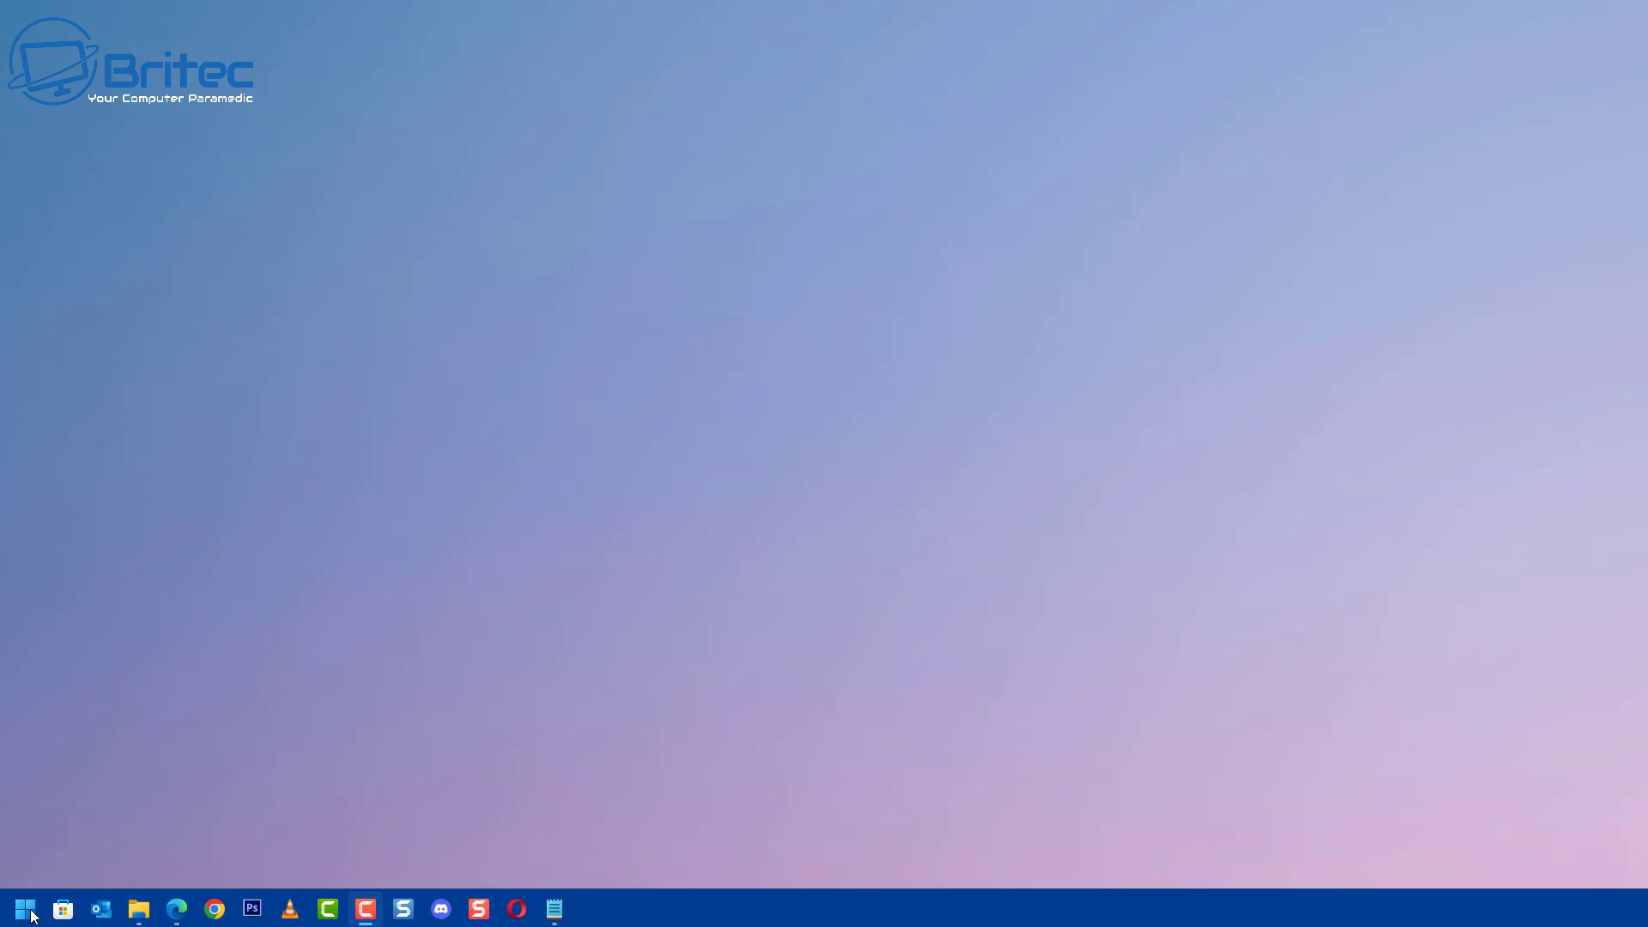
- Open the Start menu and show the Add items list: Commands, Folders, Line, Choose your Item
click(25, 909)
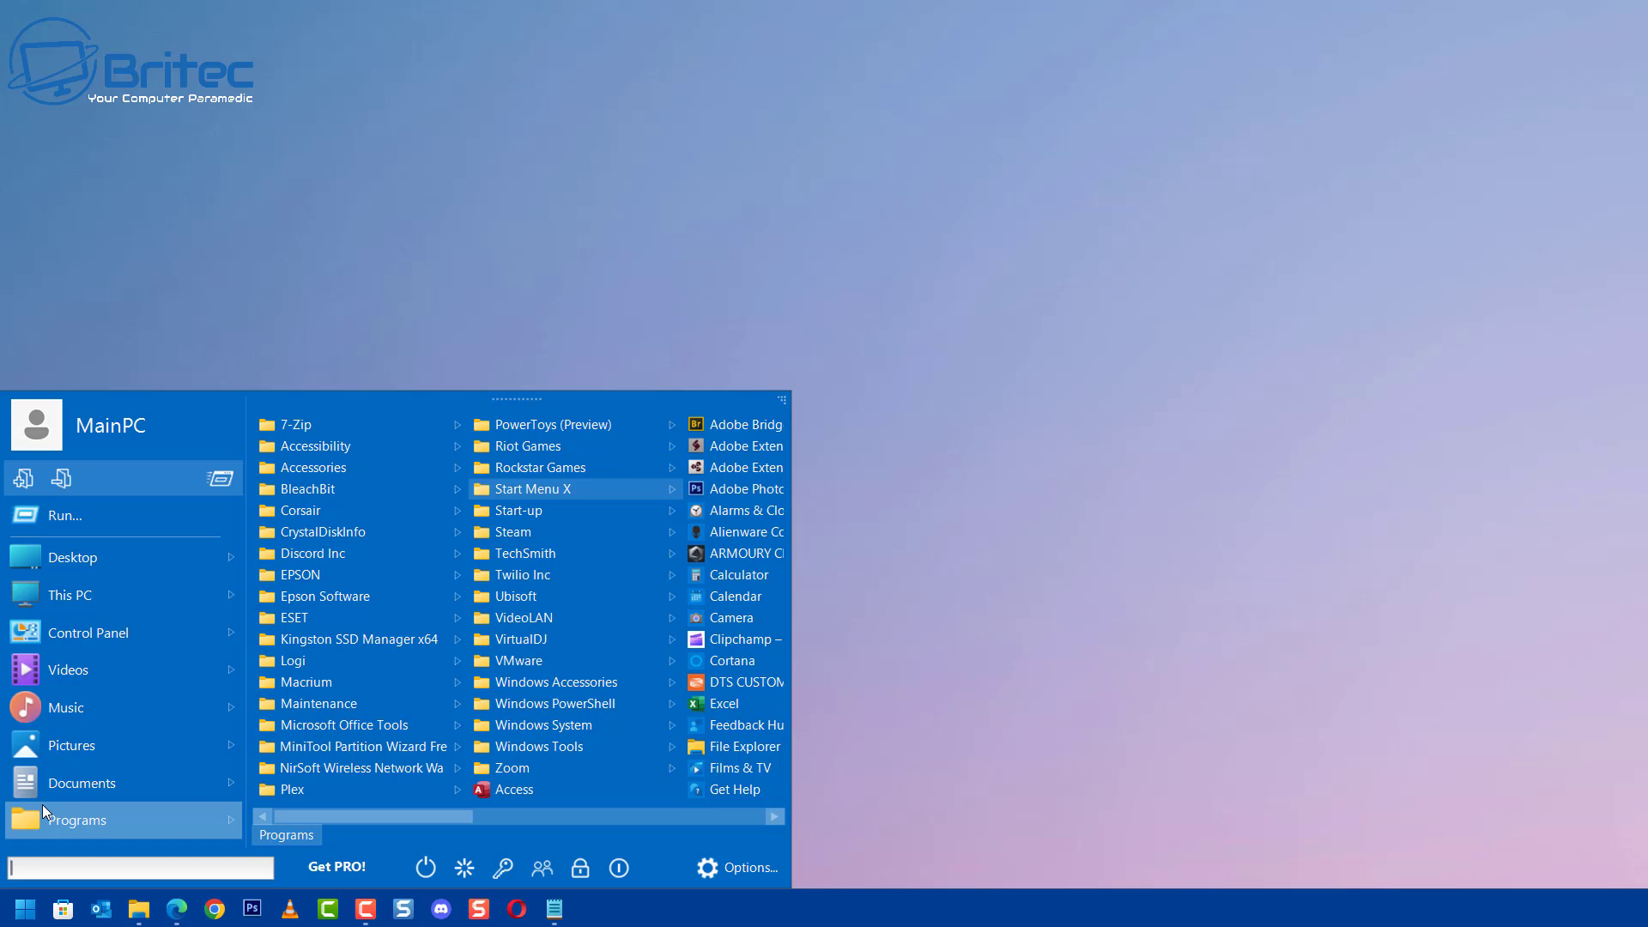
mouse_move(53, 595)
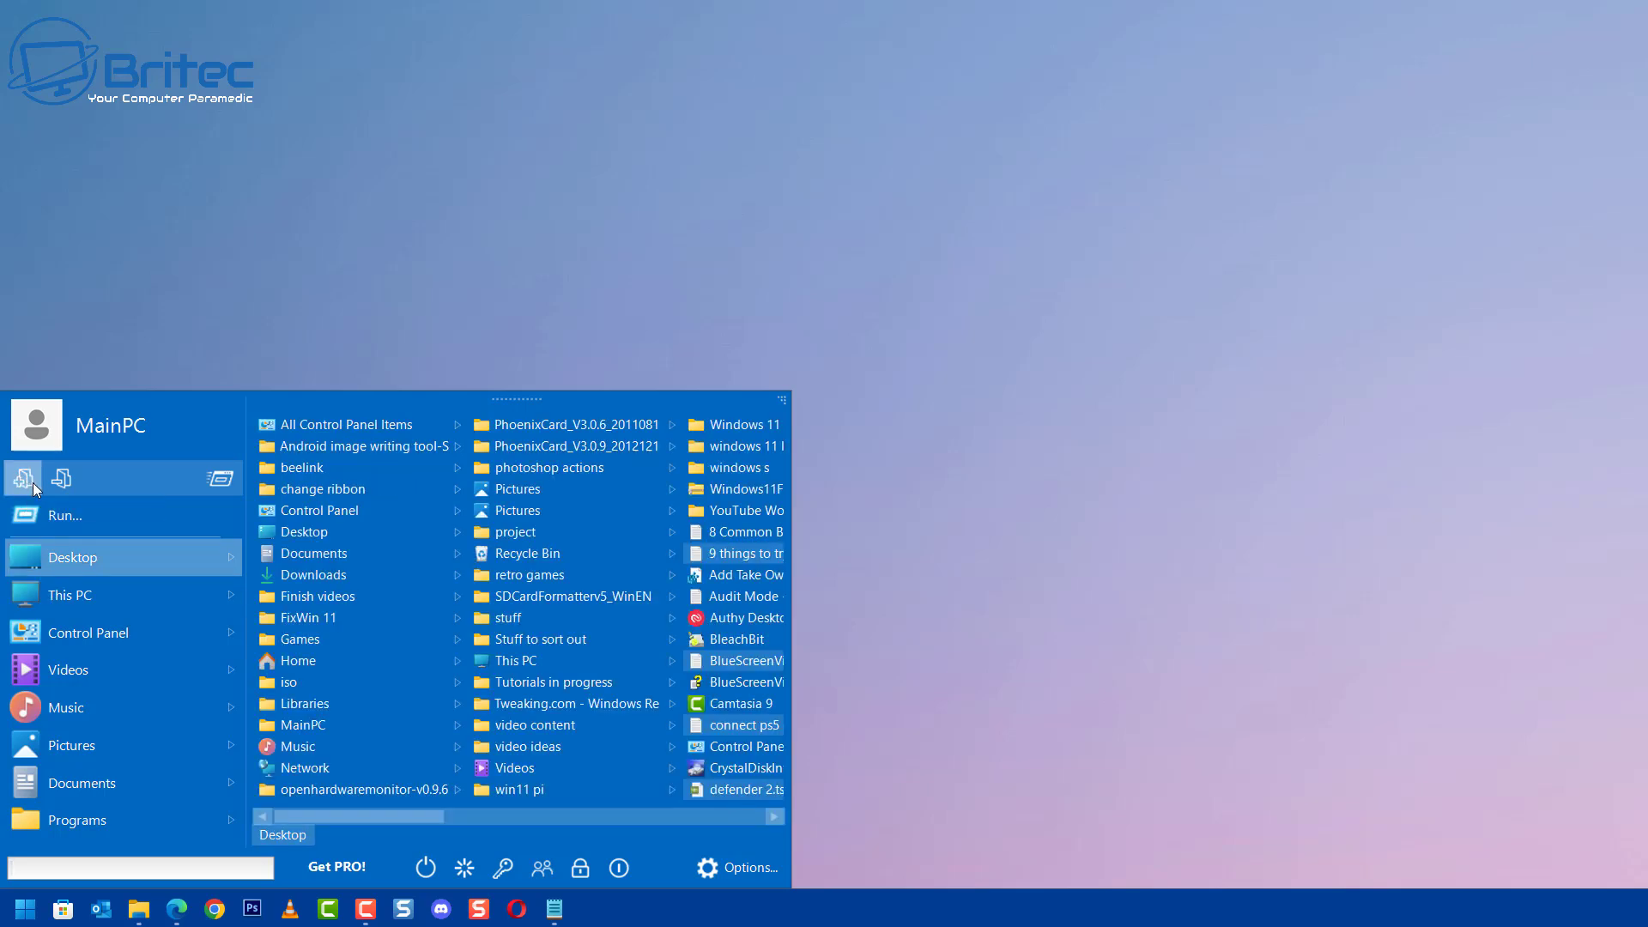
click(23, 484)
mouse_move(41, 510)
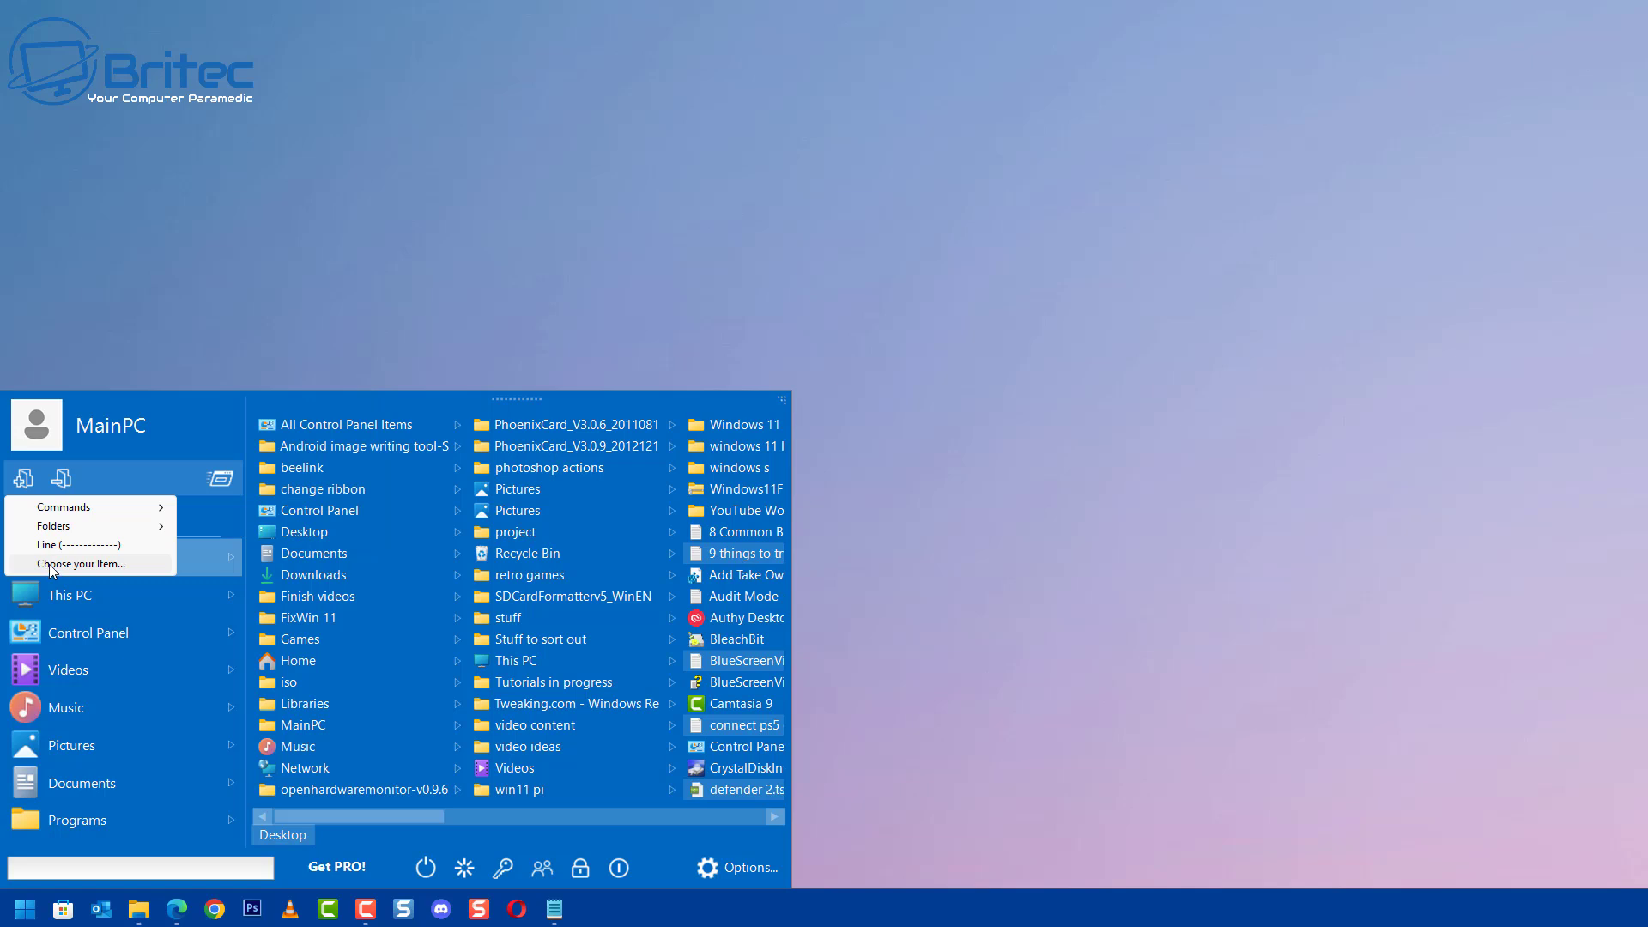
mouse_move(93, 511)
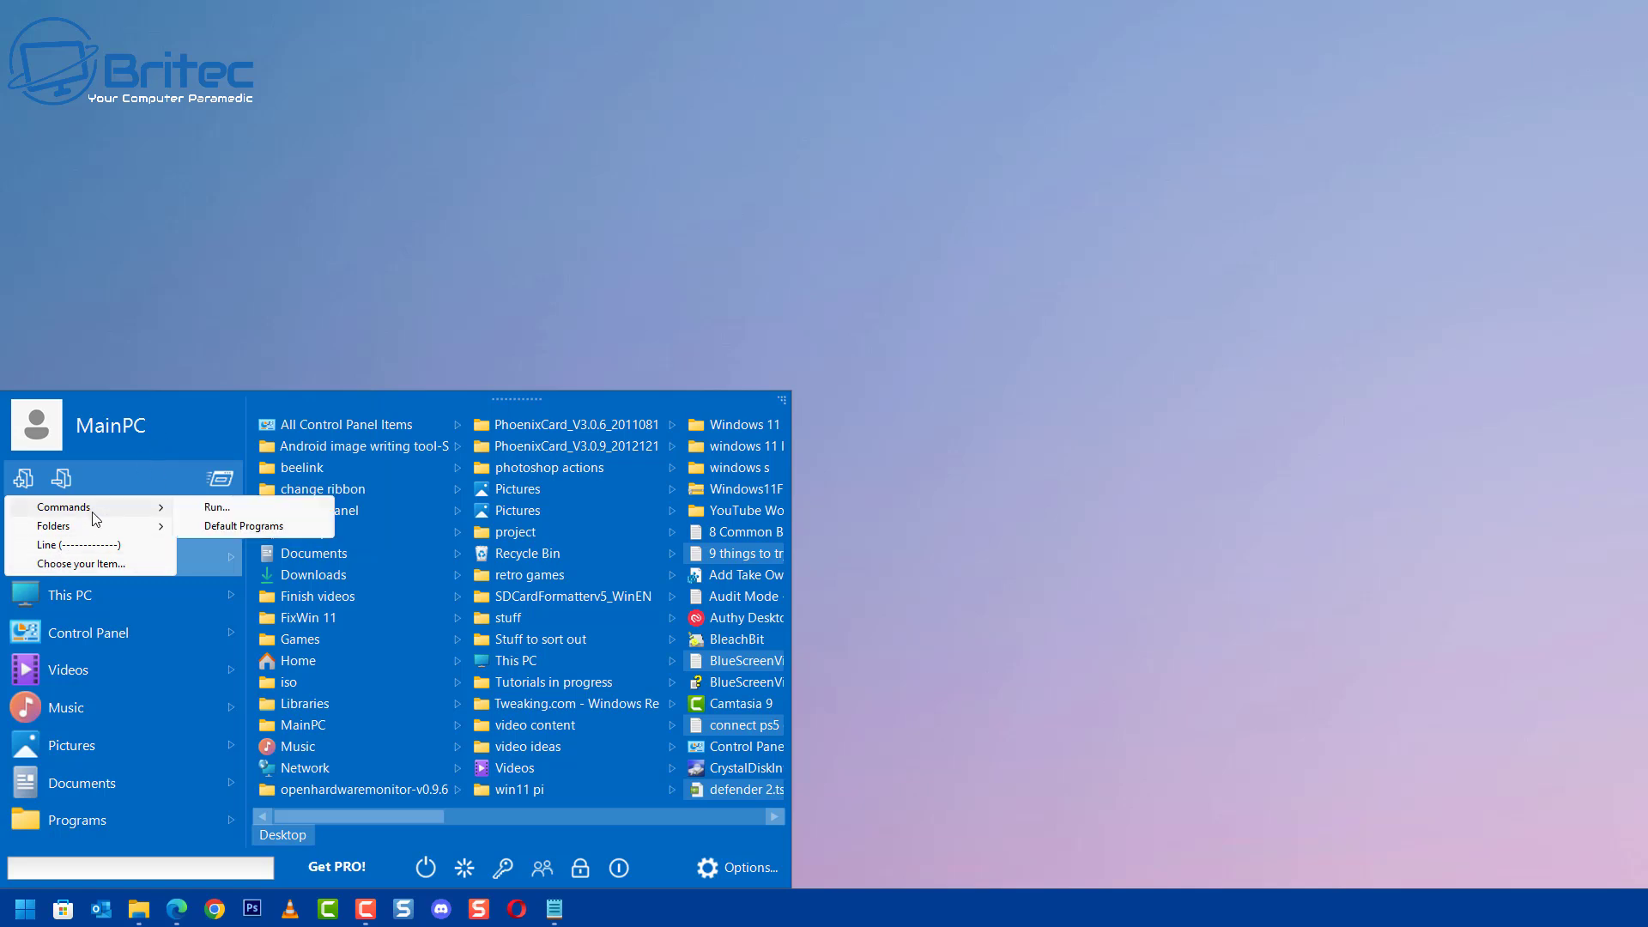
- Drag the Start menu's resize corner wider and narrower until a fourth column of items fits
click(150, 869)
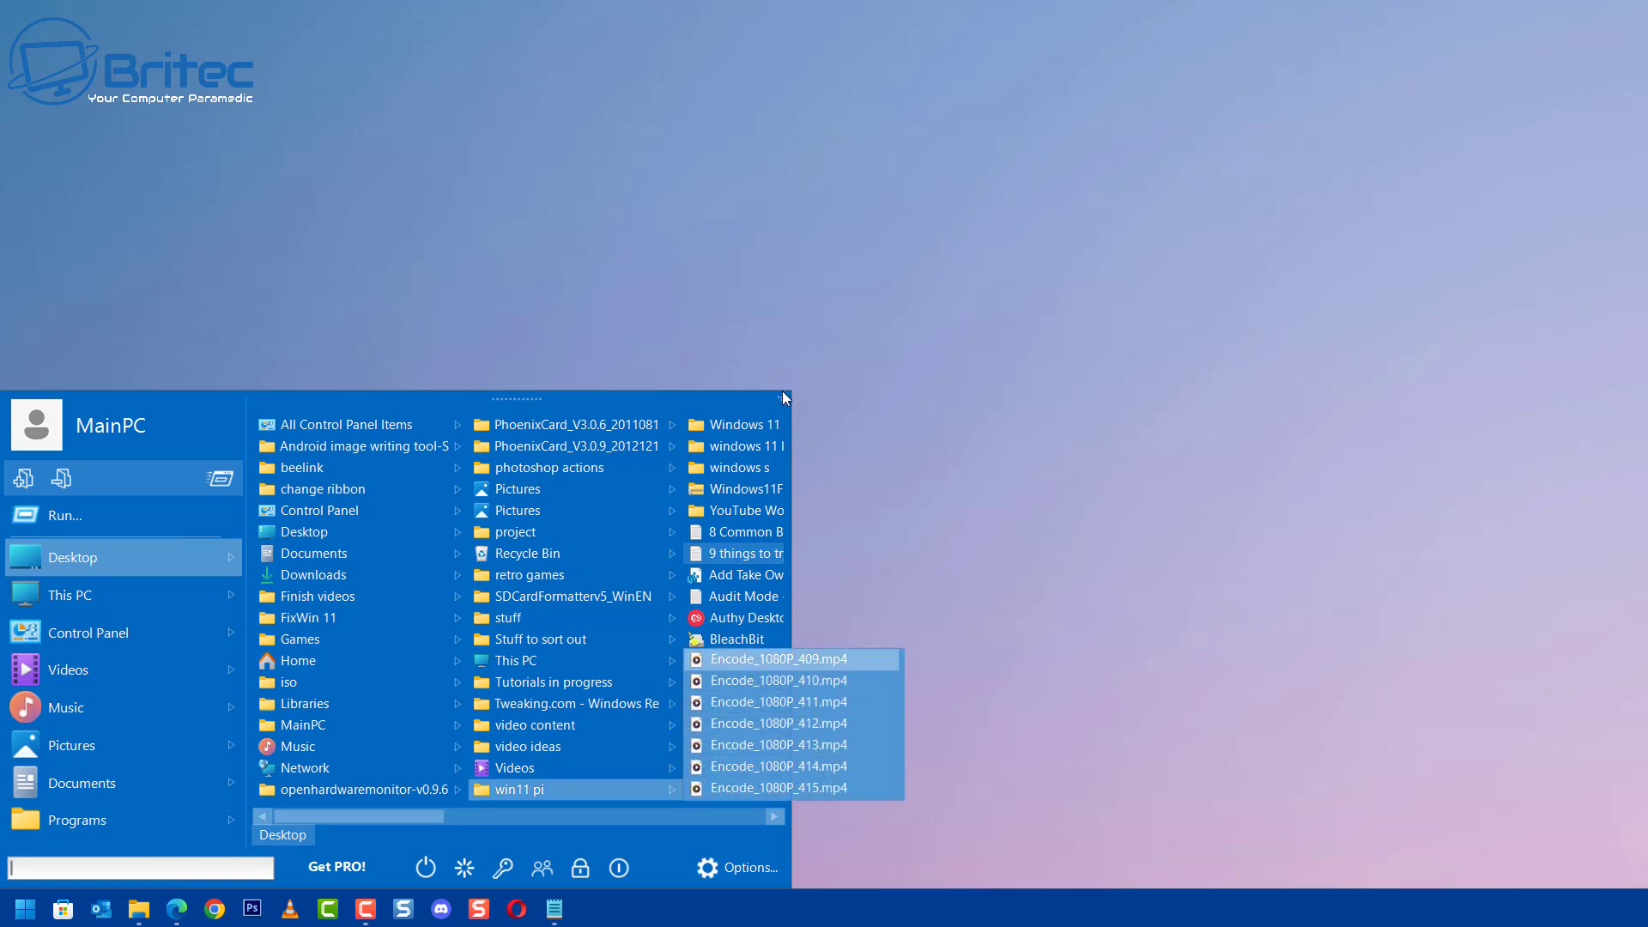
drag(786, 393, 808, 323)
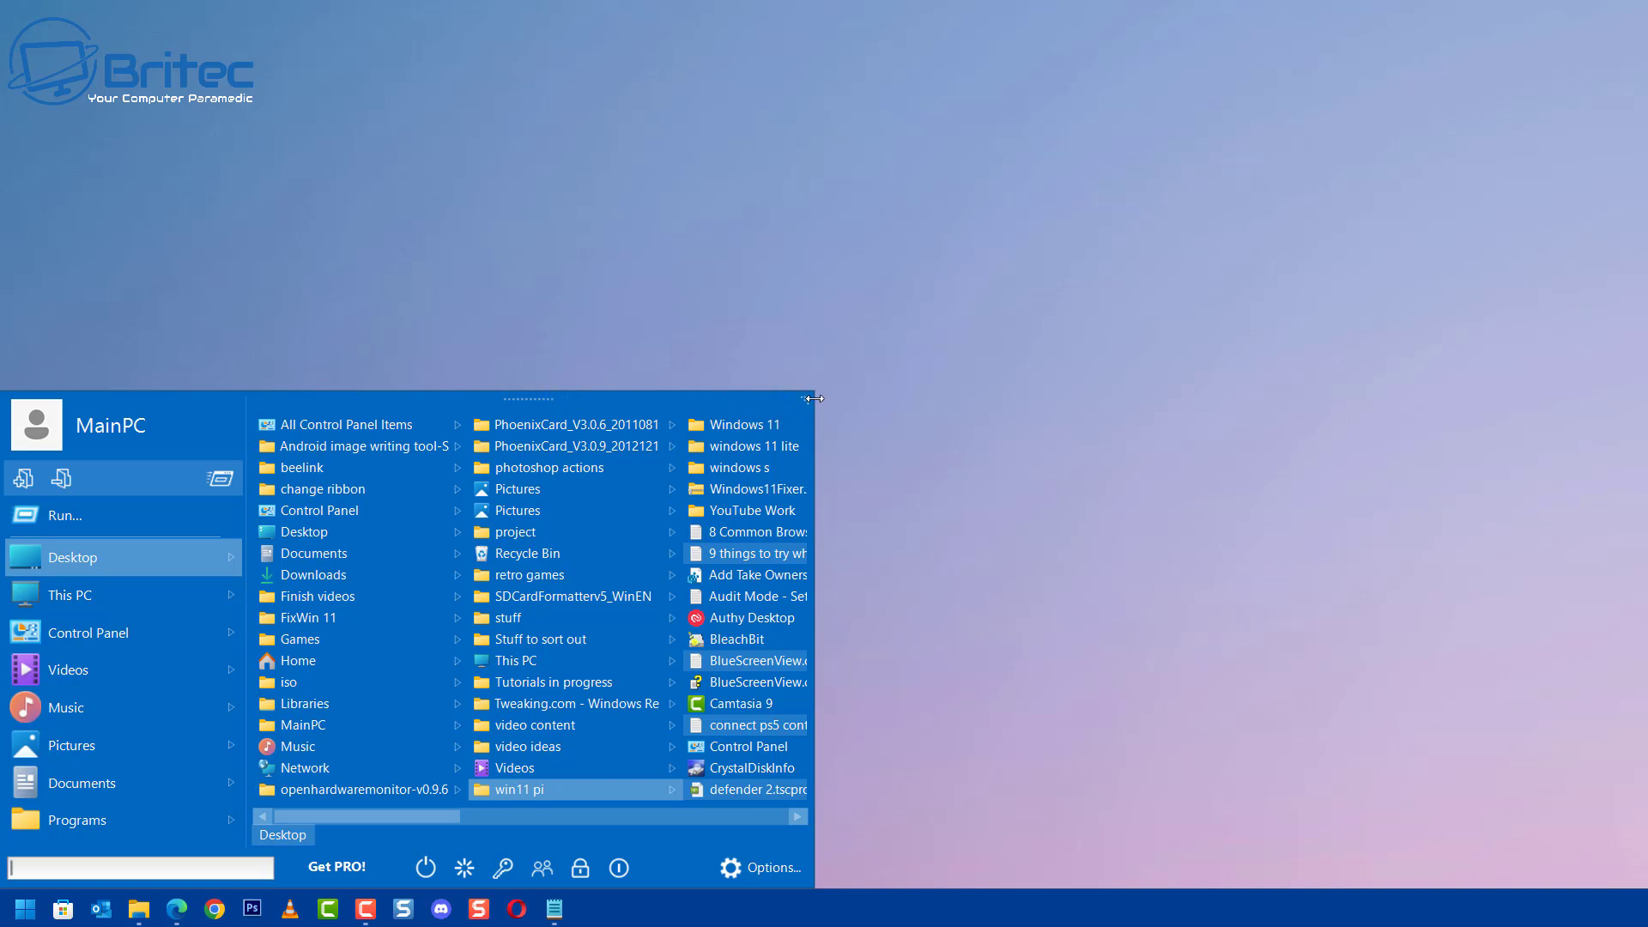
drag(813, 399, 594, 399)
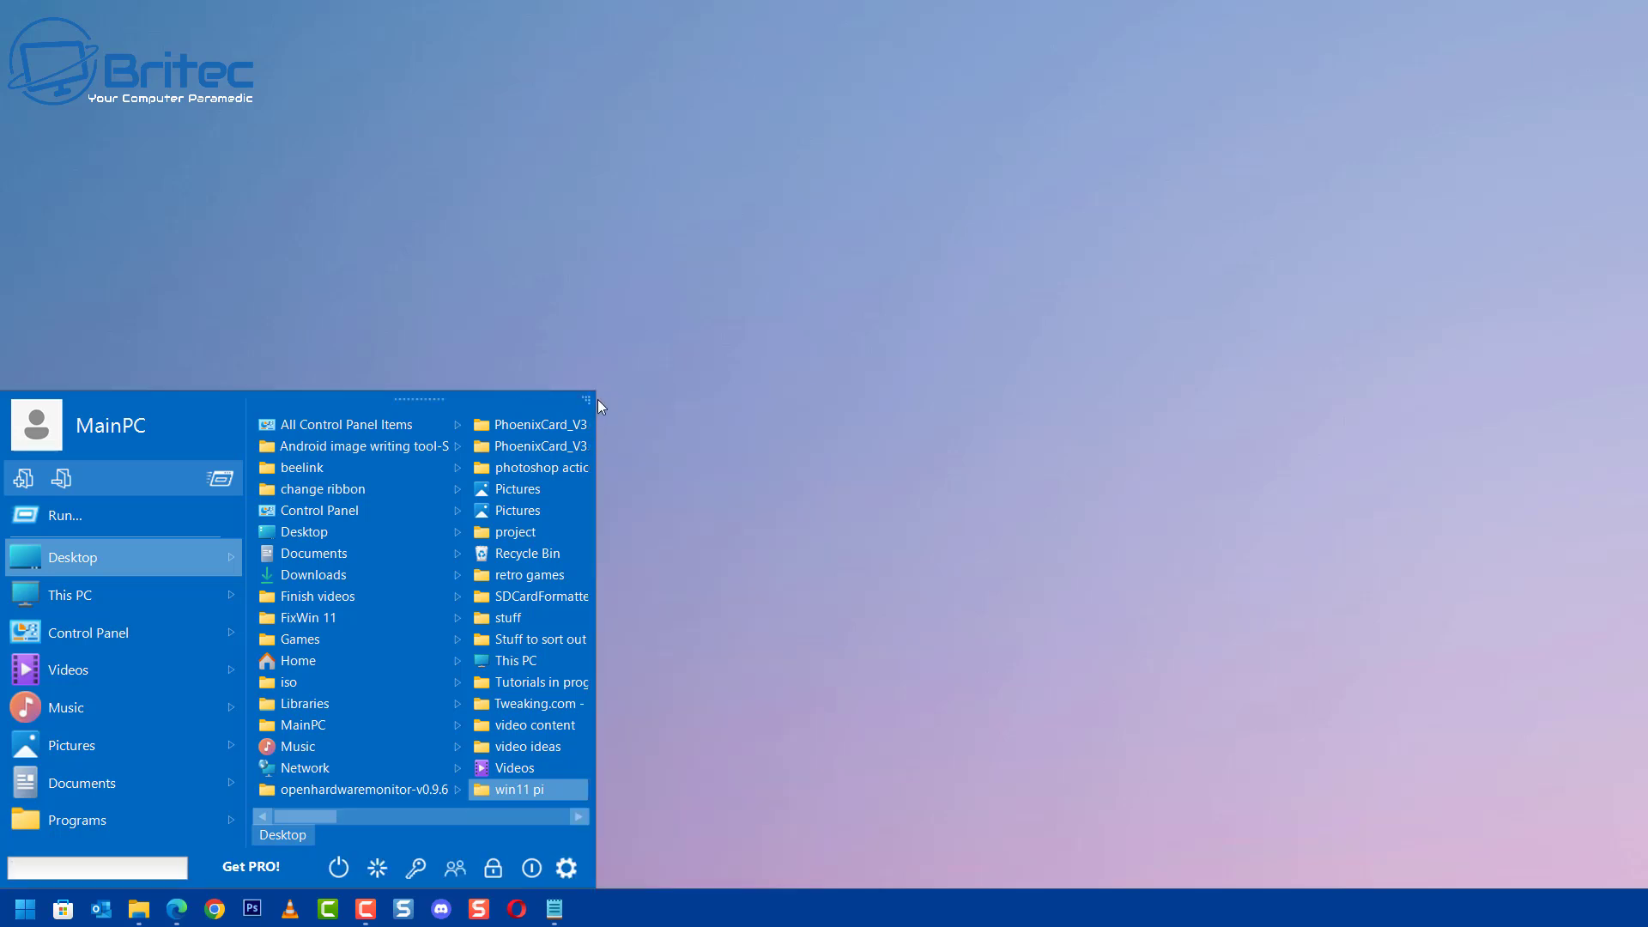
drag(598, 399, 667, 403)
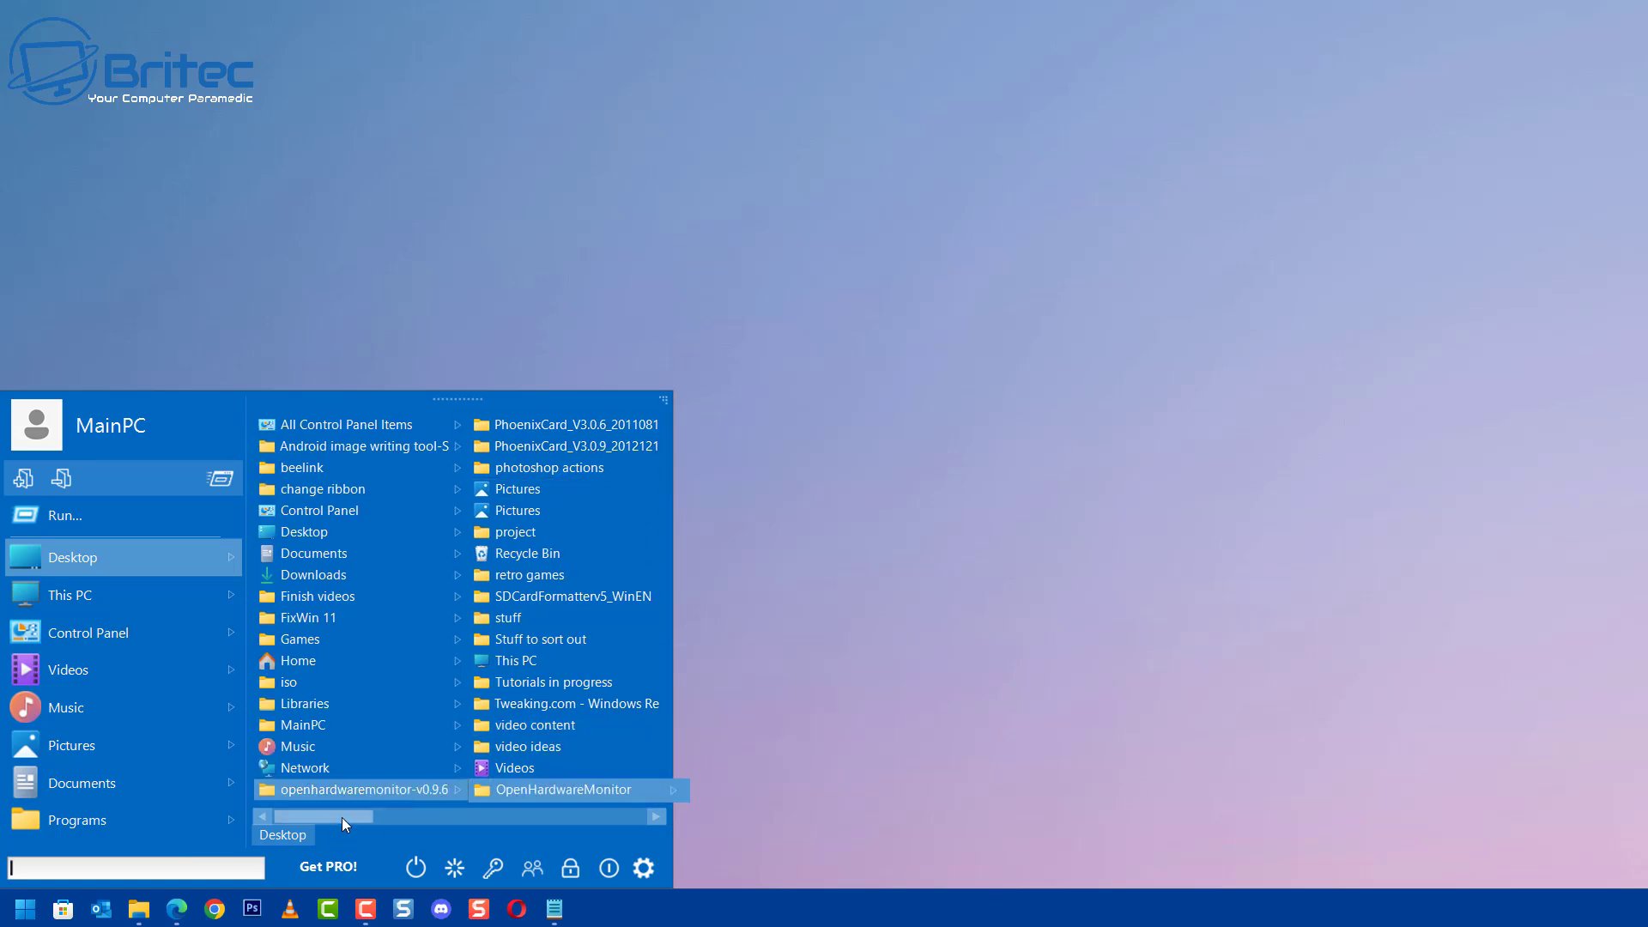
drag(342, 817, 288, 816)
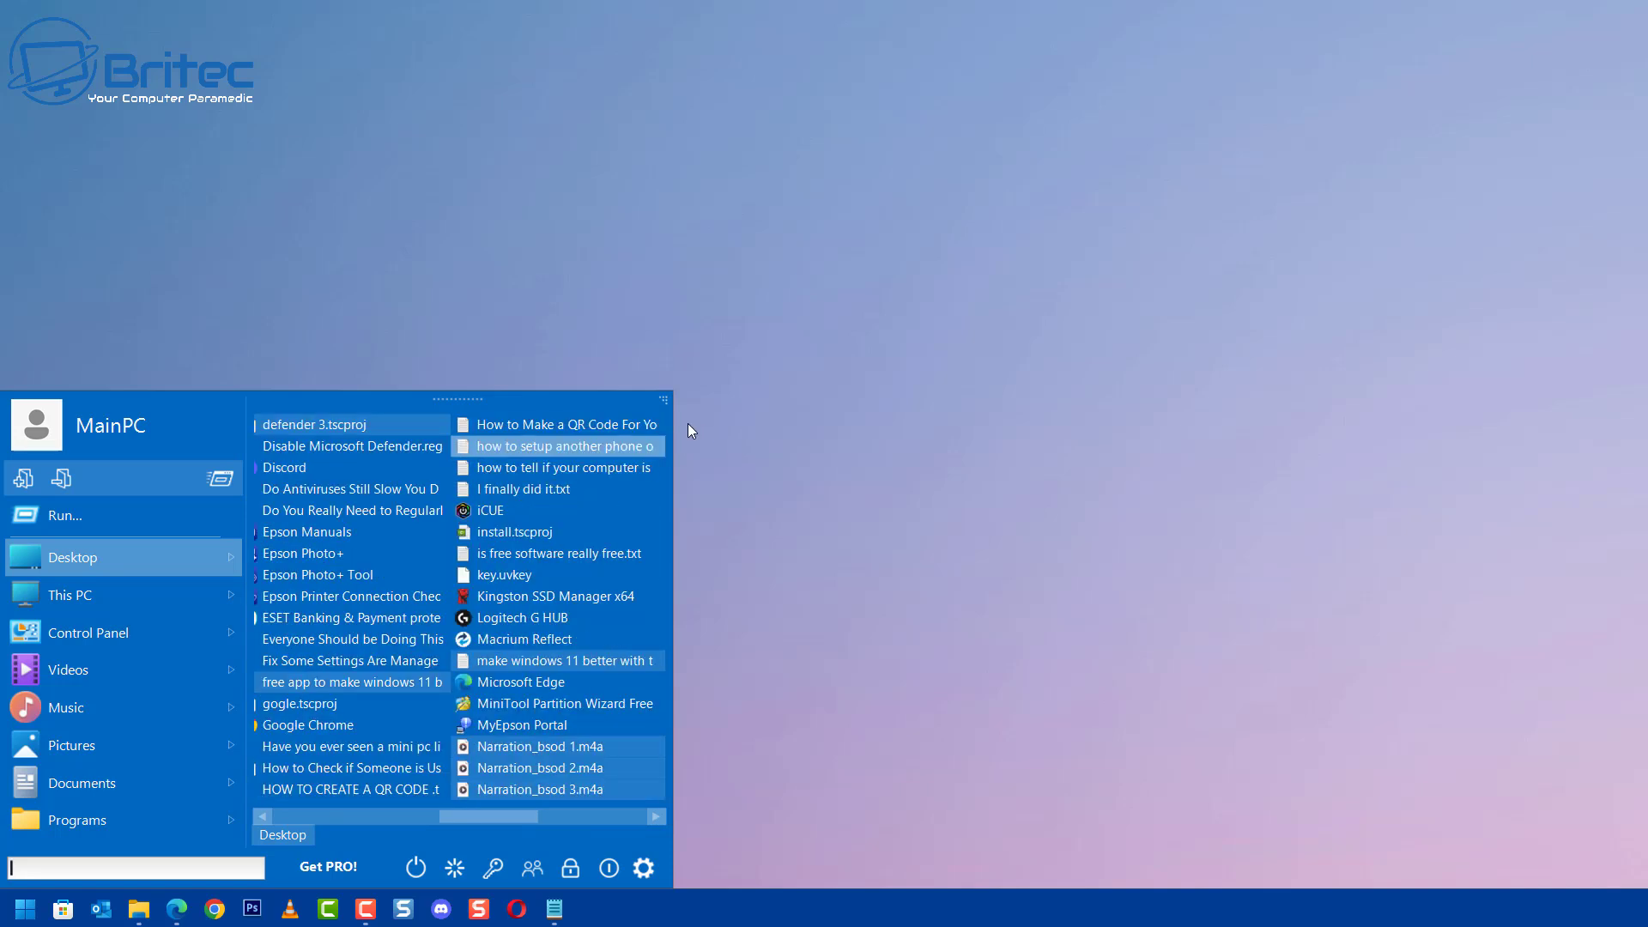
drag(690, 422, 890, 409)
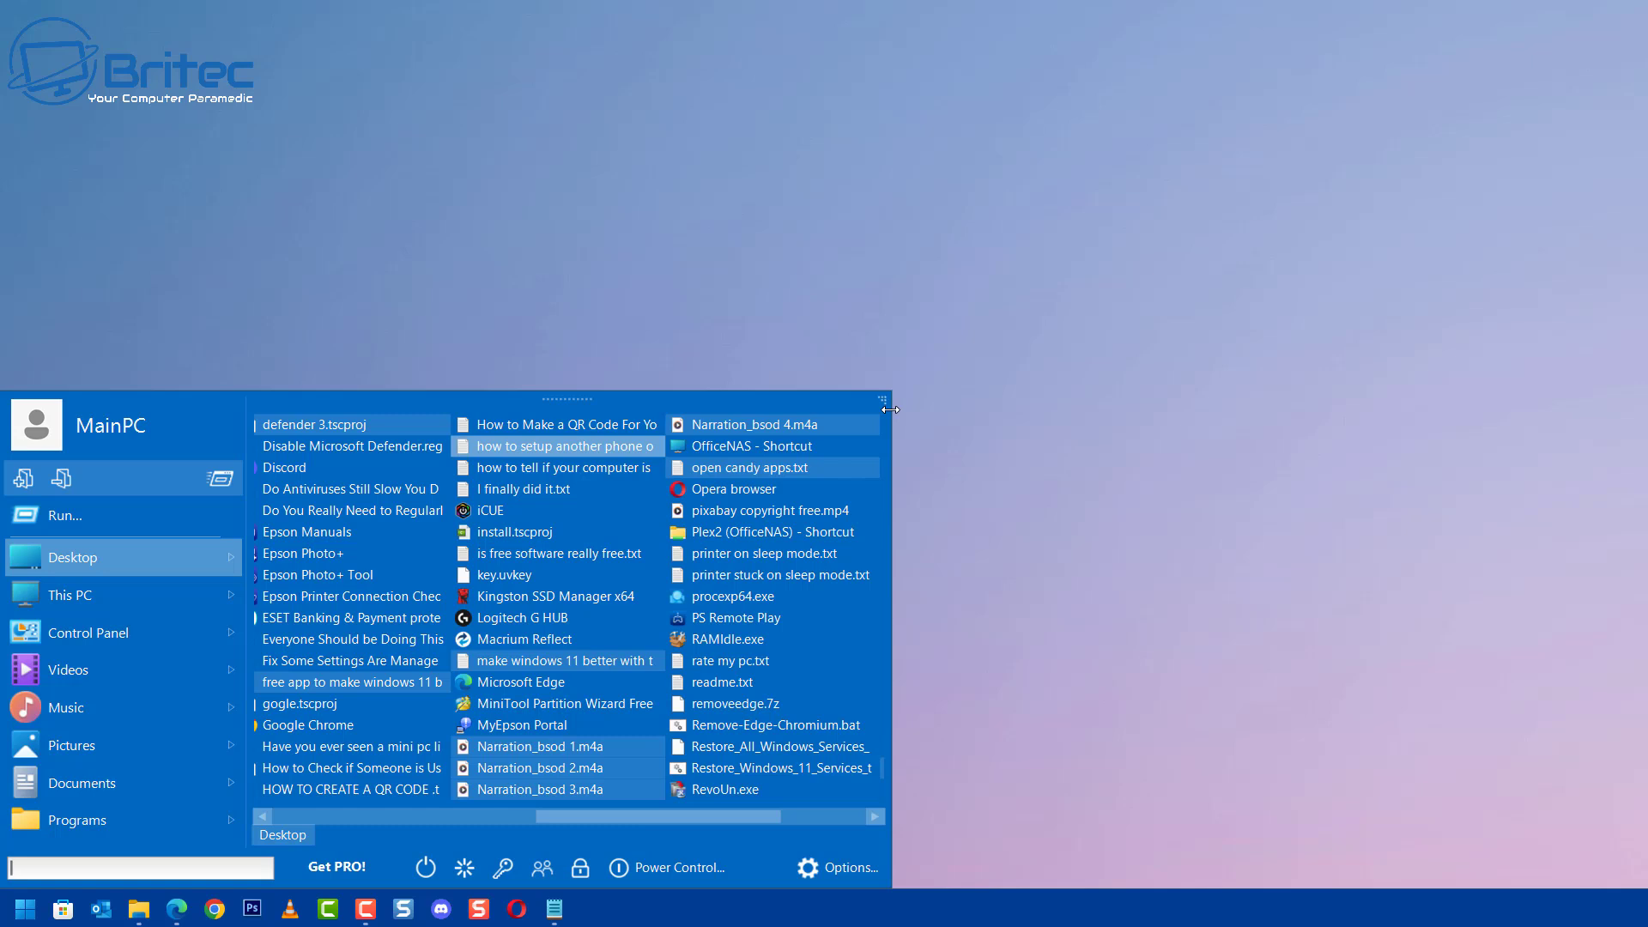
mouse_move(890, 410)
mouse_down()
mouse_move(1180, 409)
mouse_move(806, 415)
mouse_move(860, 418)
mouse_up()
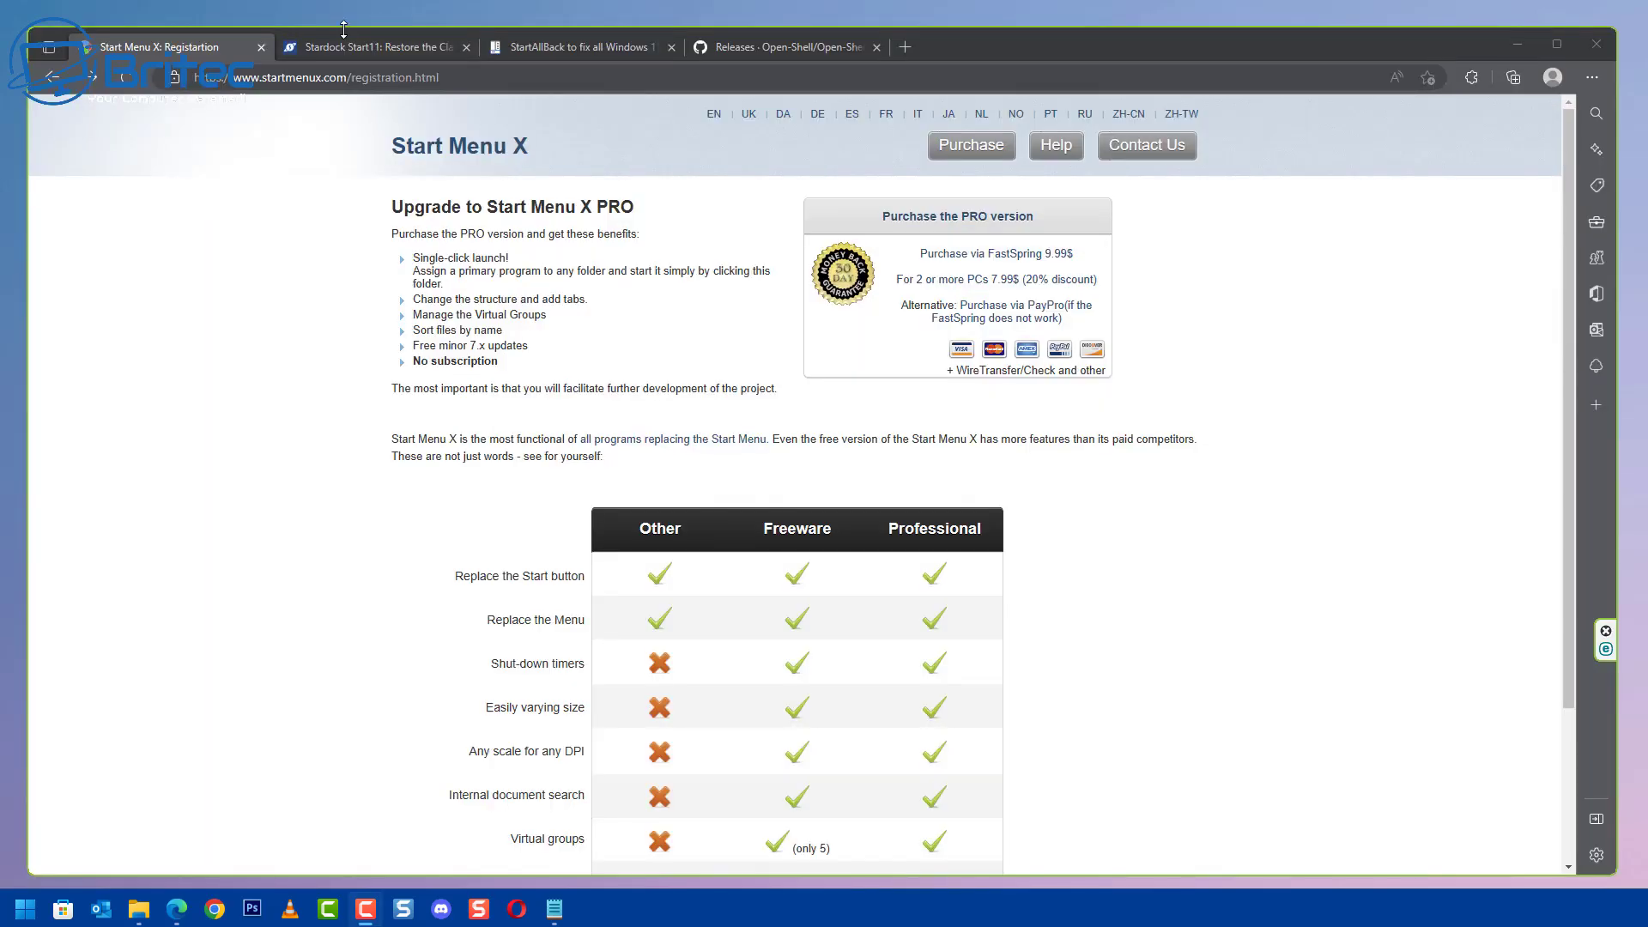
- View the Stardock Start11 tab, then the StartAllBack page with its v3.5.7 download
click(378, 46)
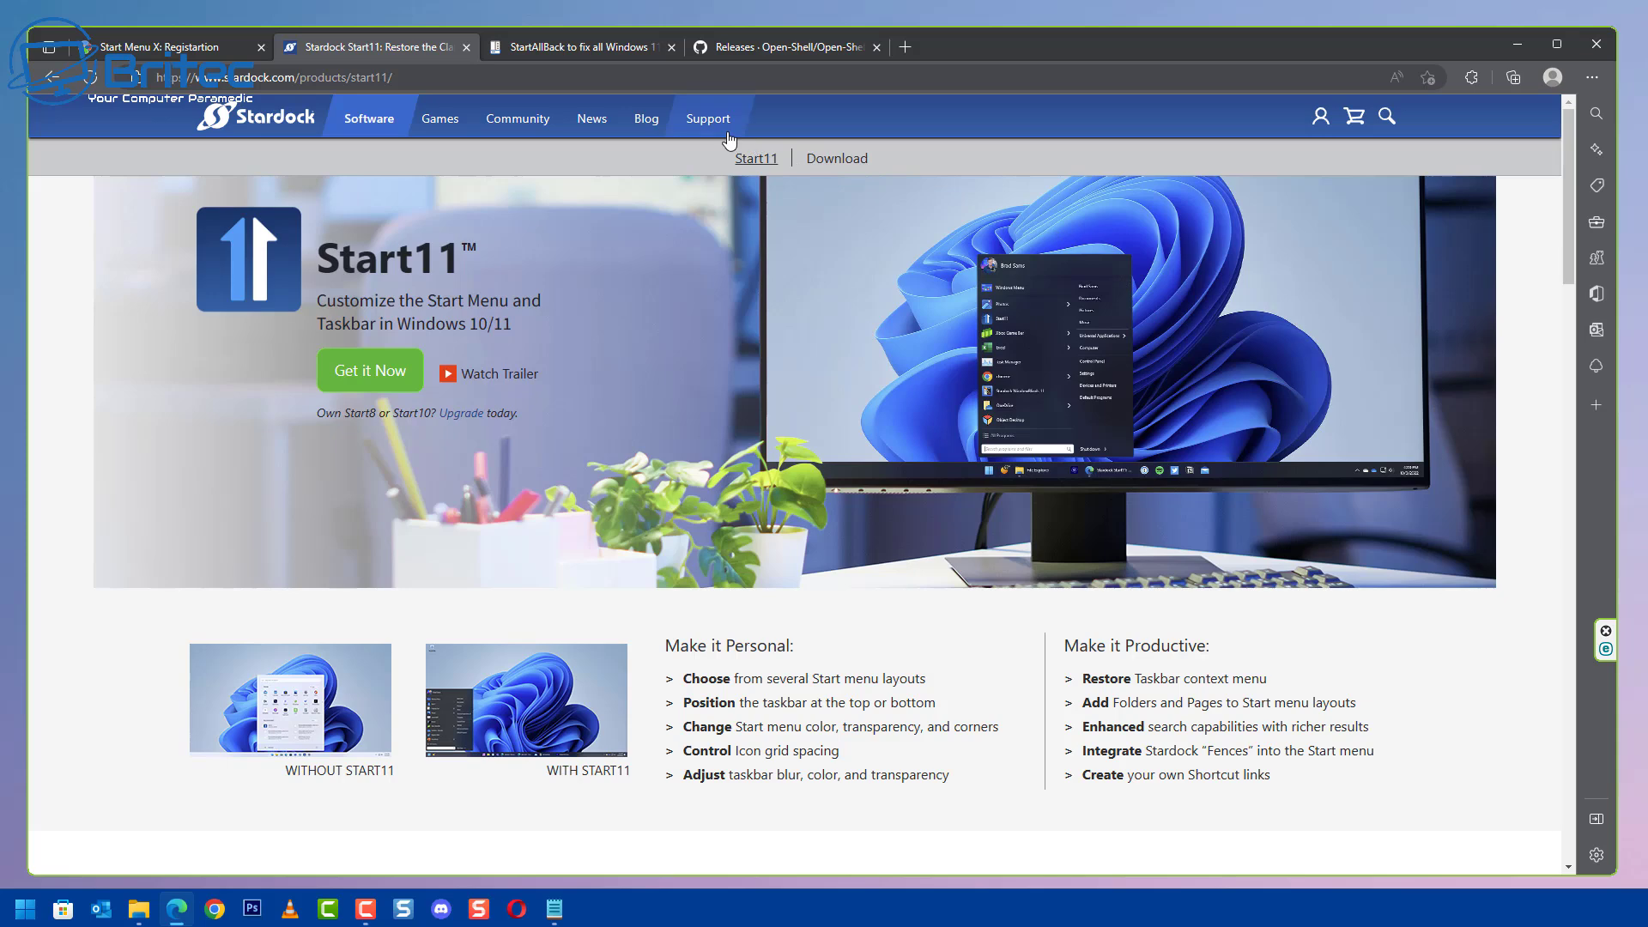
mouse_move(582, 49)
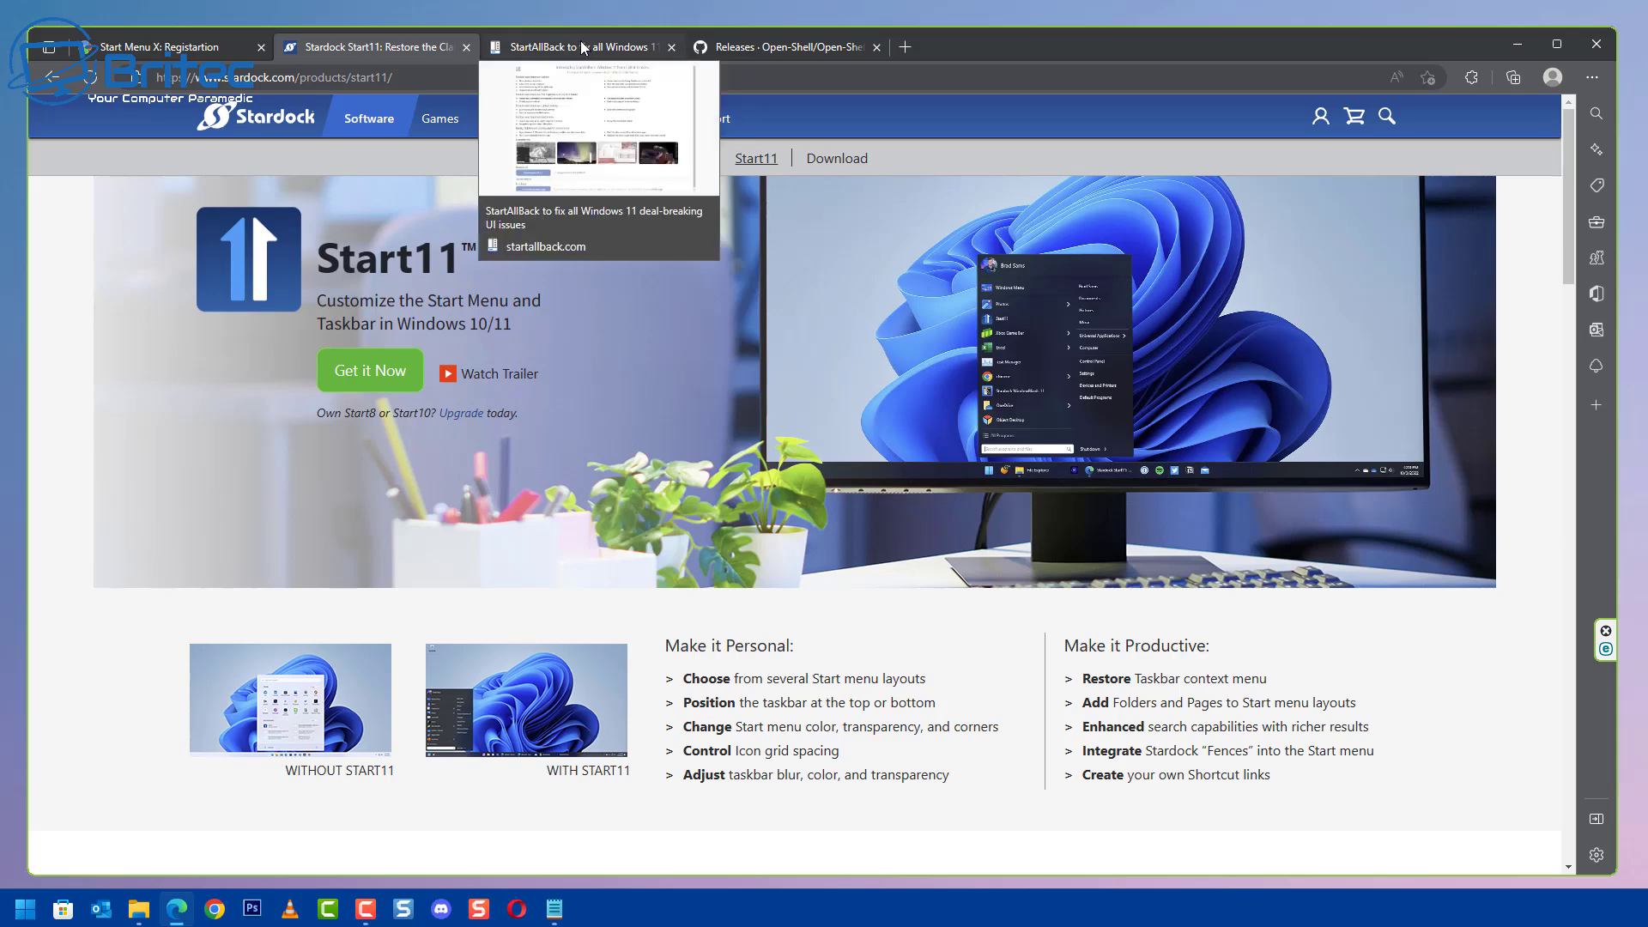
click(582, 49)
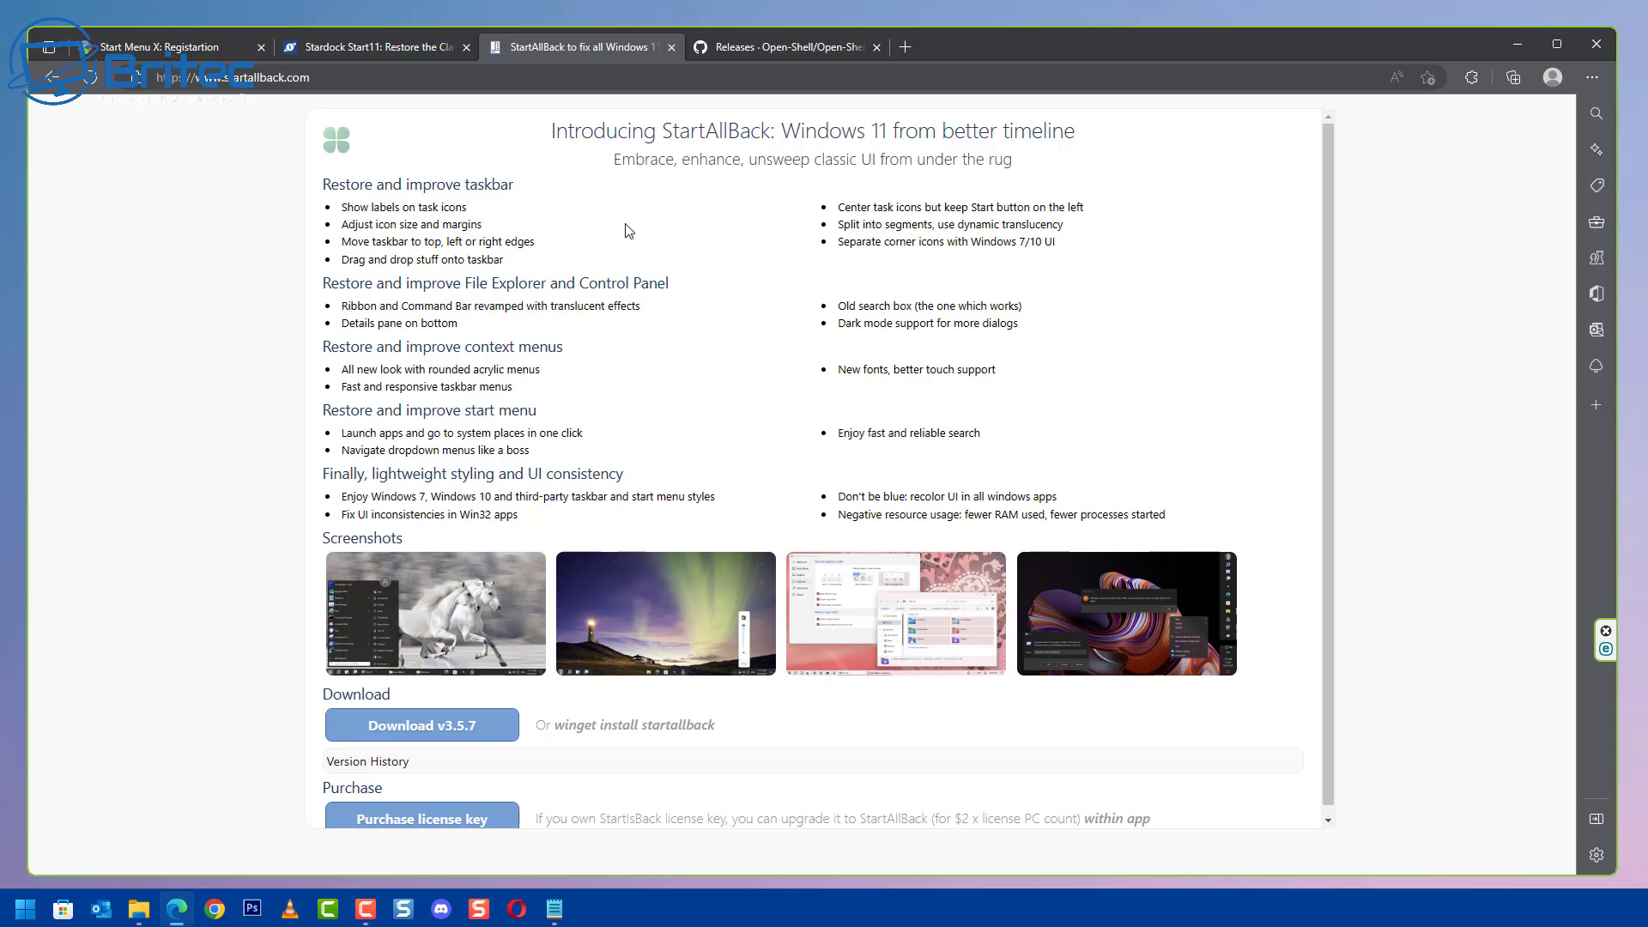
- Scroll through the Open-Shell-Menu GitHub releases list, showing 4.4.189 and 4.4.188
click(798, 49)
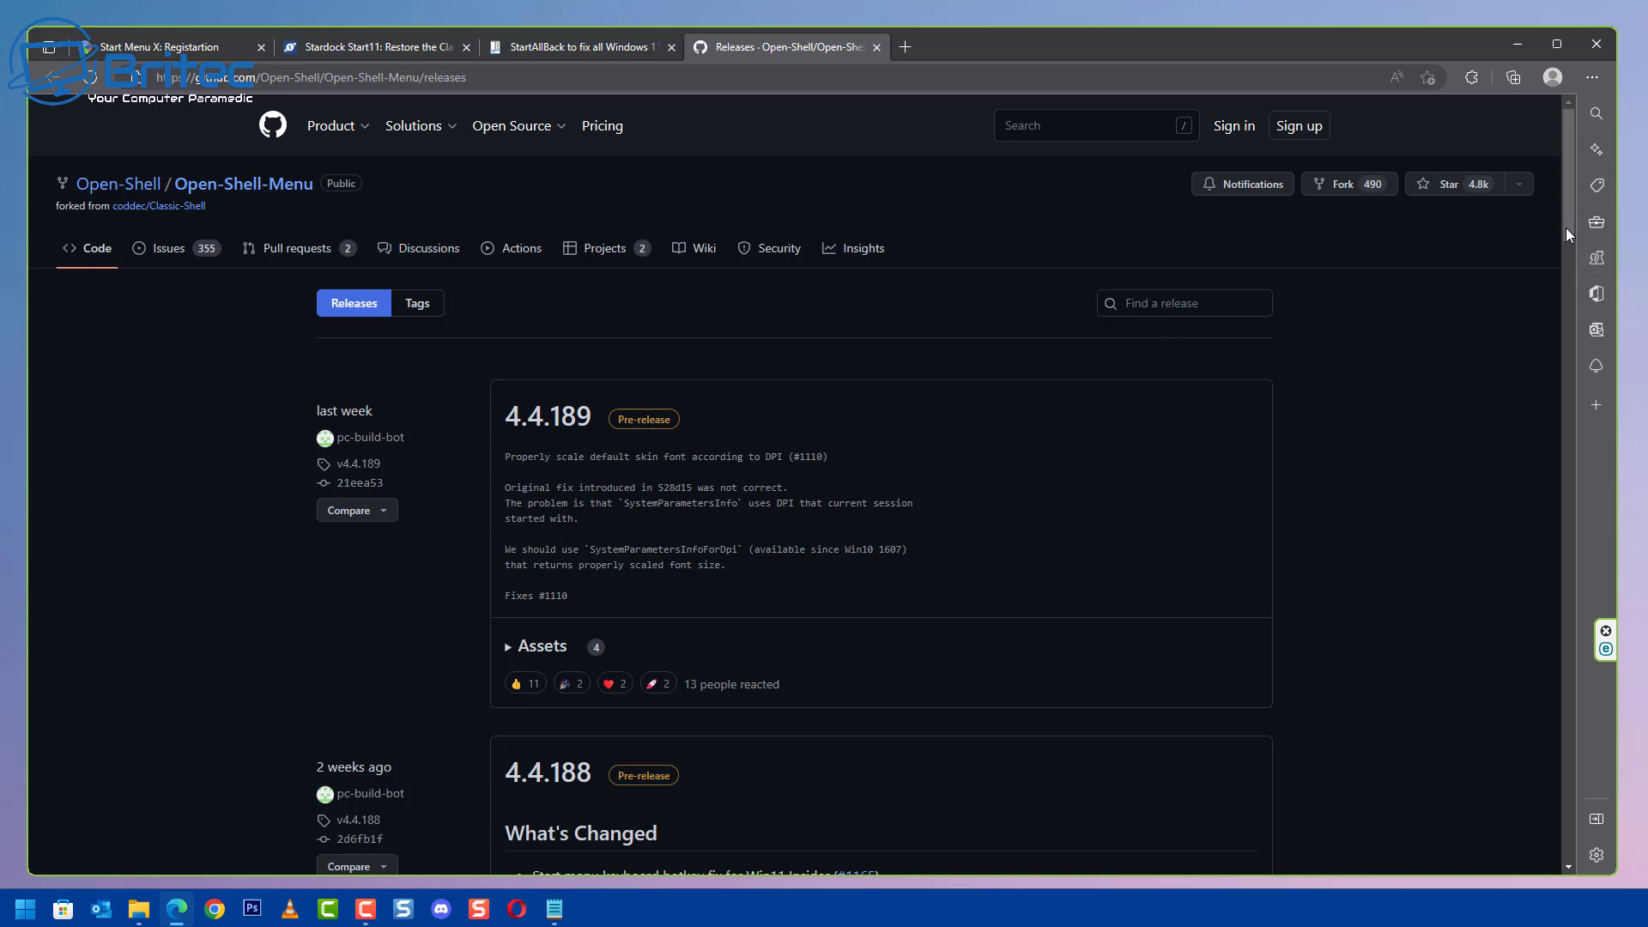
scroll(1562, 225, down, 2)
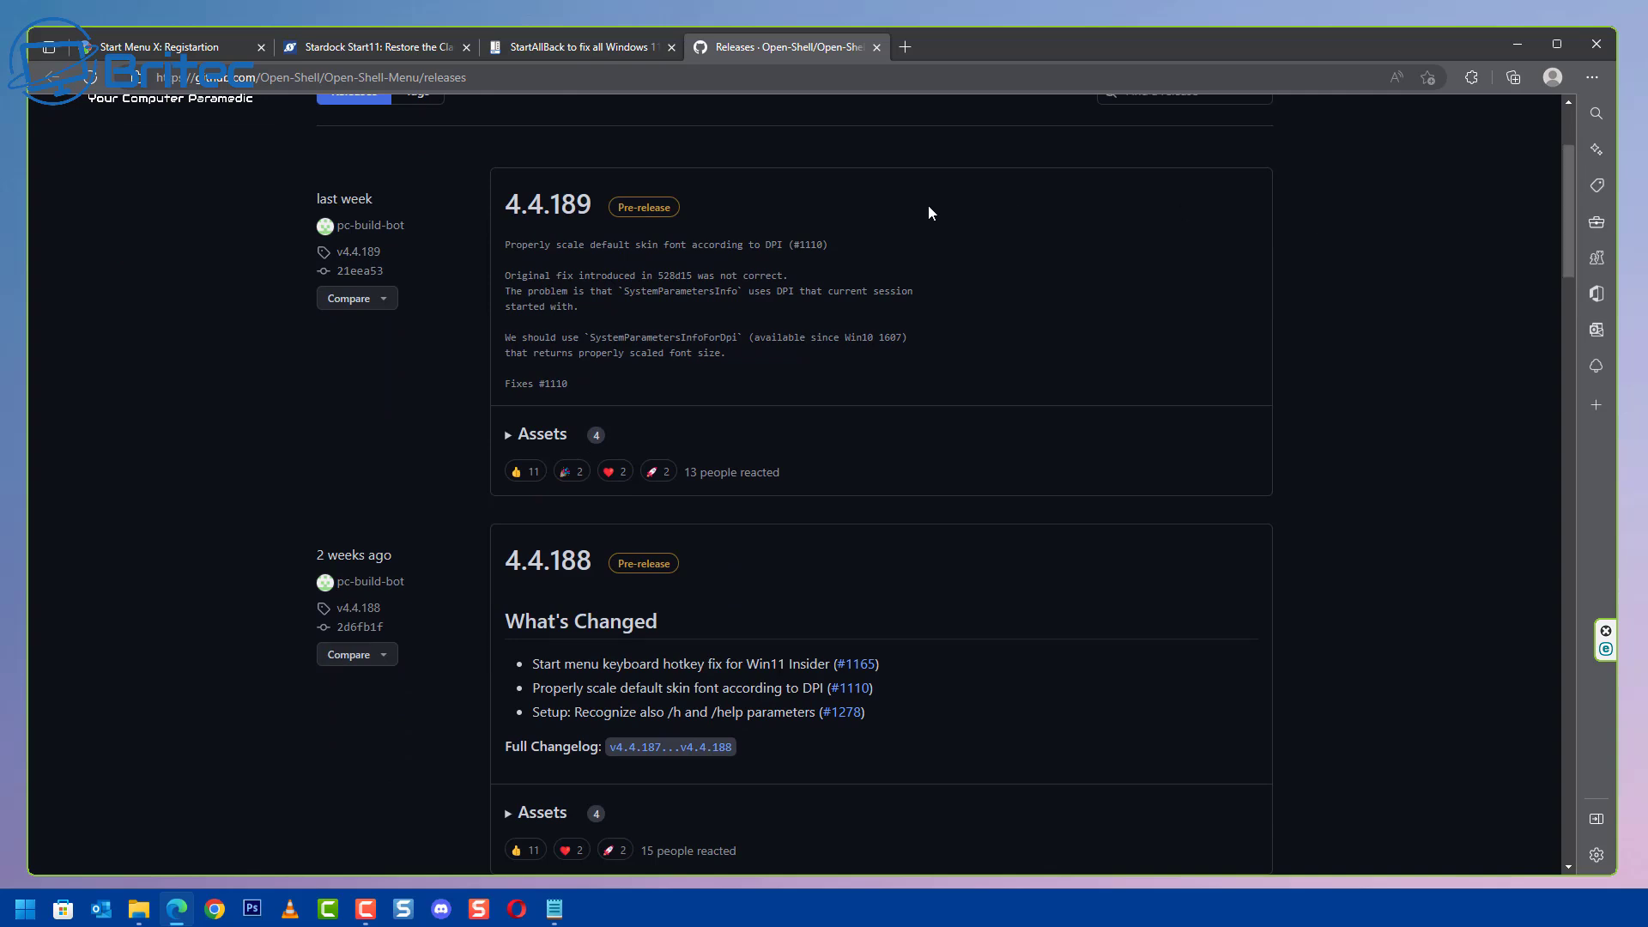
scroll(1176, 295, up, 1)
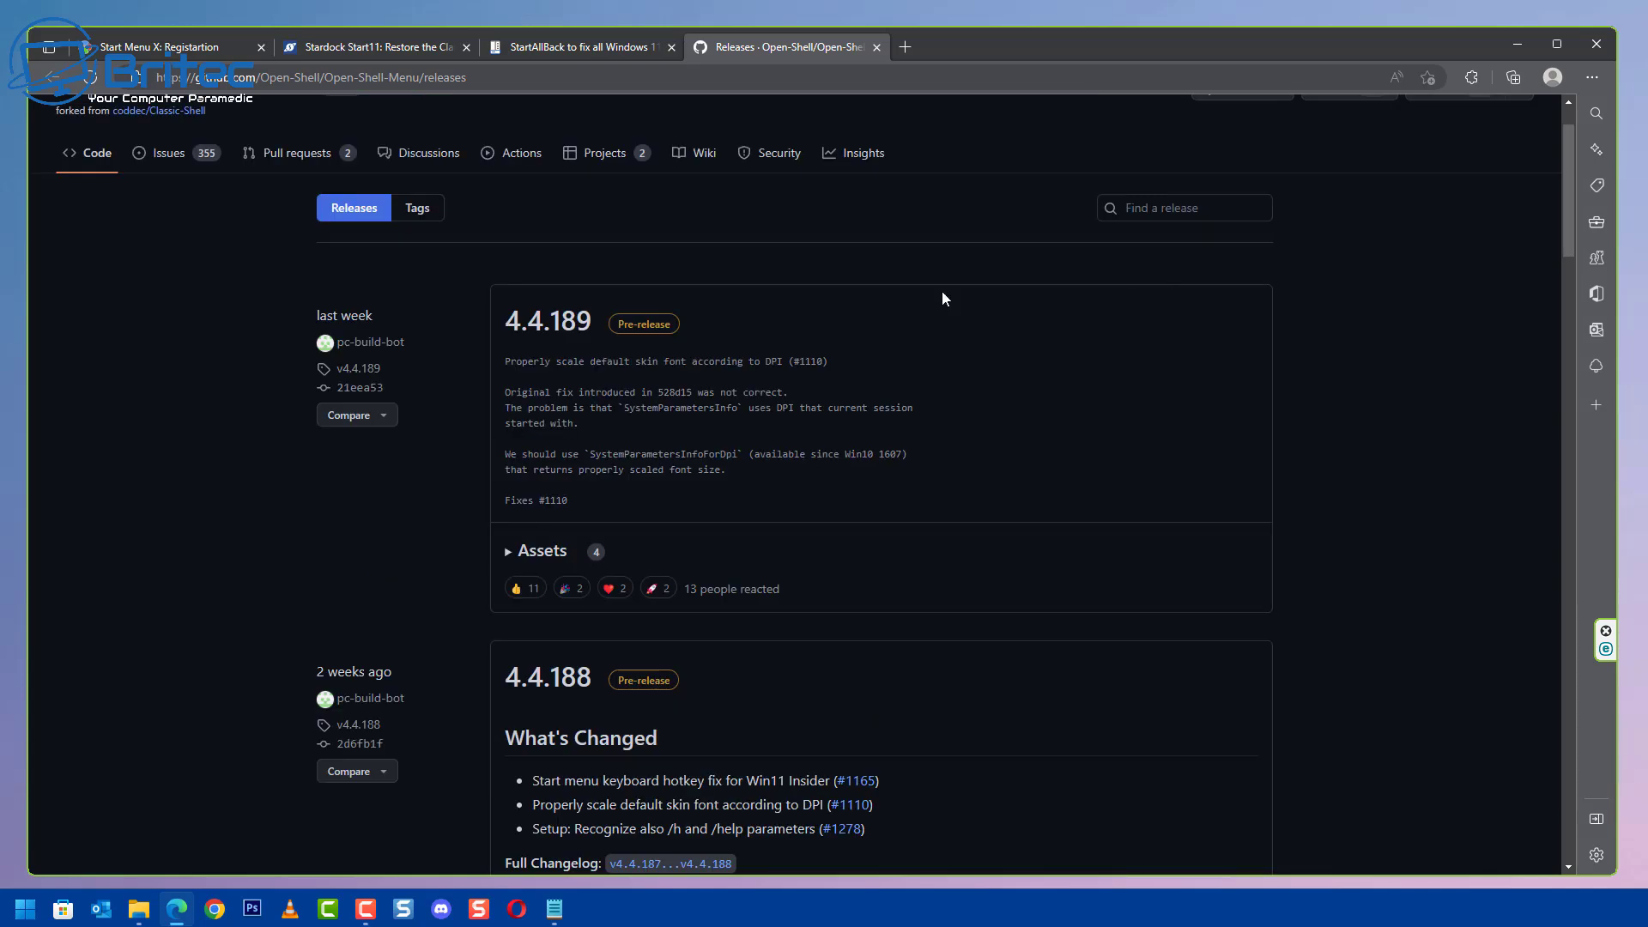
scroll(1062, 302, up, 1)
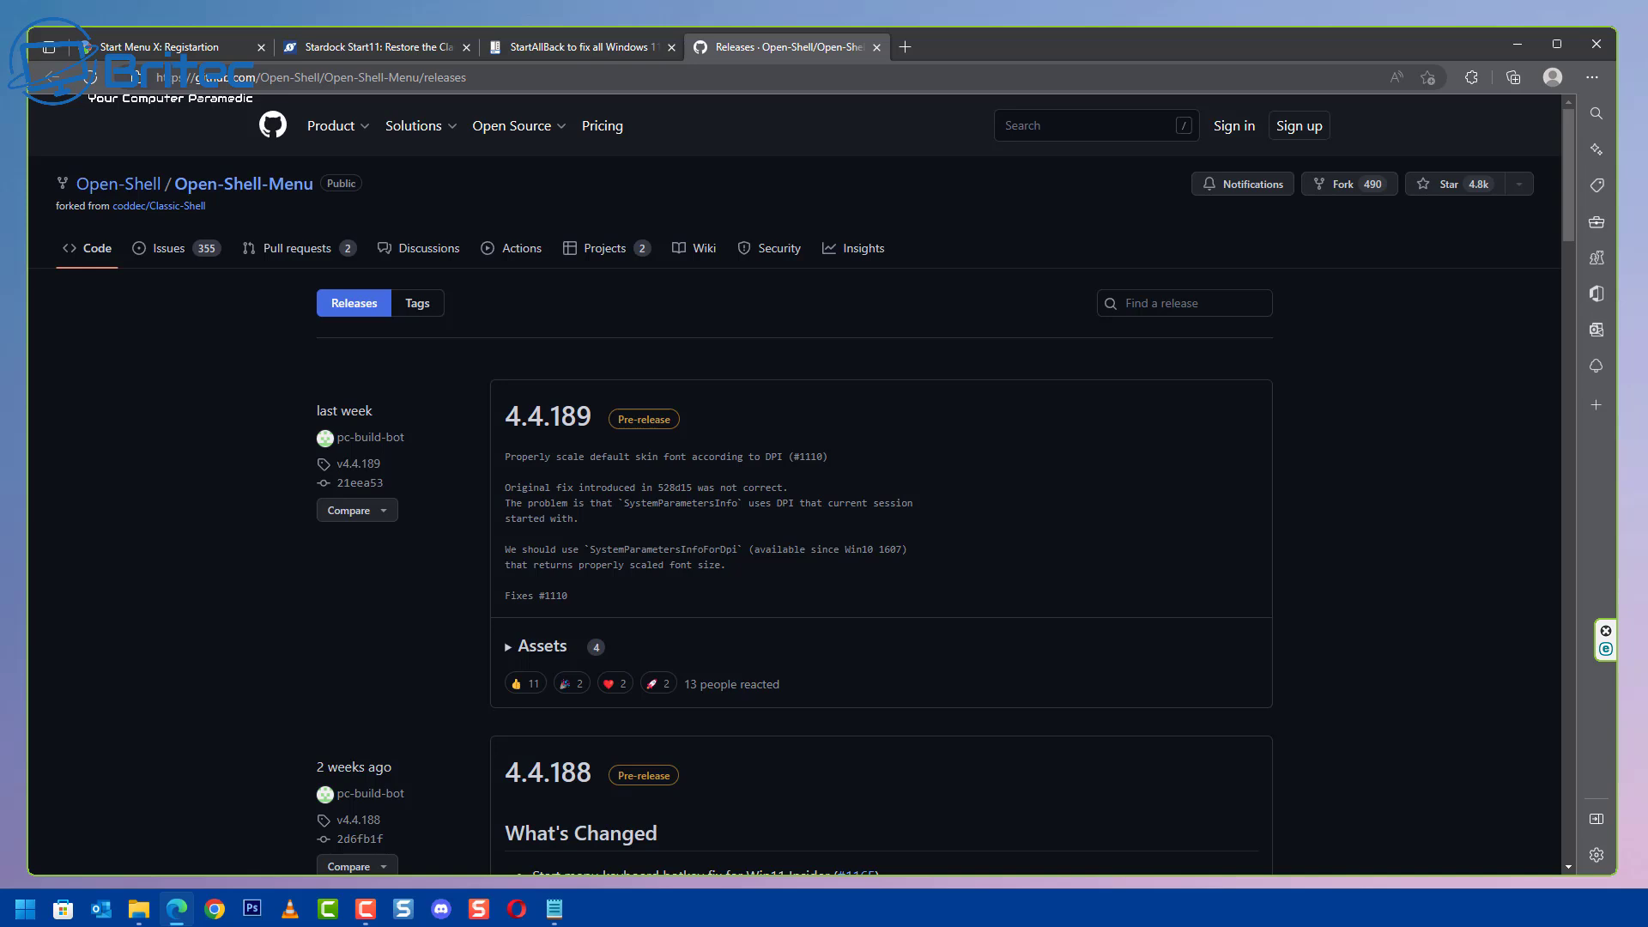
- Read the Windows 11 22H2 Start menu known-issues article in Chrome with bookmarks hidden, then minimize Chrome
key(alt+Tab)
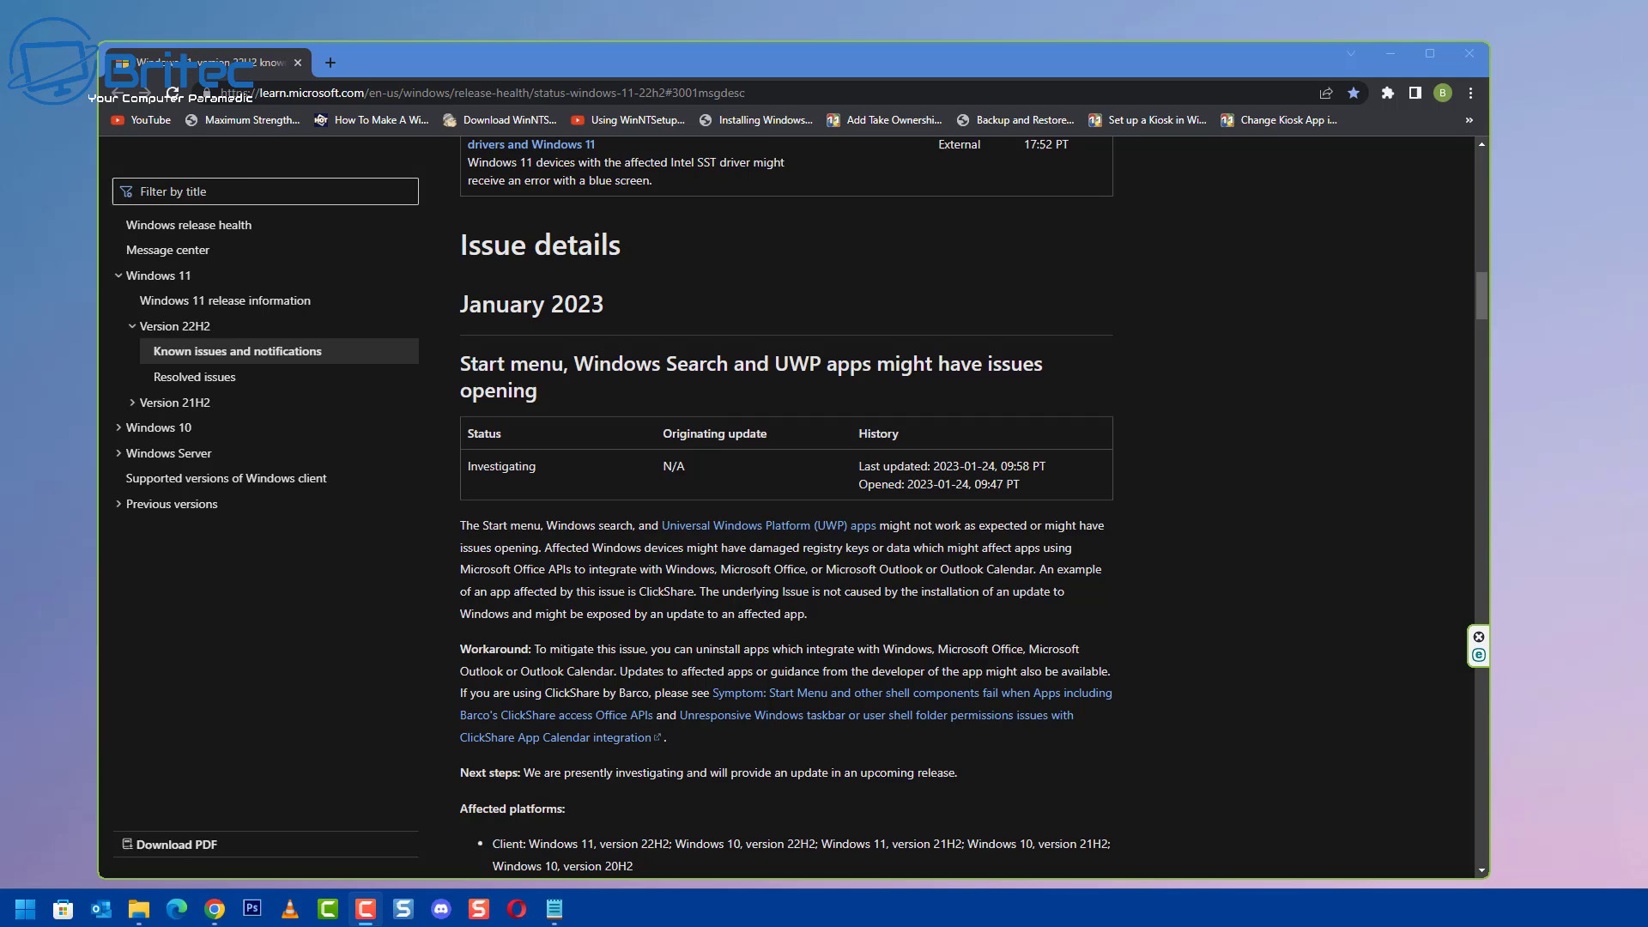
key(ctrl+shift+b)
scroll(509, 317, down, 1)
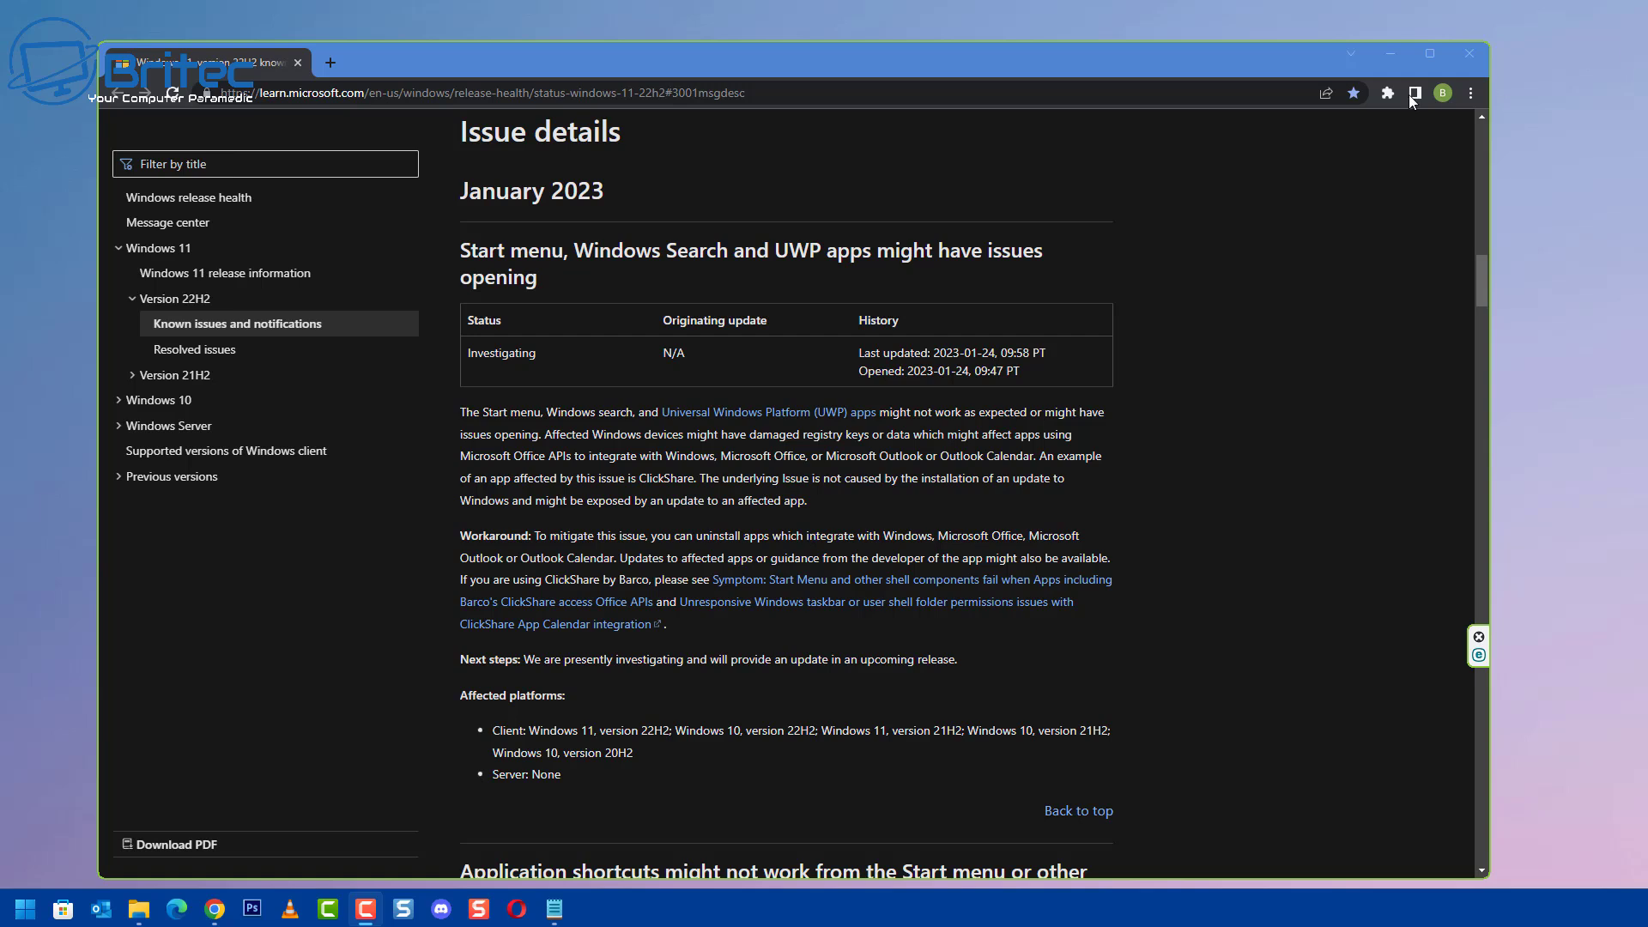
click(1391, 53)
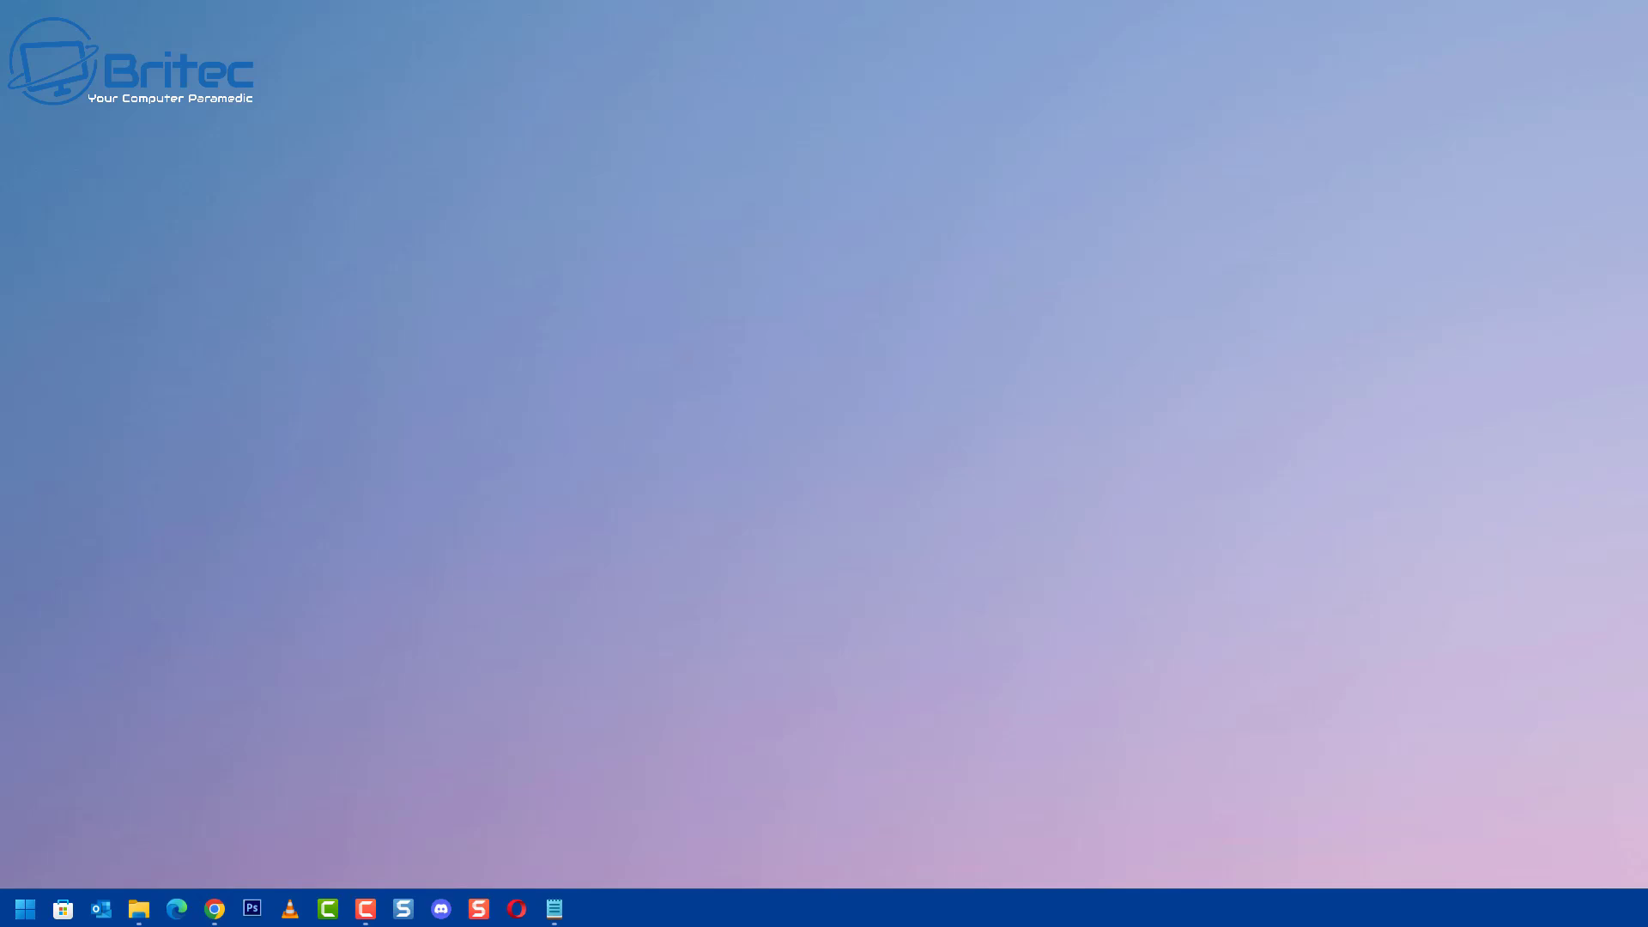